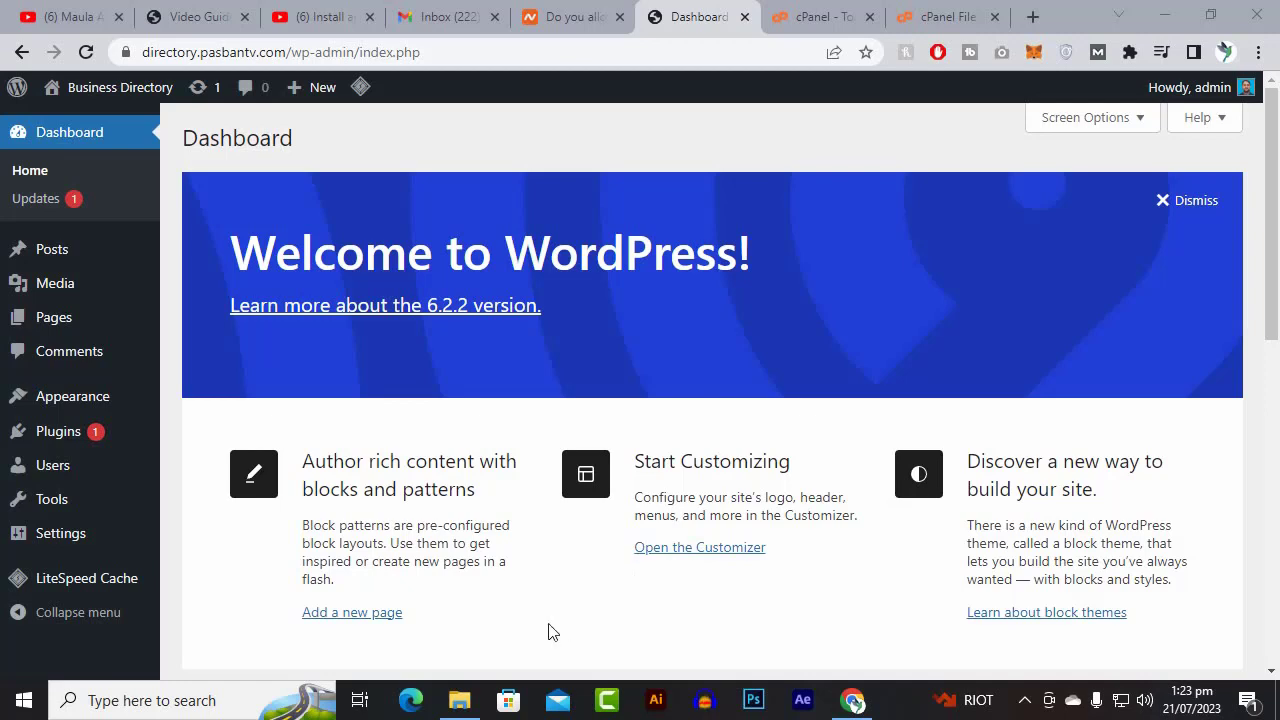
# Switch to File Explorer, go up to the webpro-townhub theme package folder and select townhub.zip
pyautogui.click(459, 700)
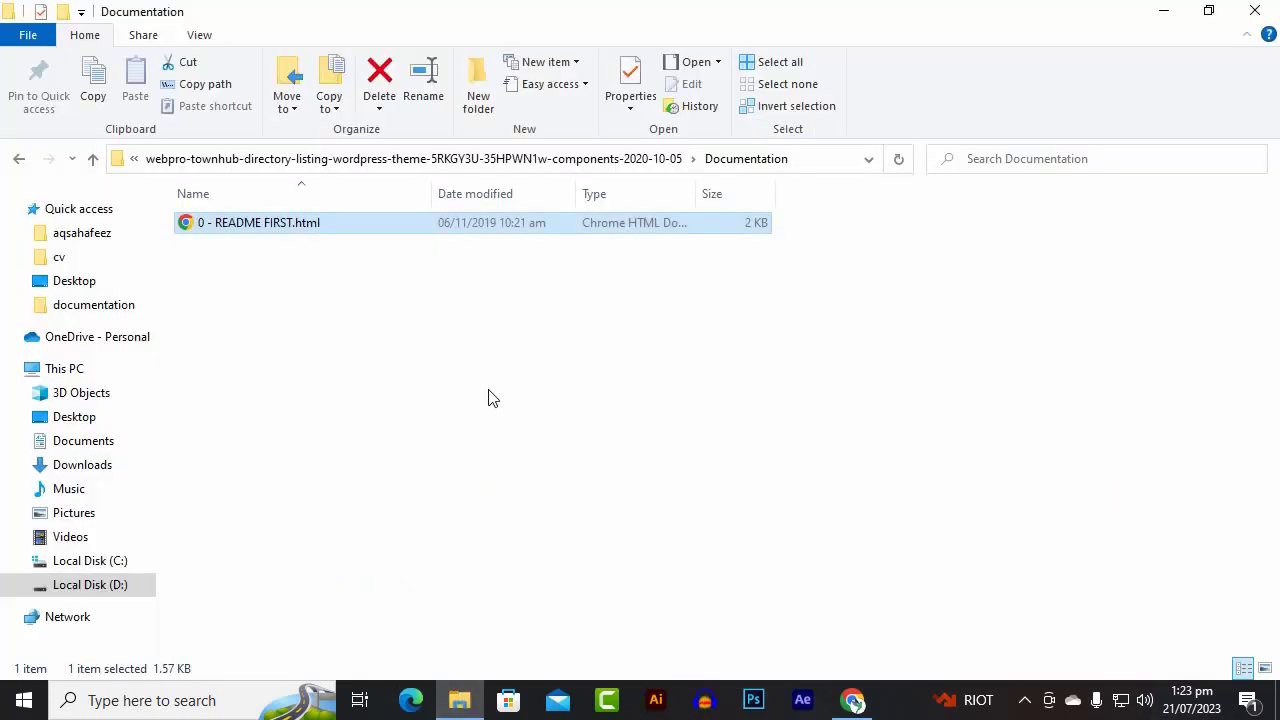
pyautogui.click(400, 158)
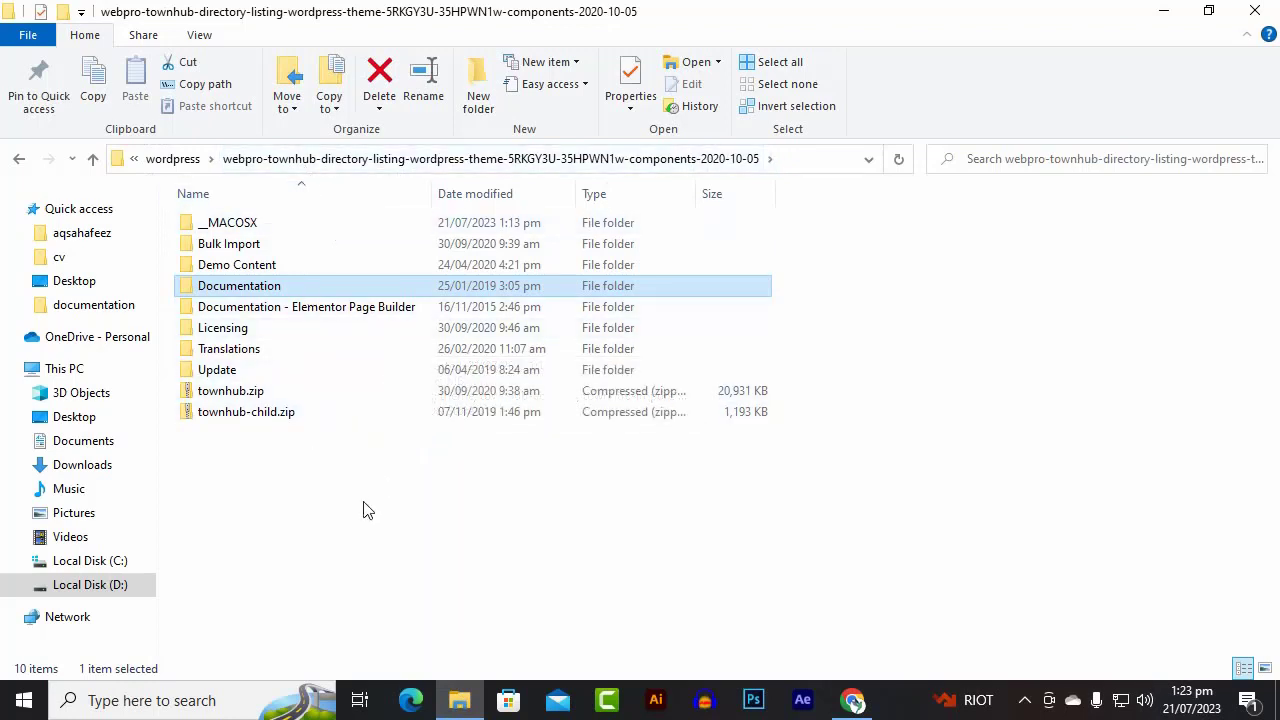
pyautogui.click(725, 393)
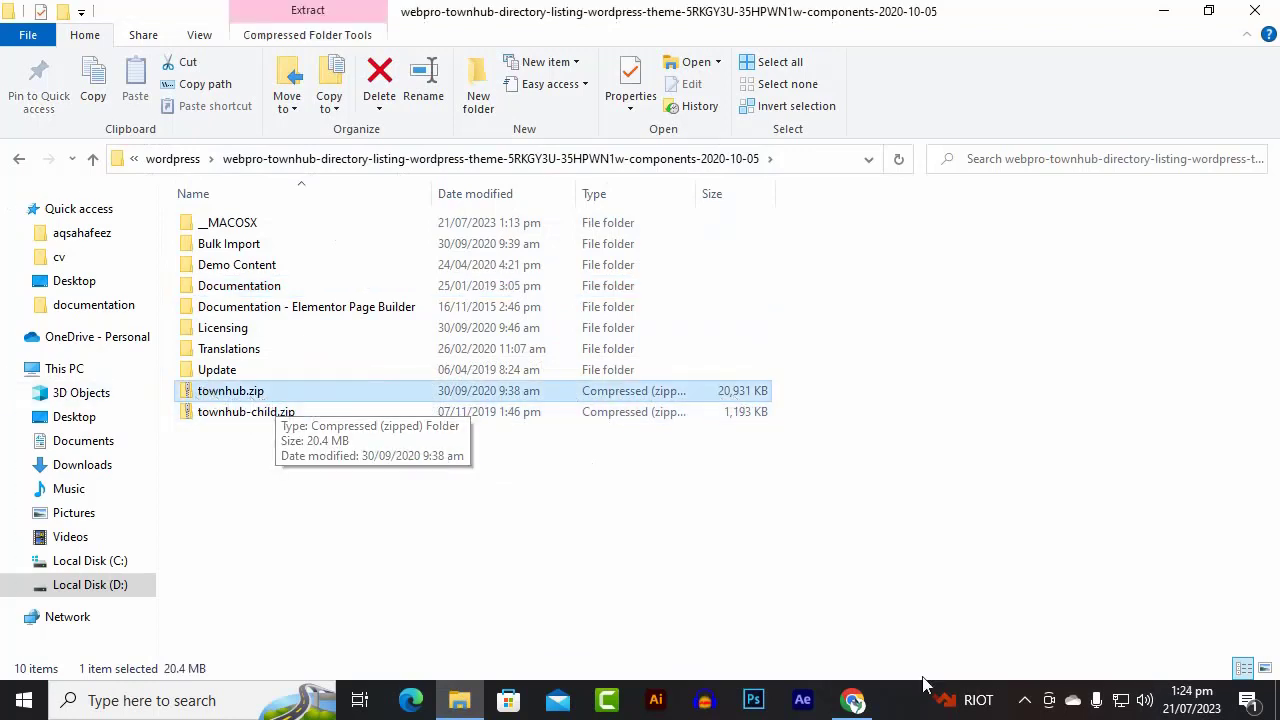
# Switch to the cPanel File Manager in Chrome and open the directory.pasbantv.com/wp-content/themes folder
pyautogui.click(852, 700)
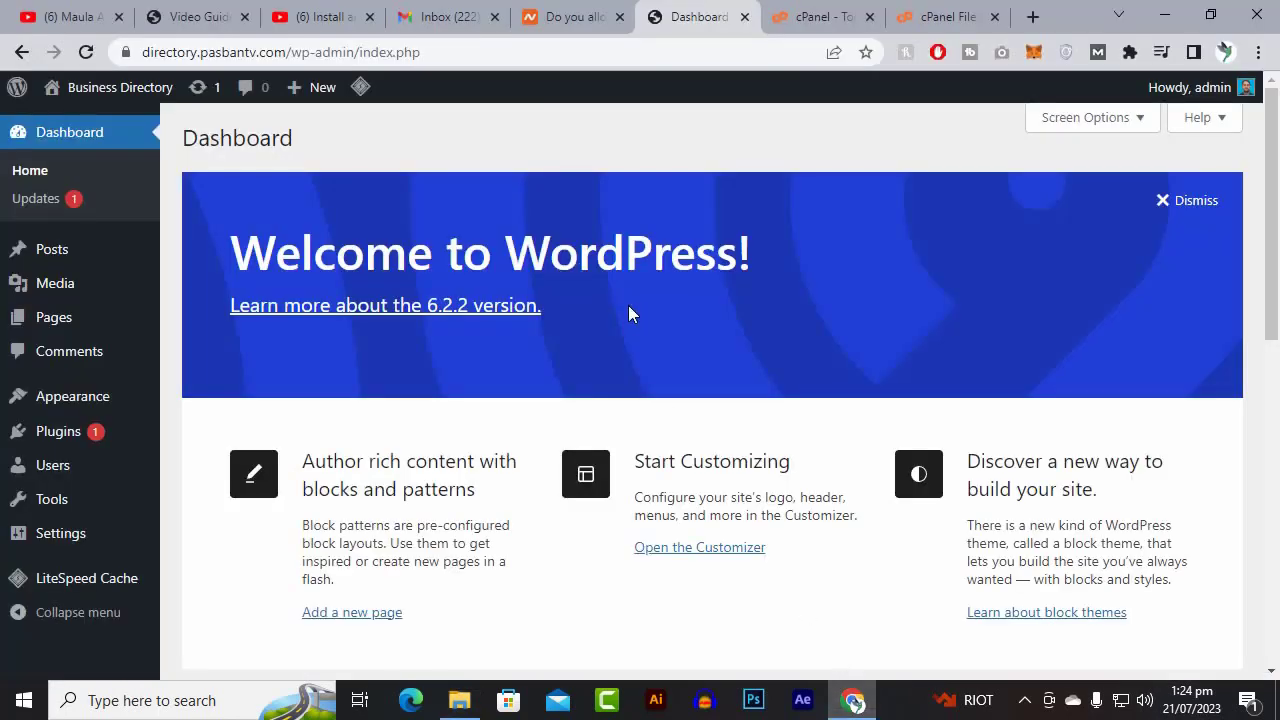
pyautogui.click(812, 14)
pyautogui.click(950, 14)
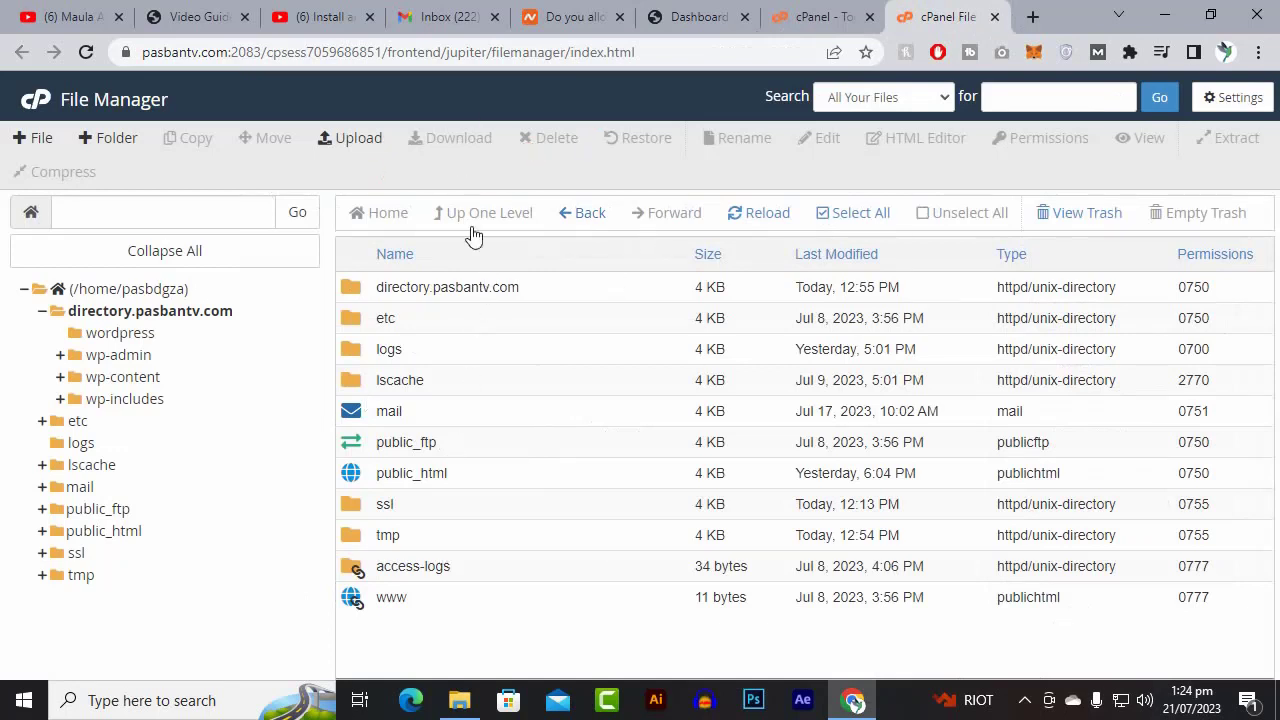
pyautogui.click(551, 286)
pyautogui.doubleClick(576, 296)
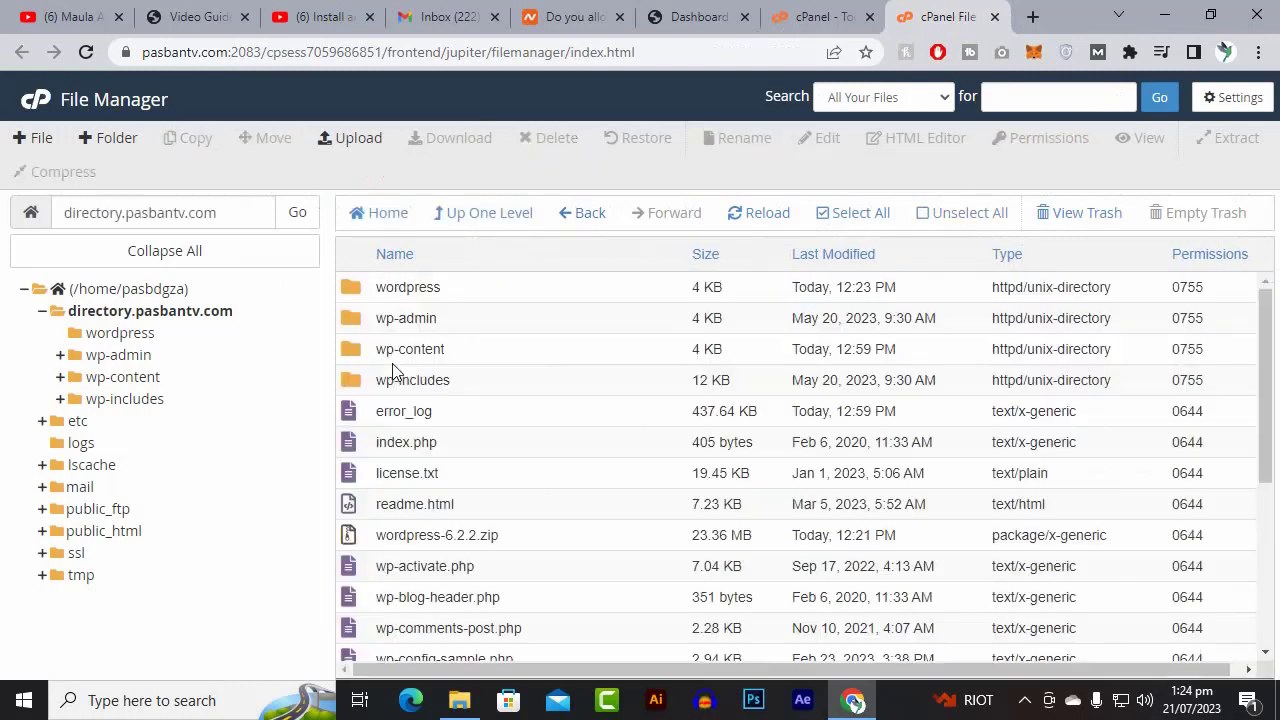
pyautogui.click(484, 360)
pyautogui.doubleClick(484, 360)
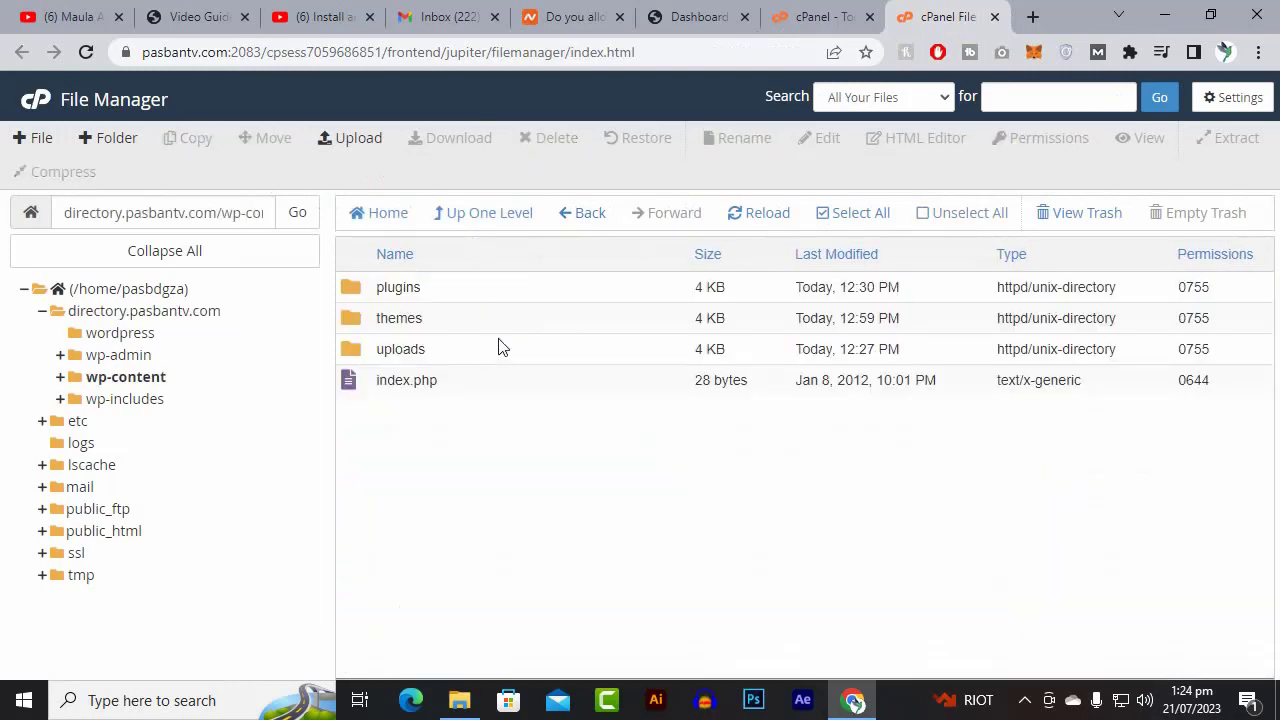
pyautogui.doubleClick(445, 323)
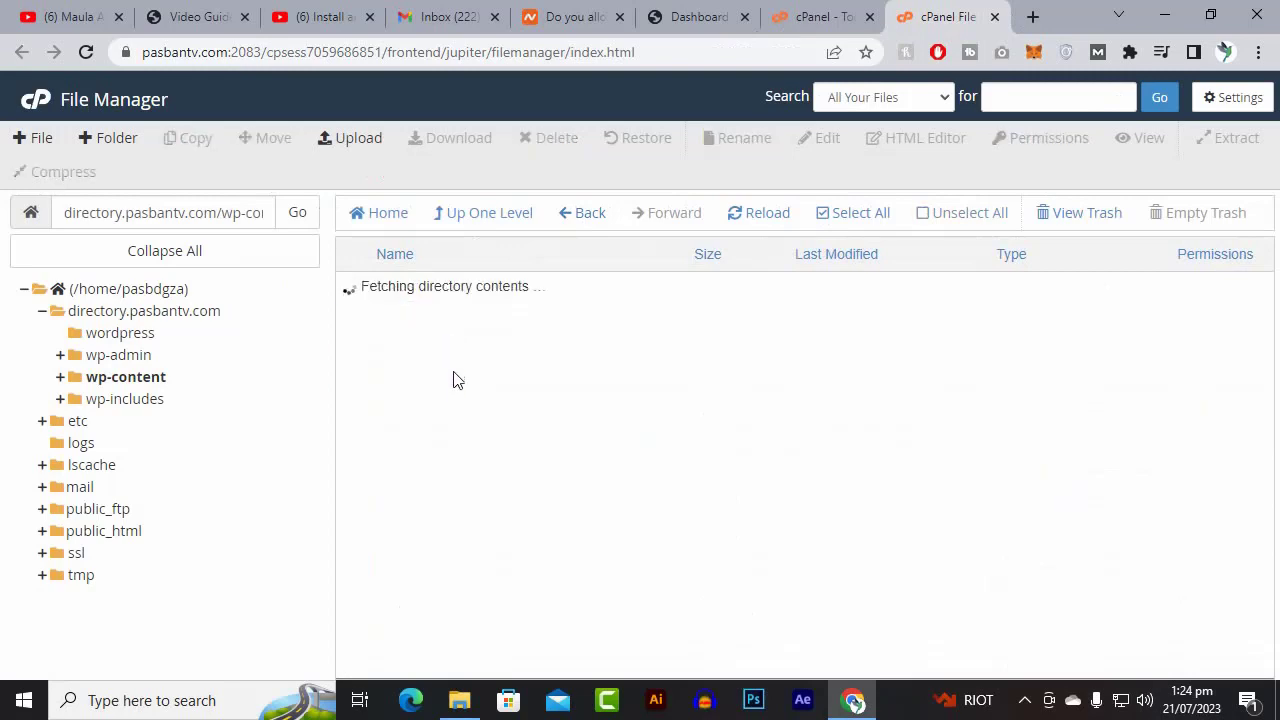
# Upload townhub.zip from the local theme package folder into the site's wp-content/themes folder
pyautogui.click(348, 141)
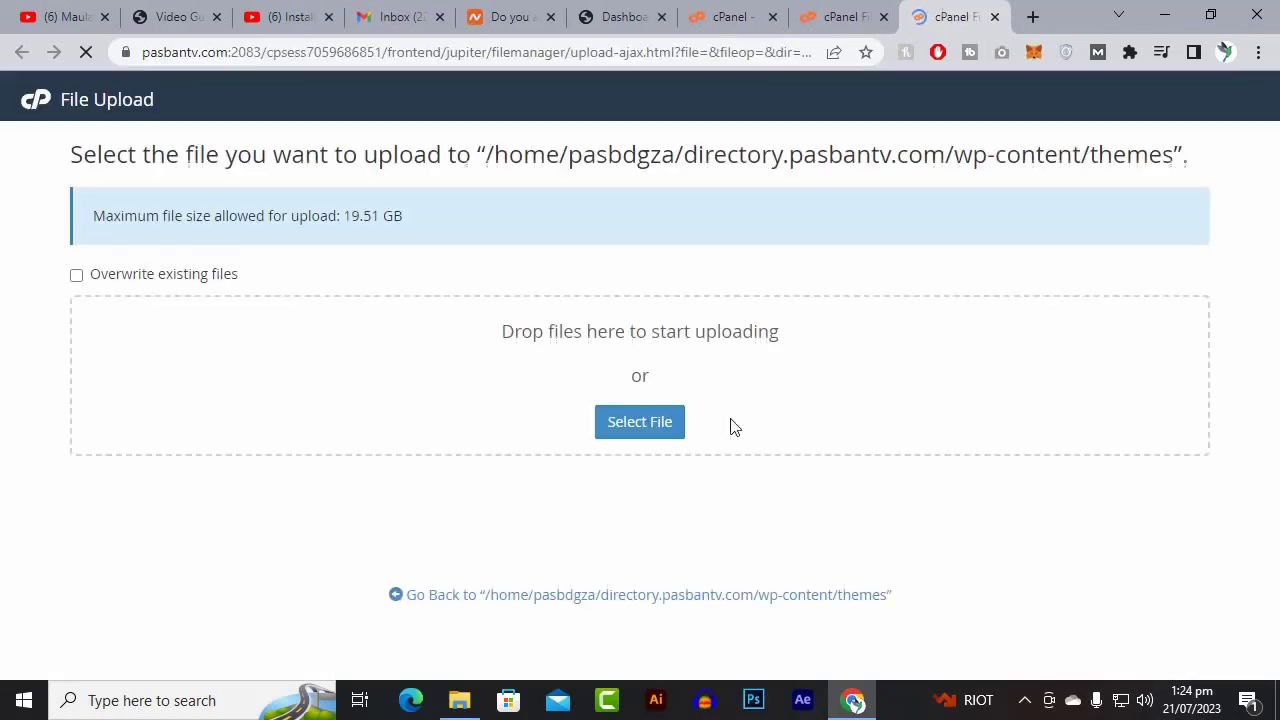
pyautogui.click(470, 708)
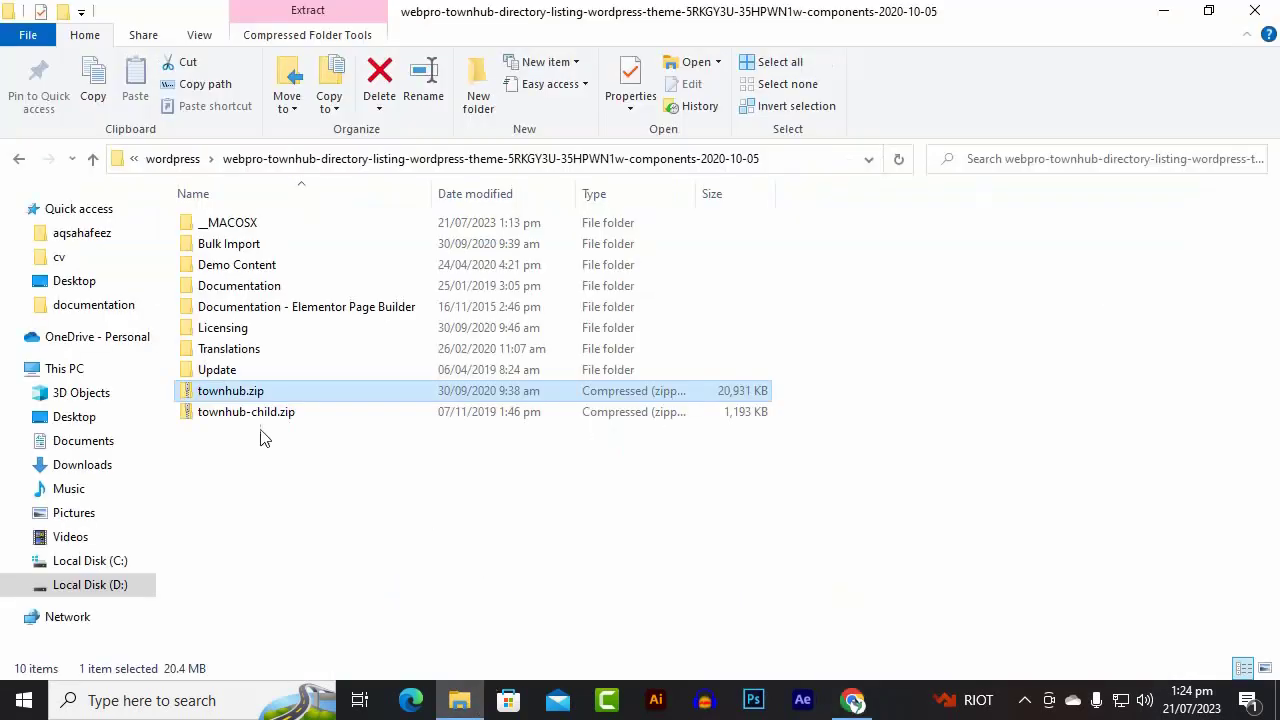
pyautogui.moveTo(257, 397); pyautogui.dragTo(632, 437)
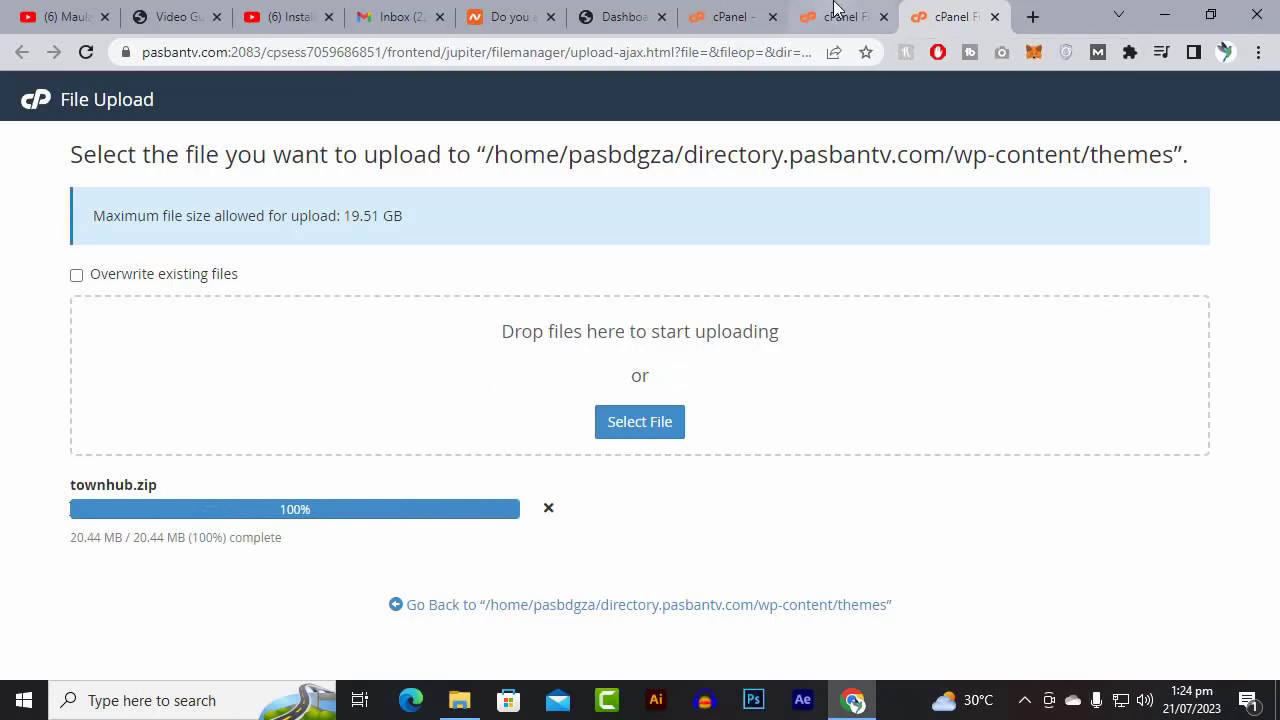
pyautogui.moveTo(835, 8)
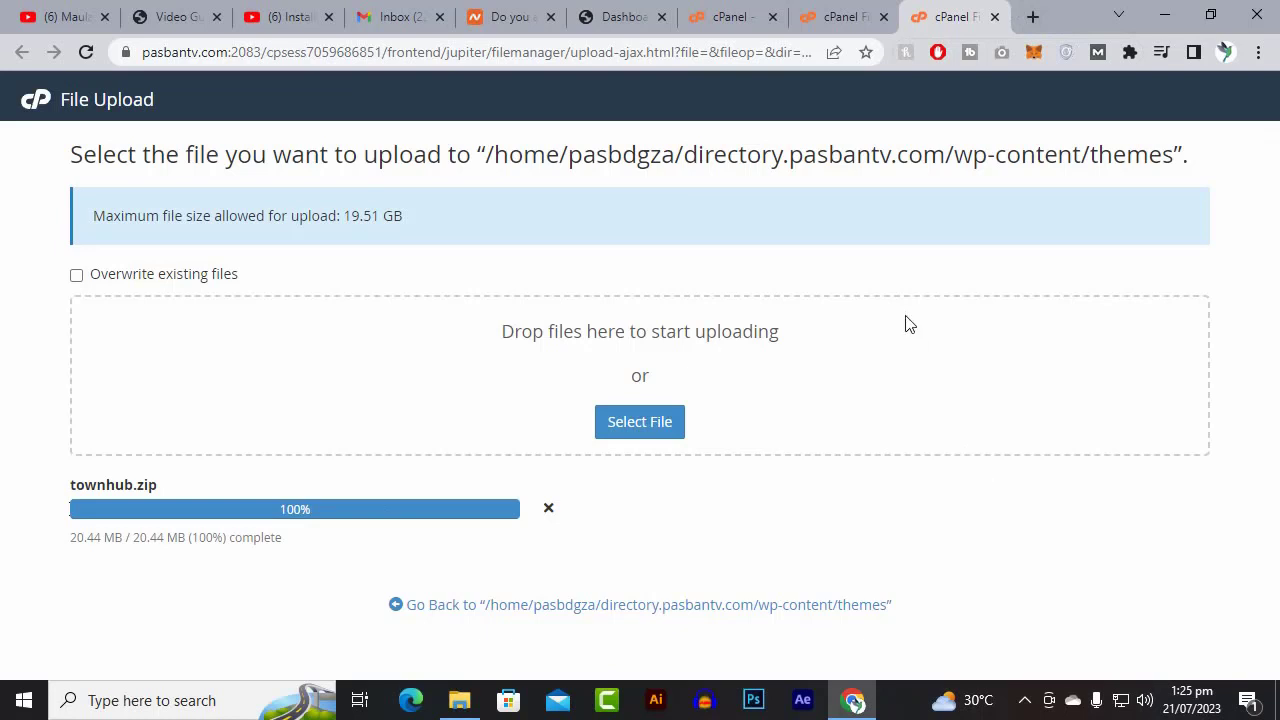
pyautogui.click(462, 698)
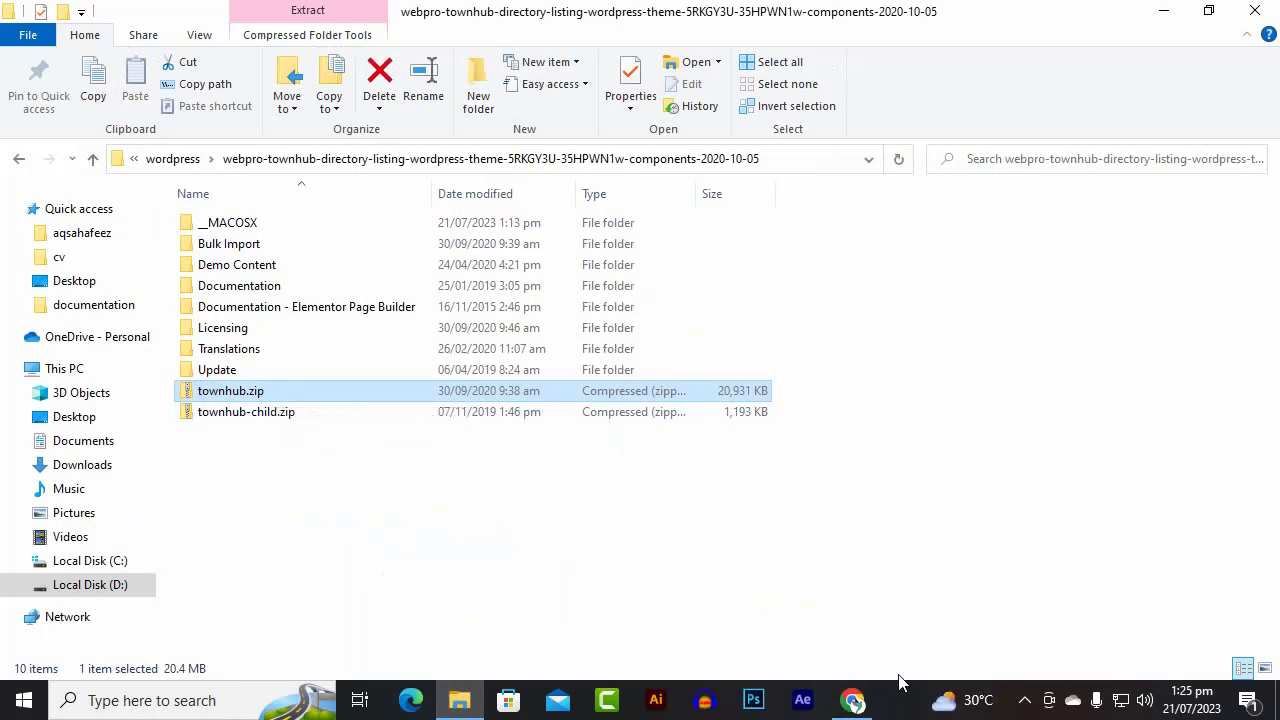
pyautogui.click(858, 702)
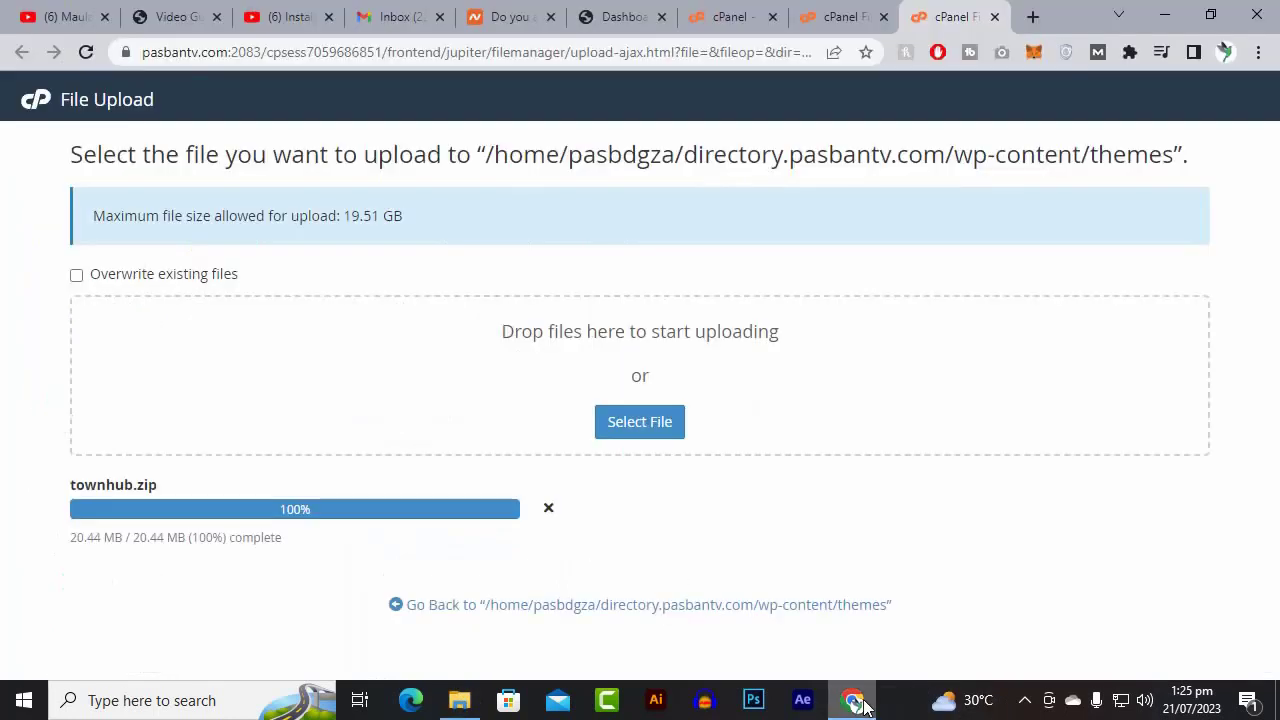
pyautogui.click(1024, 700)
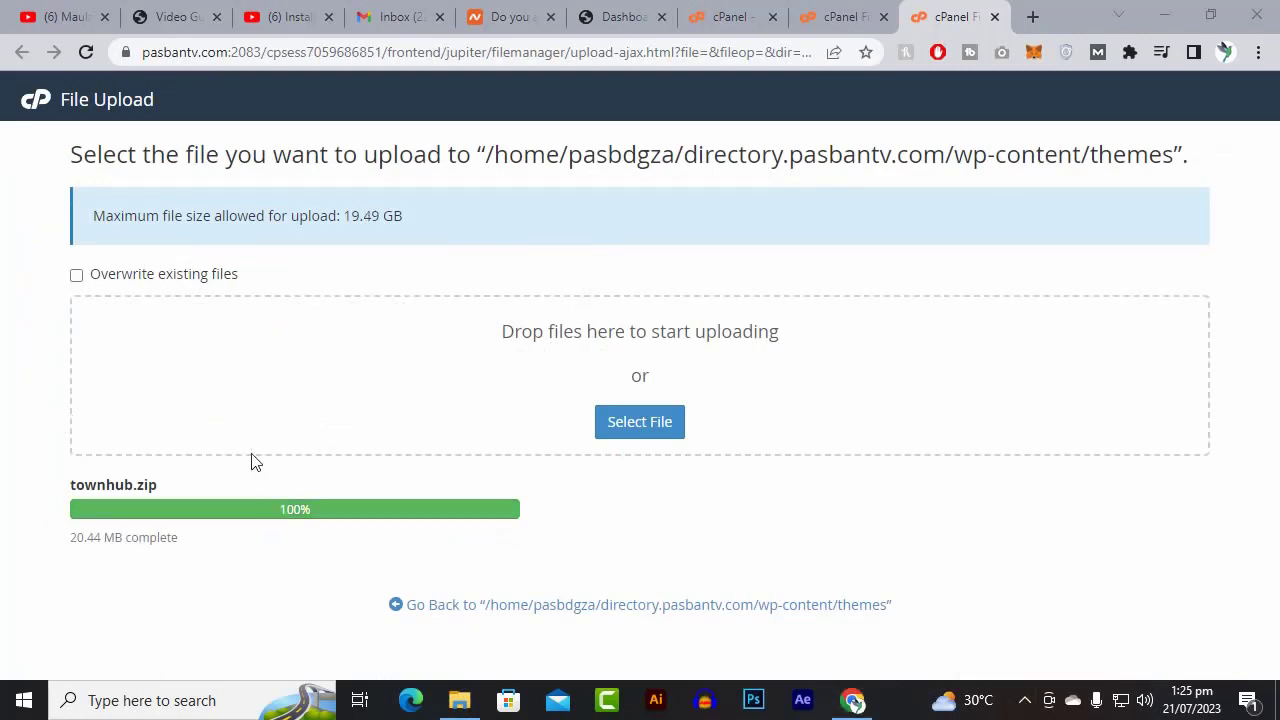
# Extract the uploaded townhub.zip into /directory.pasbantv.com/wp-content/themes, refresh the file listing and select the extracted townhub folder
pyautogui.click(843, 14)
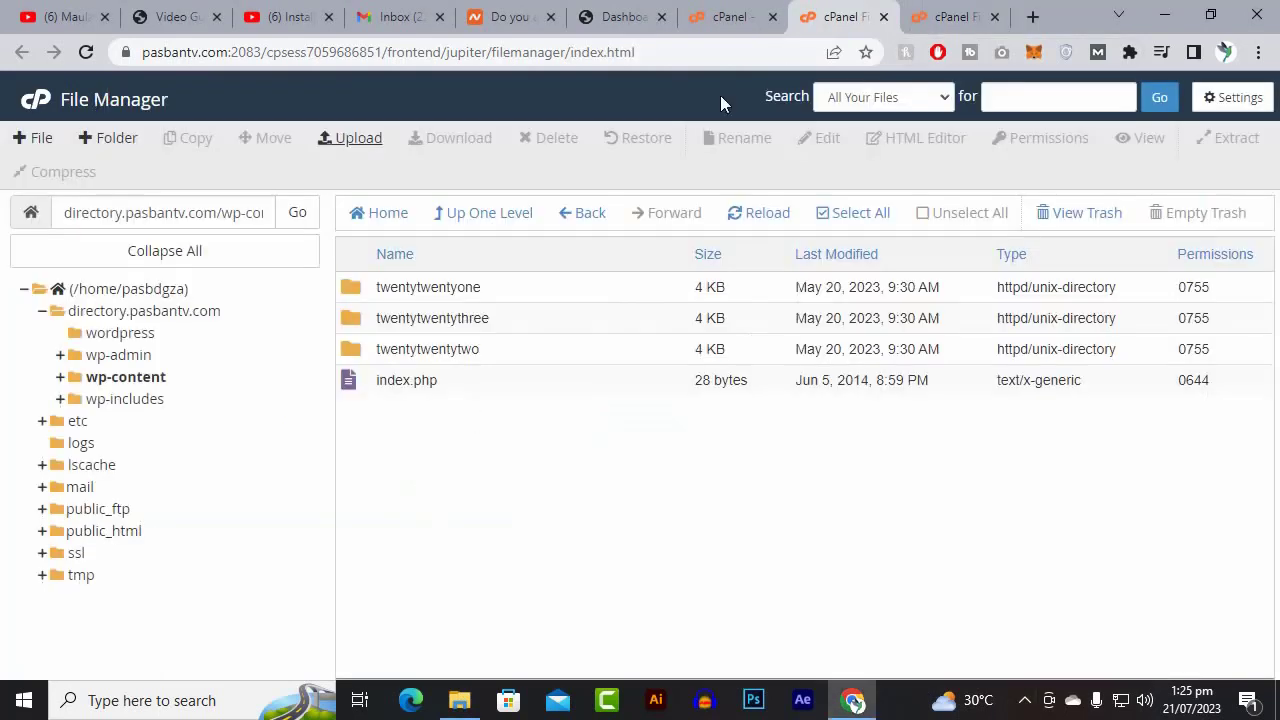
pyautogui.click(768, 214)
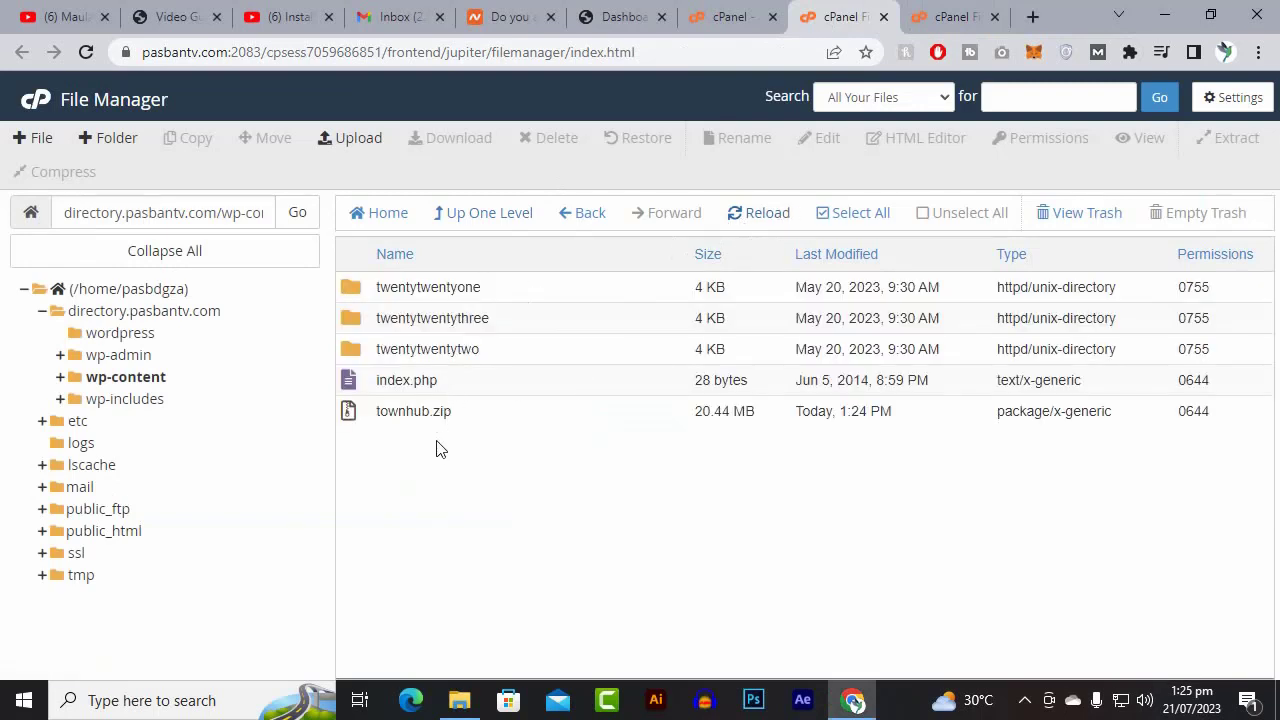
pyautogui.click(476, 420)
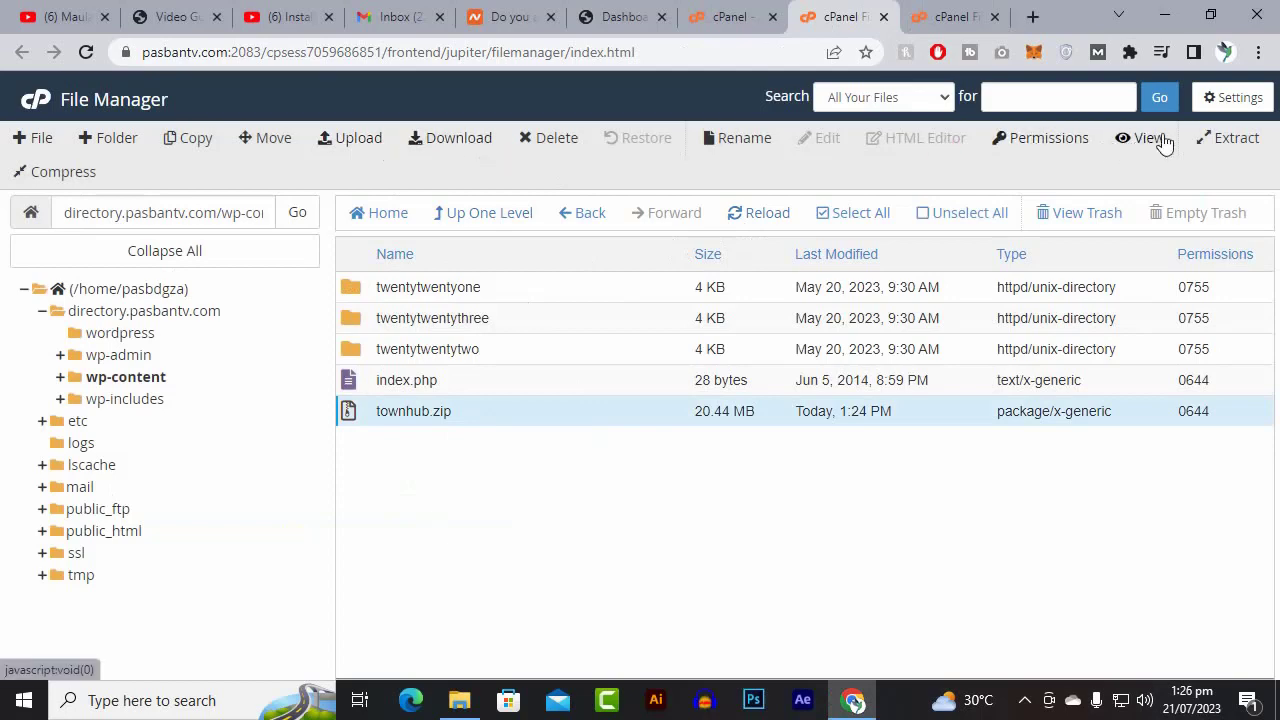
pyautogui.click(1236, 140)
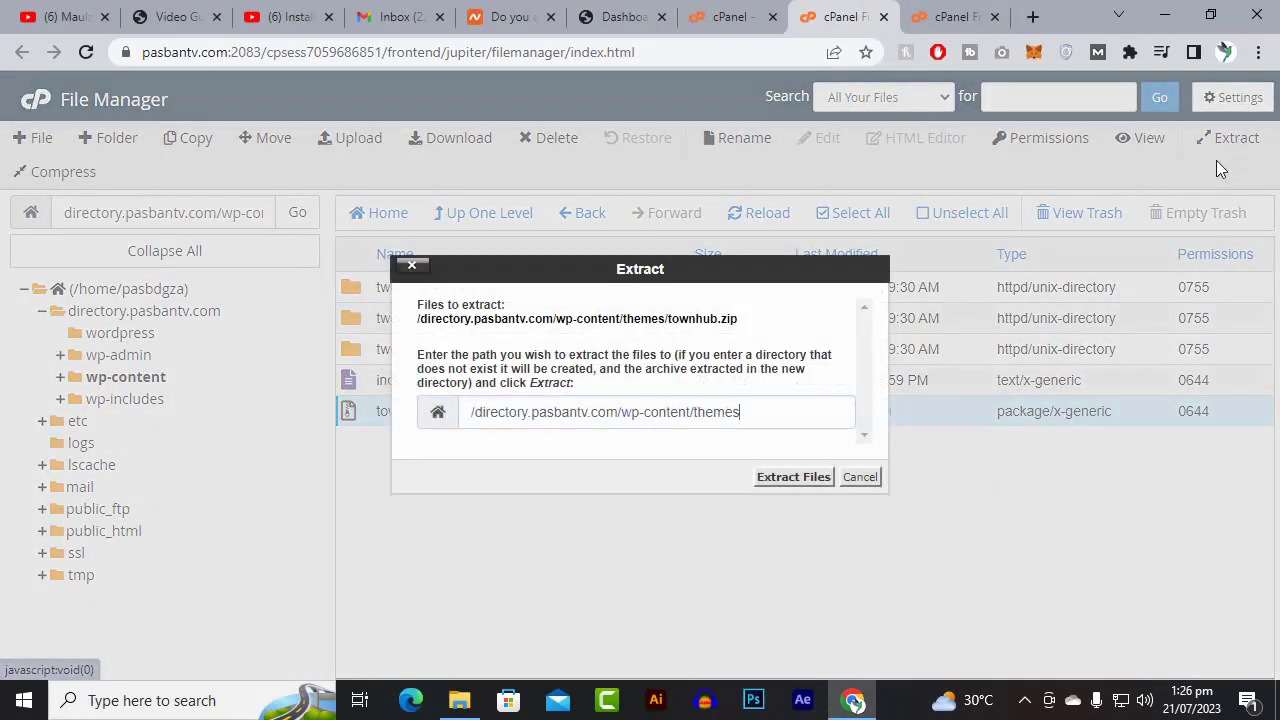
pyautogui.click(785, 479)
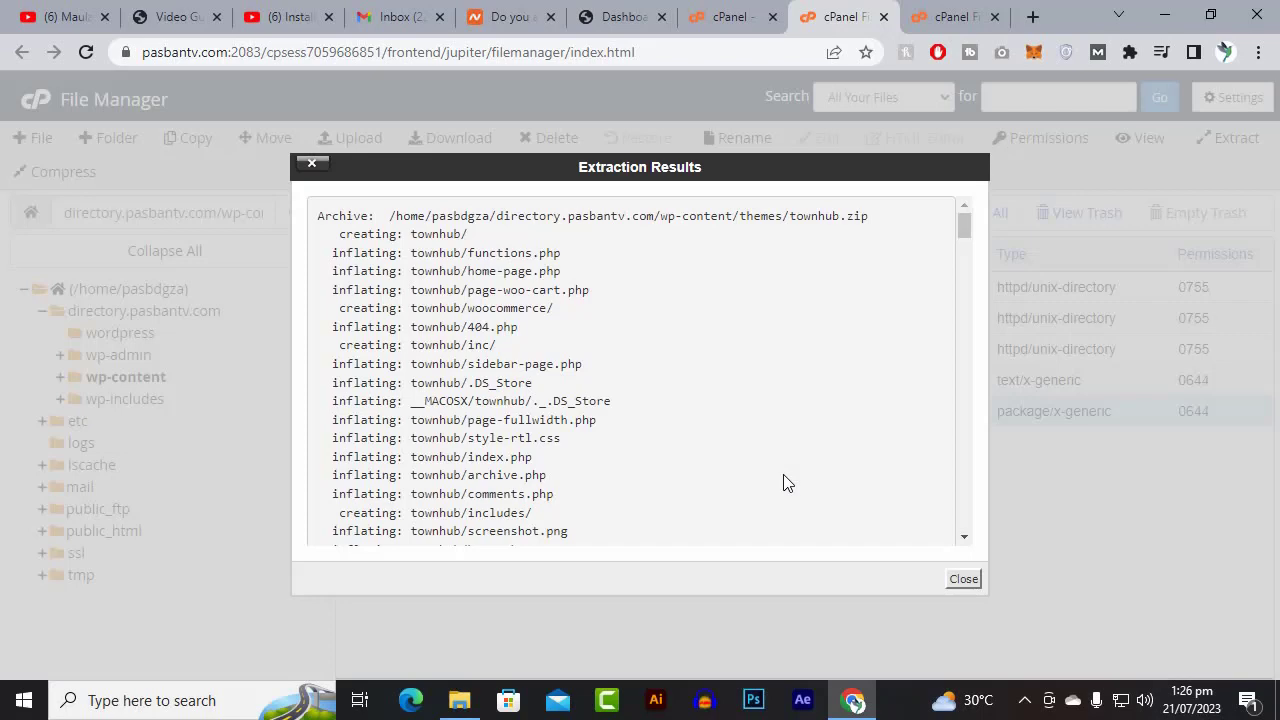
pyautogui.click(958, 580)
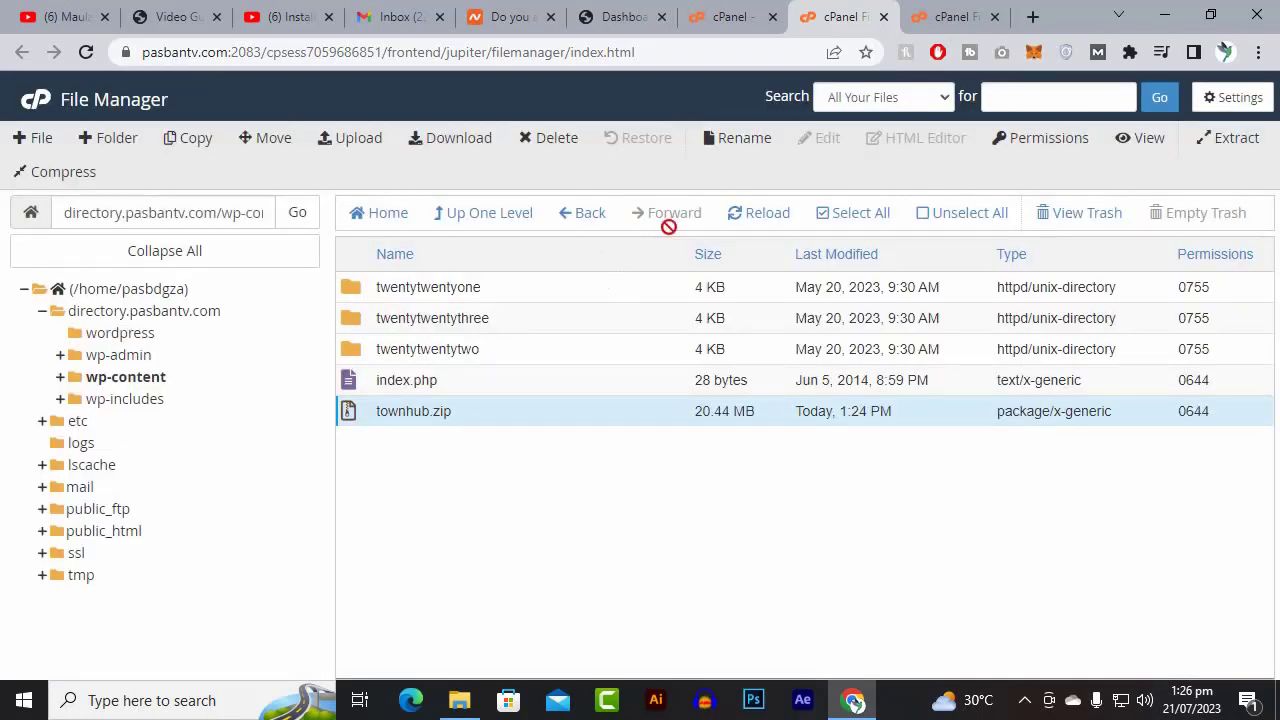
pyautogui.click(750, 214)
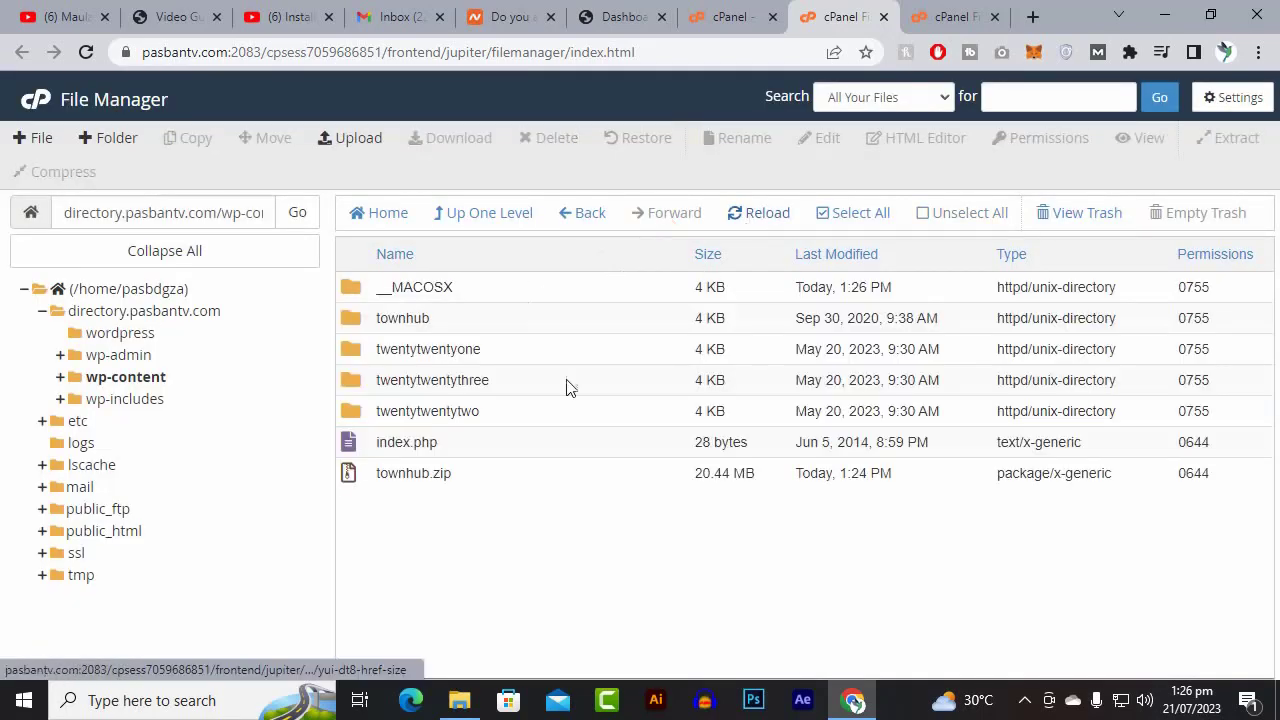
pyautogui.click(464, 330)
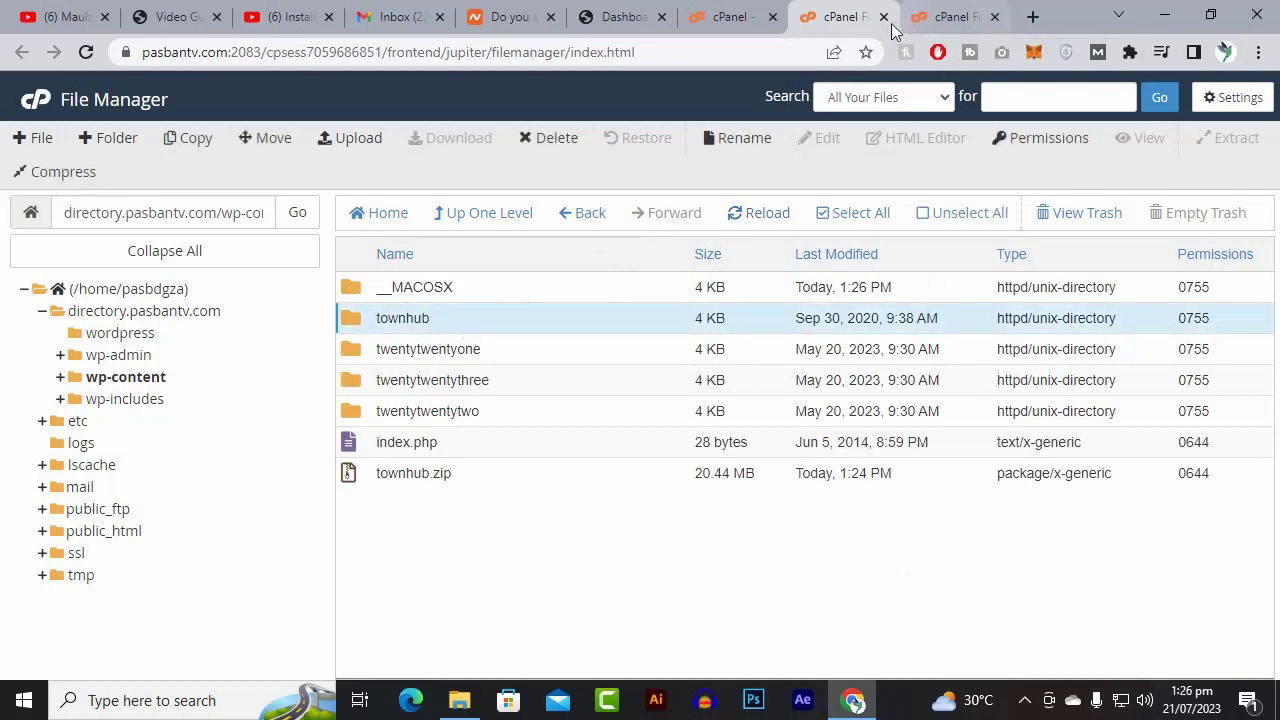
# Return to the WordPress dashboard, open the installed themes and activate the TownHub theme
pyautogui.click(645, 18)
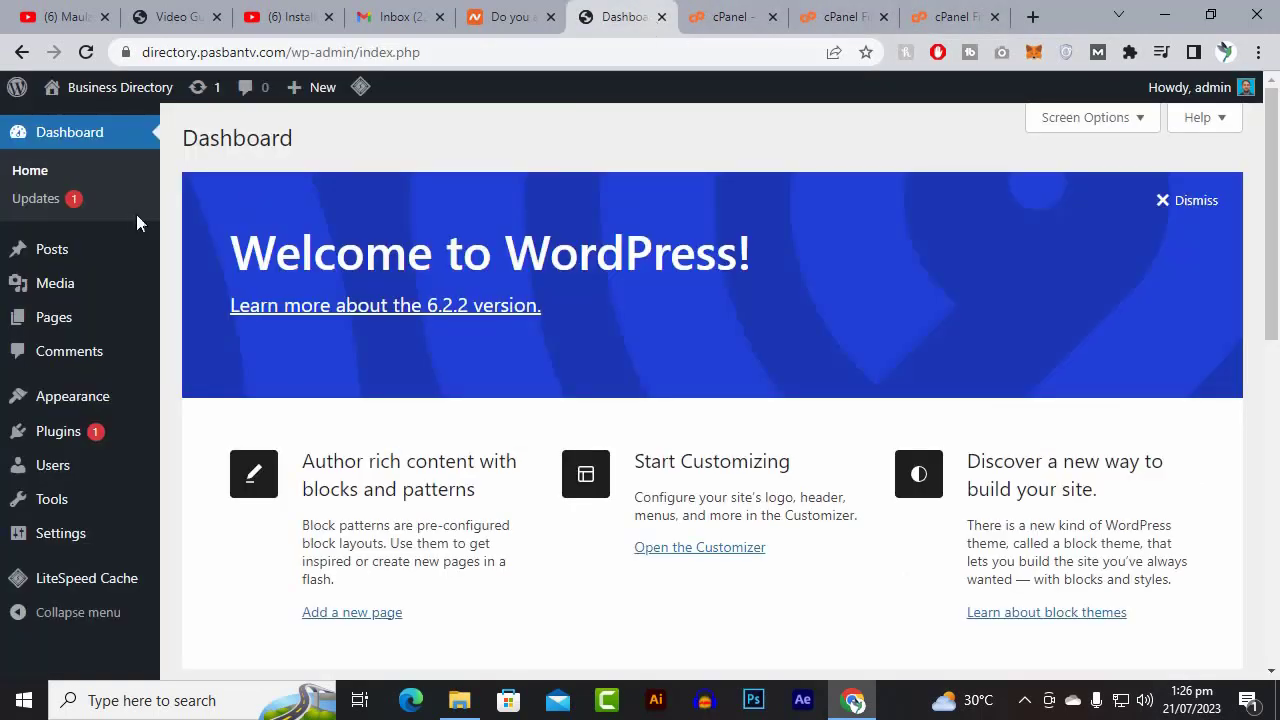
pyautogui.moveTo(115, 400)
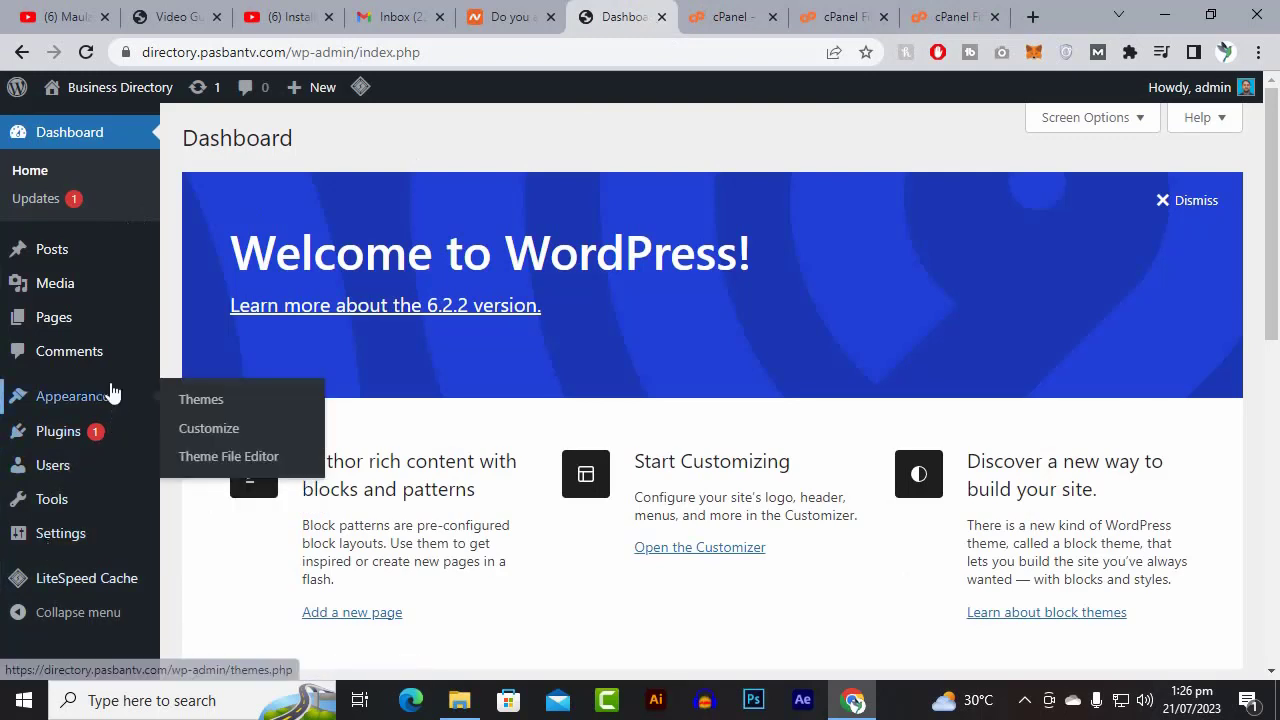
pyautogui.click(191, 399)
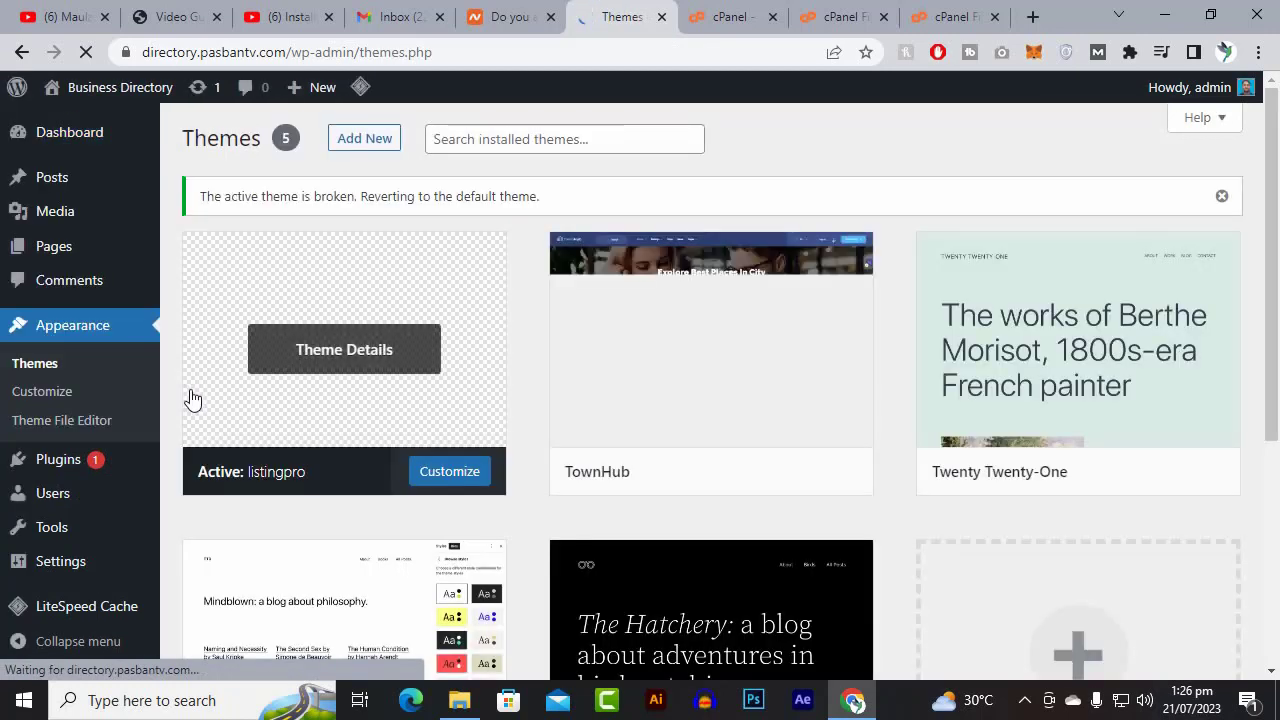
pyautogui.moveTo(663, 363)
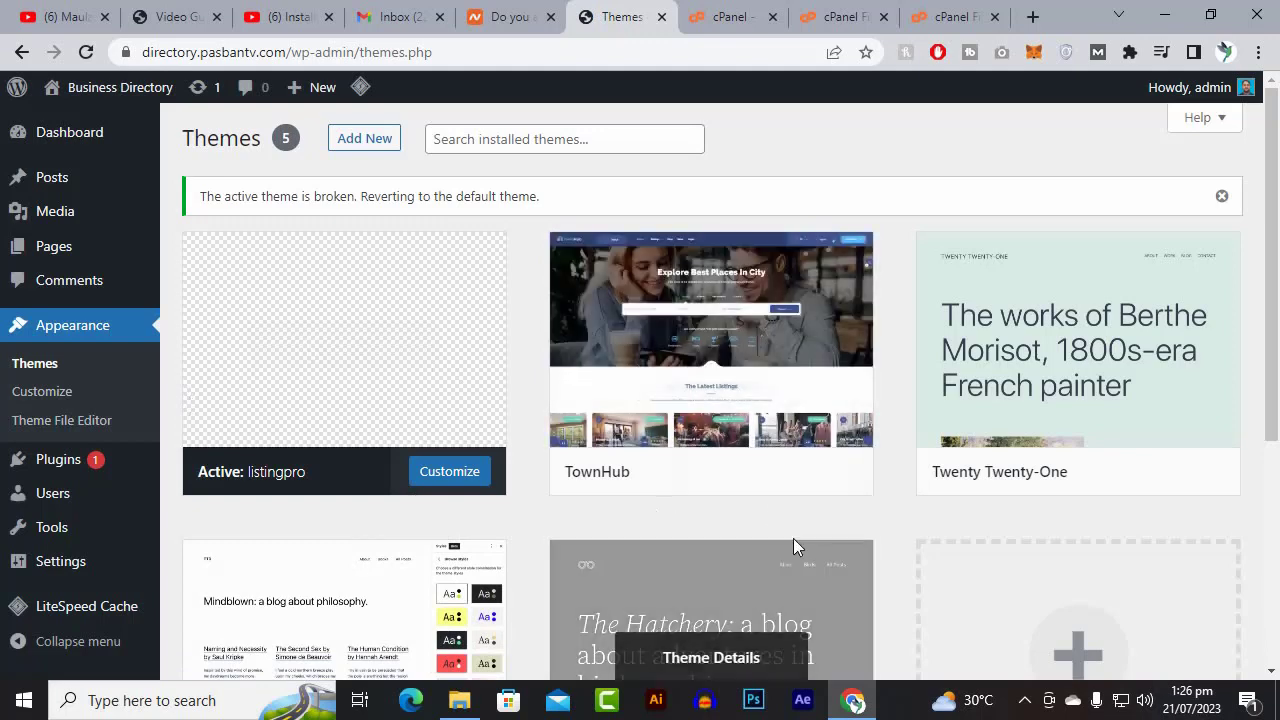
pyautogui.click(733, 488)
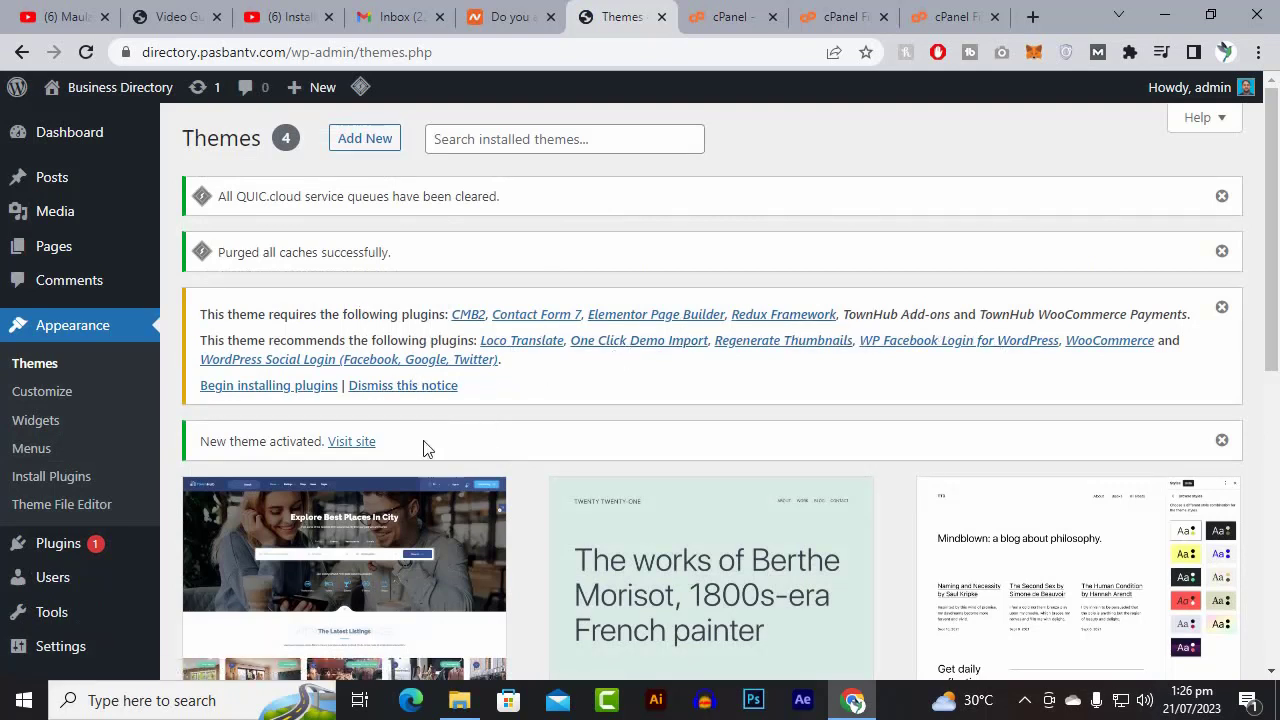
# Try to bulk-install all the plugins that the TownHub theme requires and recommends
pyautogui.click(257, 393)
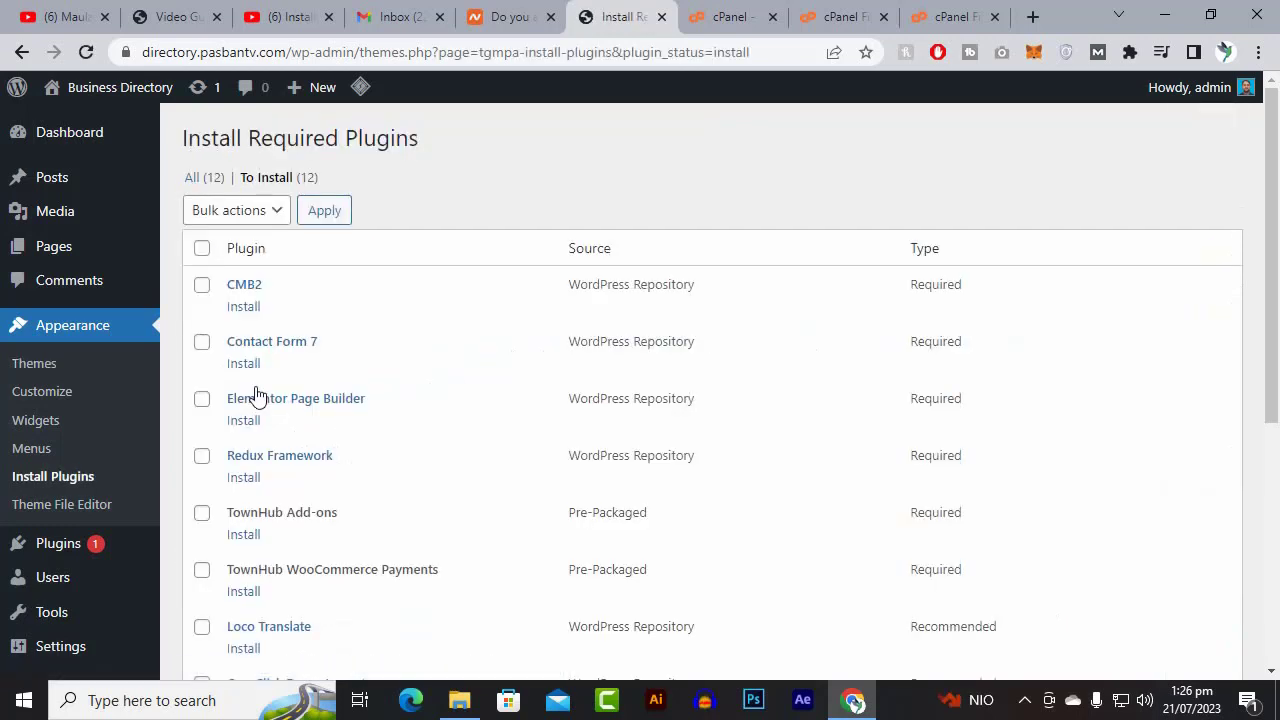
pyautogui.scroll(-5, 251, 417)
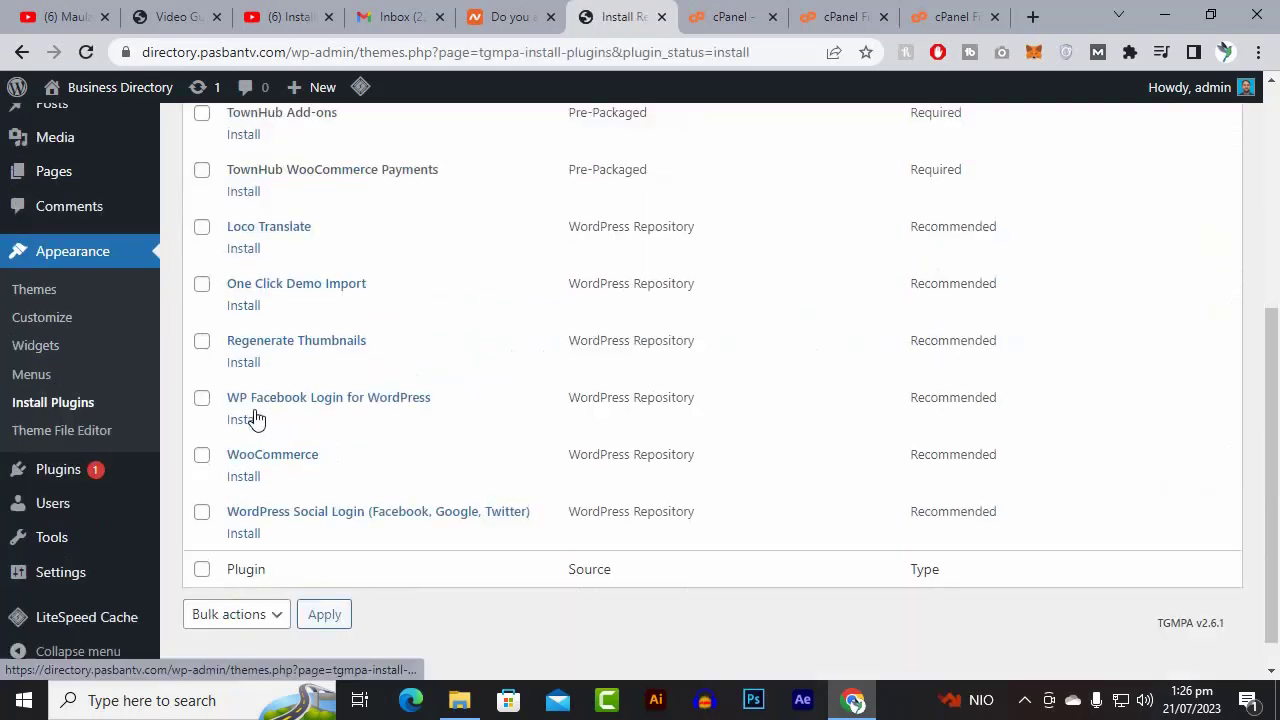
pyautogui.scroll(5, 243, 389)
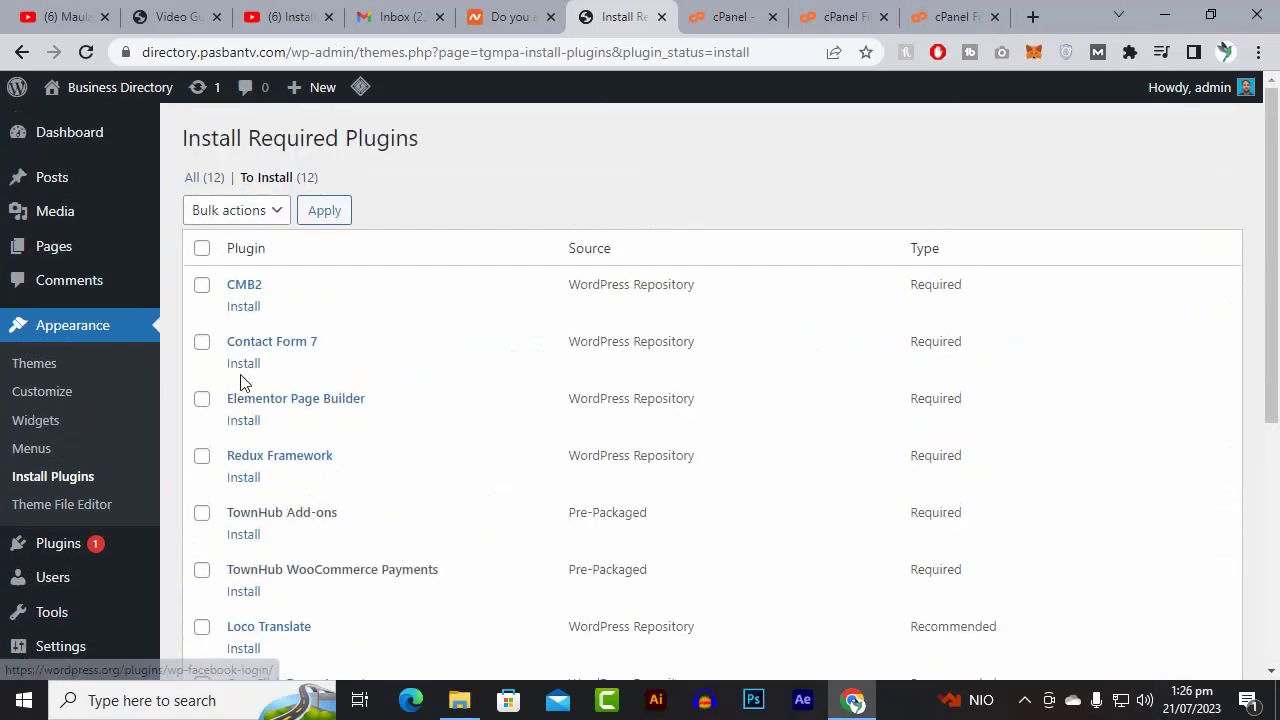
pyautogui.click(201, 248)
pyautogui.scroll(-1, 277, 412)
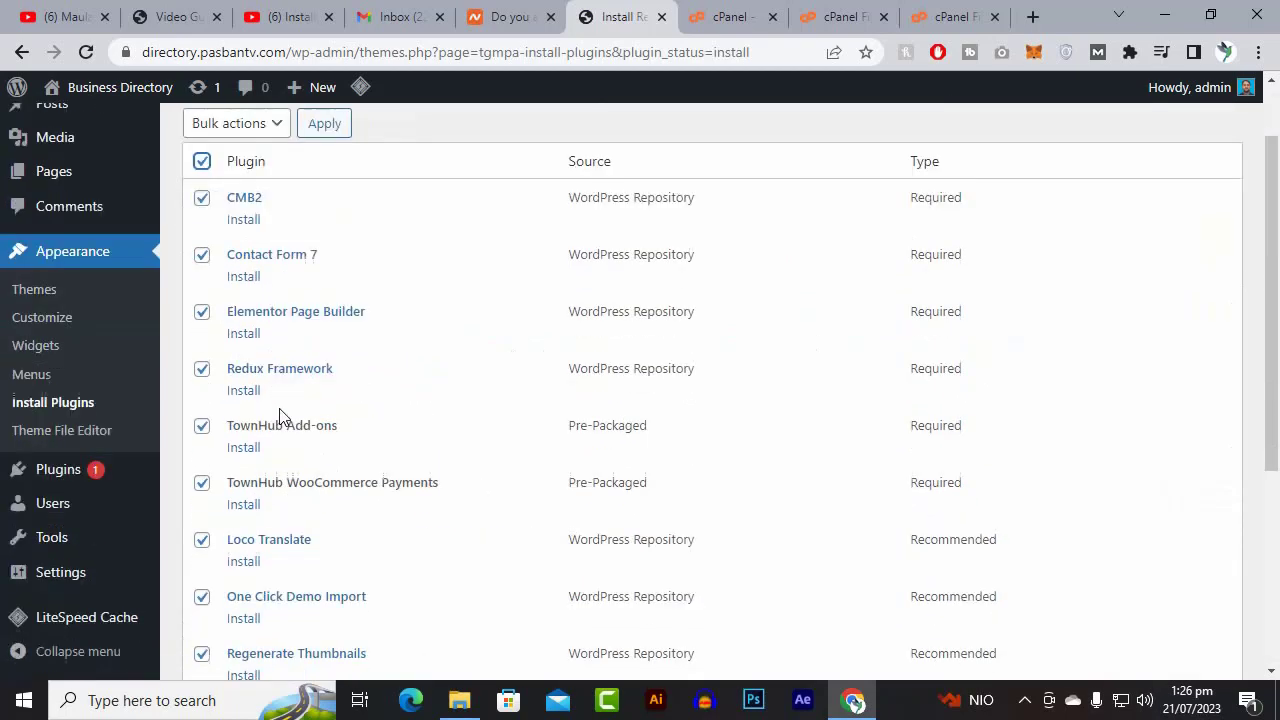
pyautogui.scroll(1, 280, 418)
pyautogui.click(238, 210)
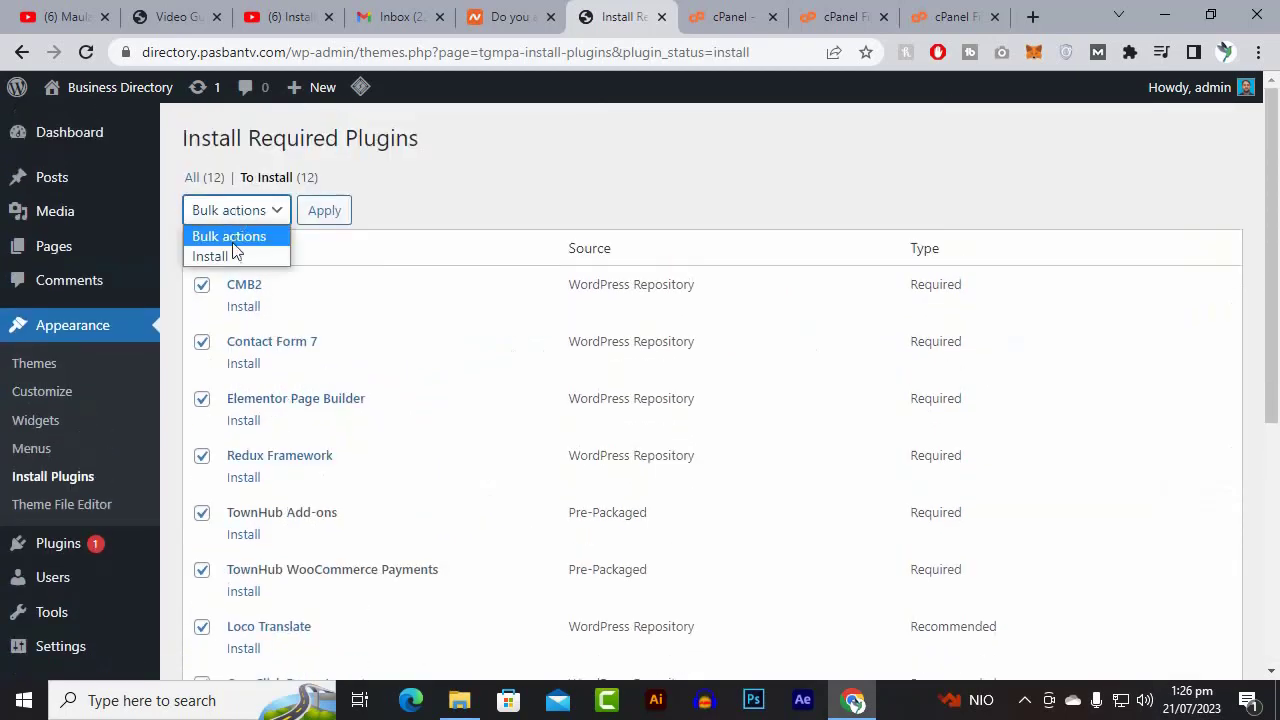
pyautogui.click(229, 256)
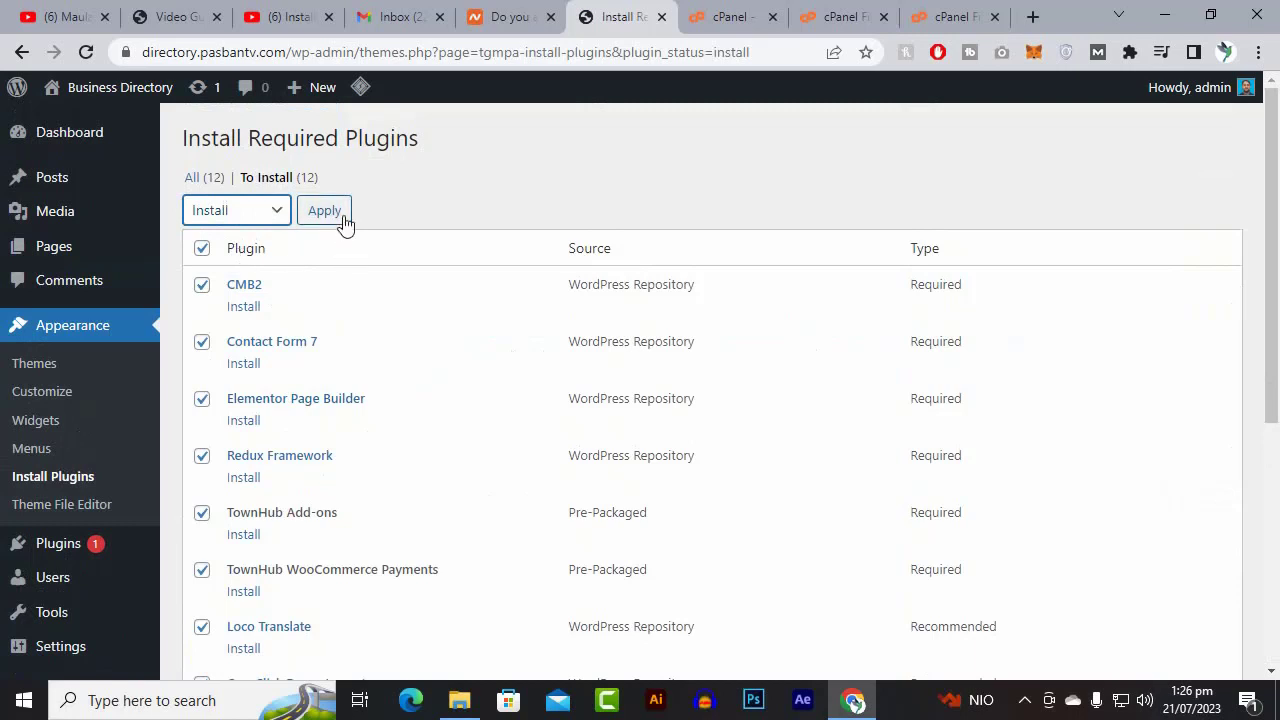
pyautogui.click(344, 224)
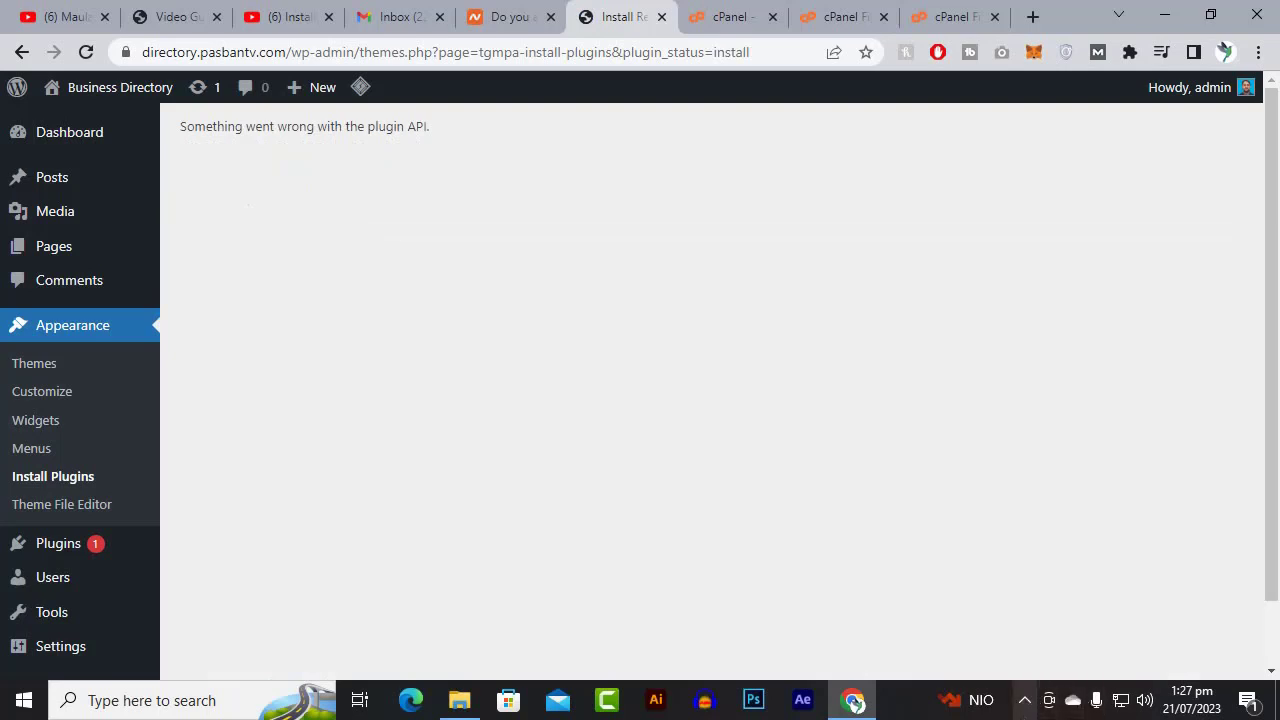
# Reopen the theme's required plugins list, install the CMB2 plugin and return to the list
pyautogui.click(1024, 702)
pyautogui.click(407, 312)
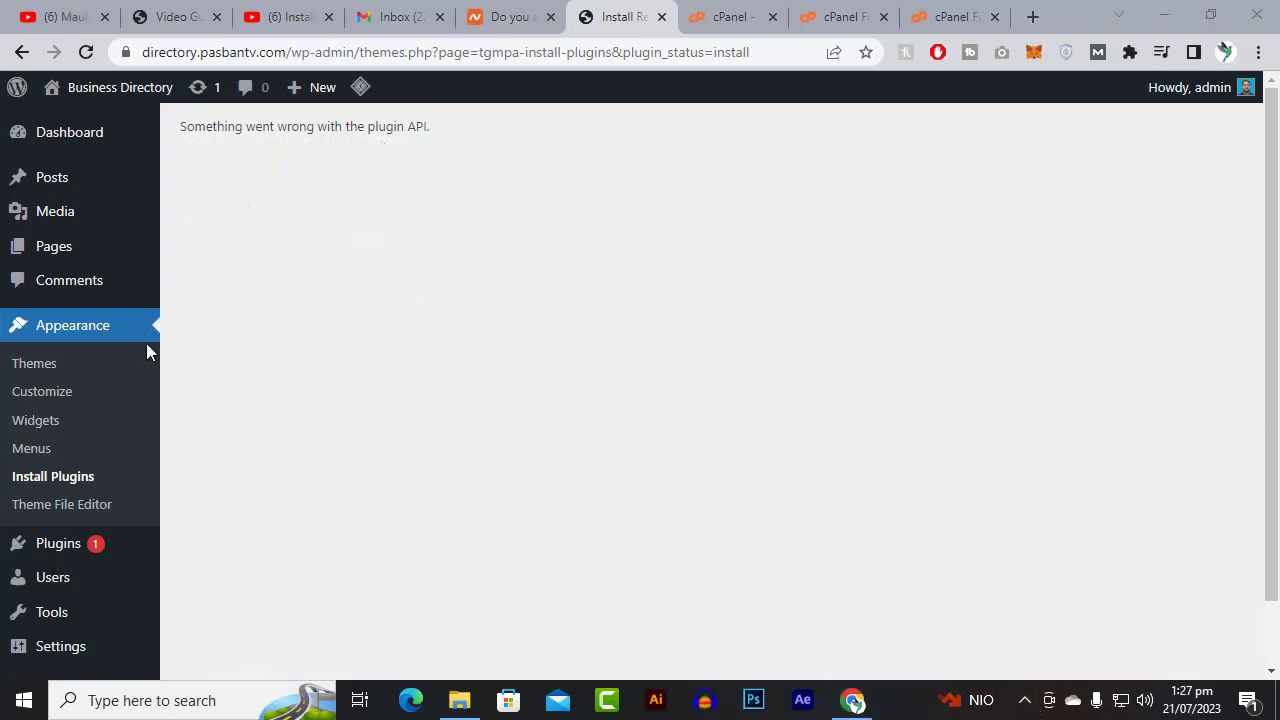
pyautogui.click(57, 480)
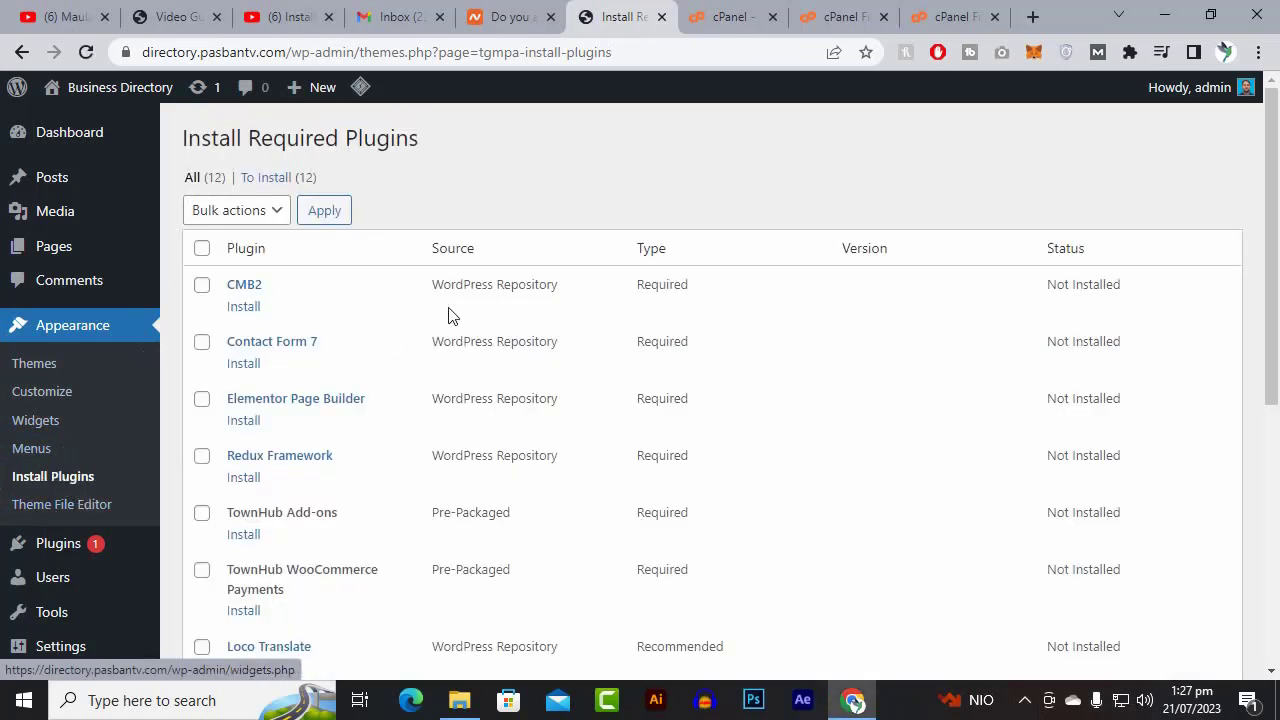
pyautogui.click(249, 313)
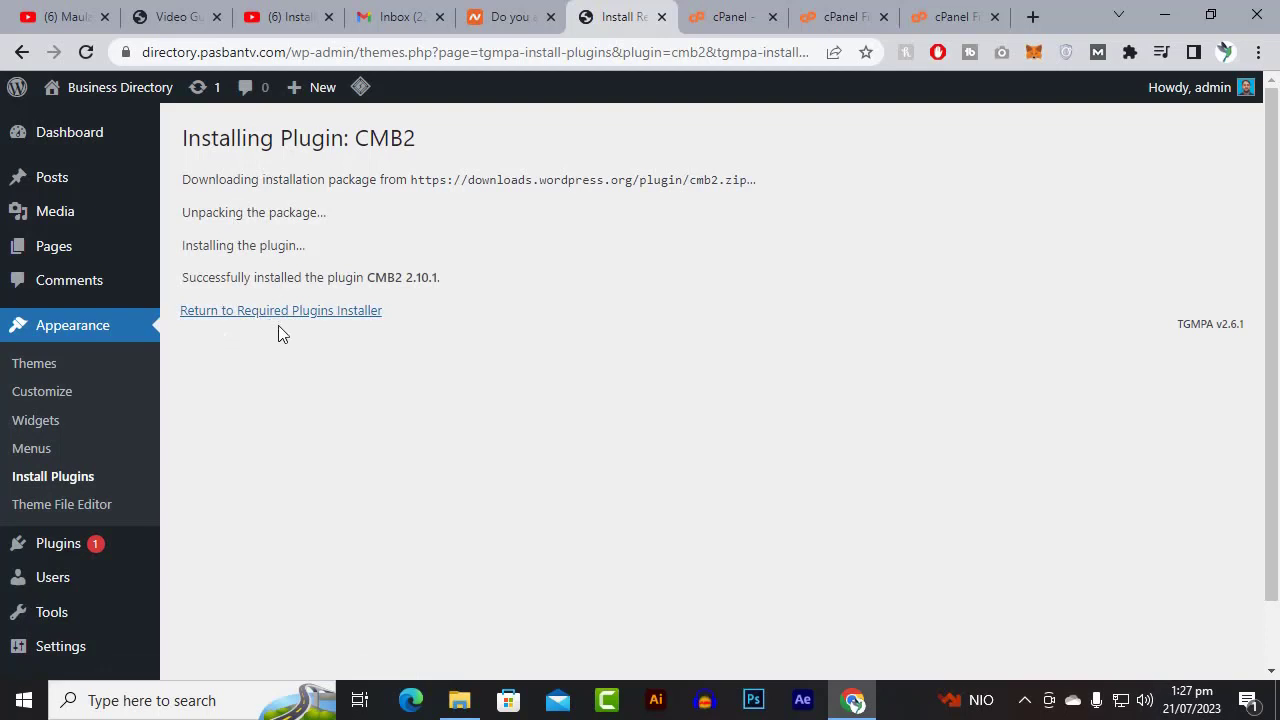
pyautogui.click(280, 313)
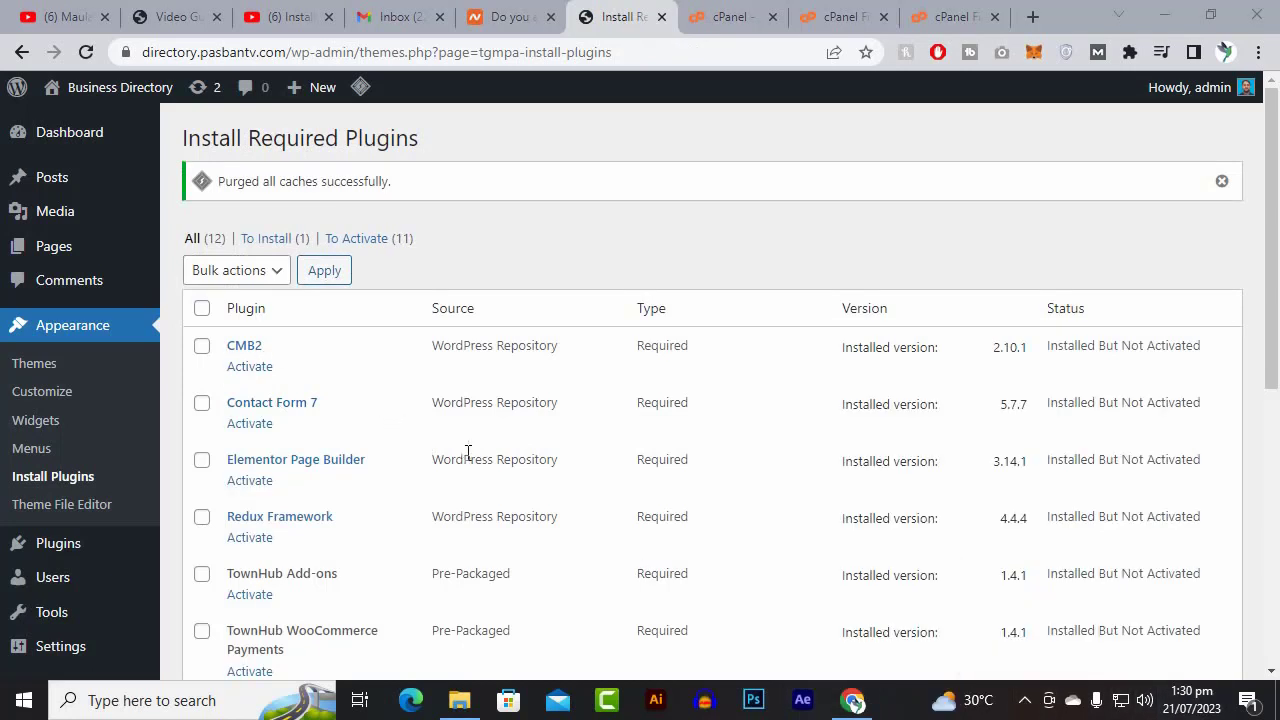
# Bulk-activate all the listed plugins except WP Facebook Login for WordPress
pyautogui.scroll(-5, 474, 491)
pyautogui.scroll(5, 450, 491)
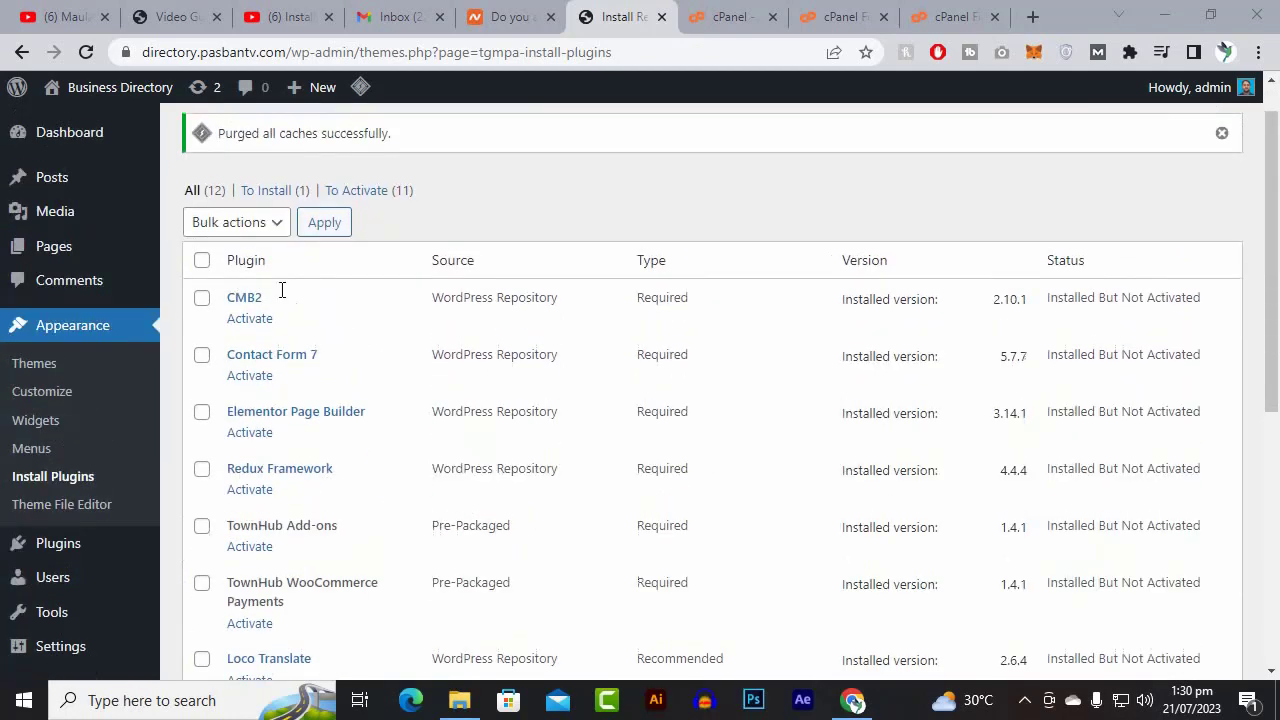
pyautogui.scroll(1, 282, 290)
pyautogui.click(201, 308)
pyautogui.scroll(-4, 305, 400)
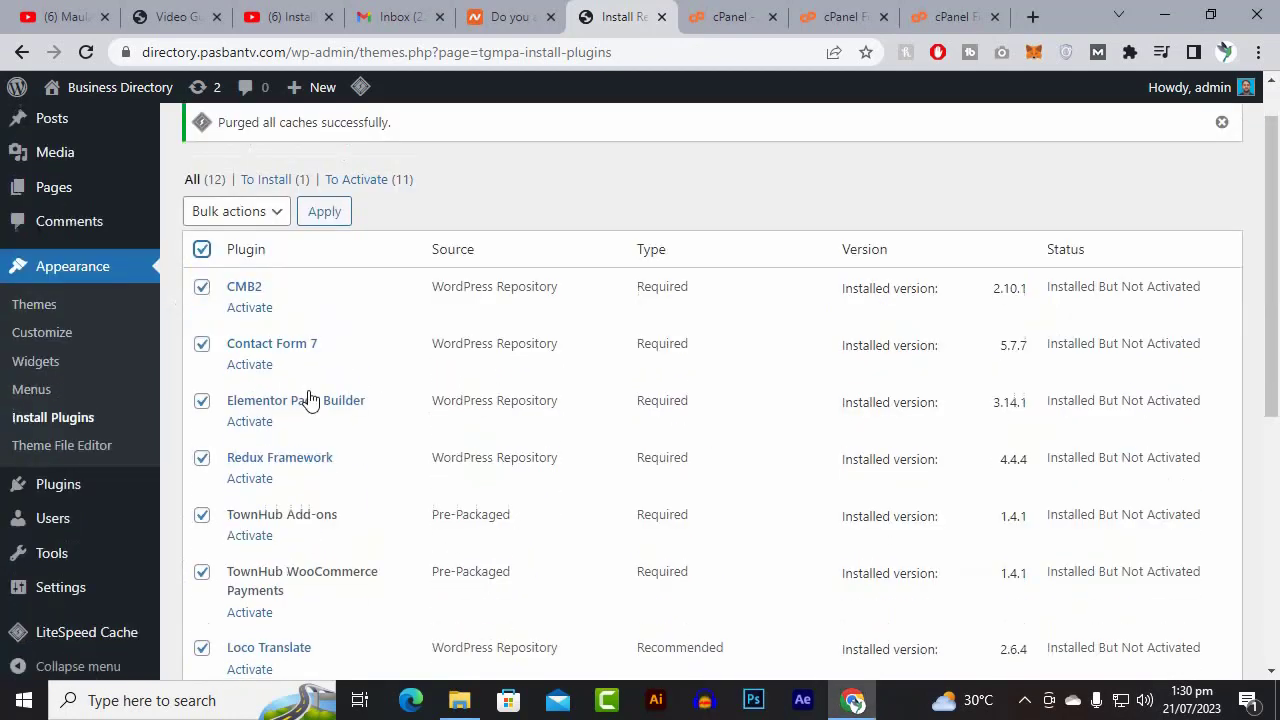
pyautogui.scroll(-2, 295, 425)
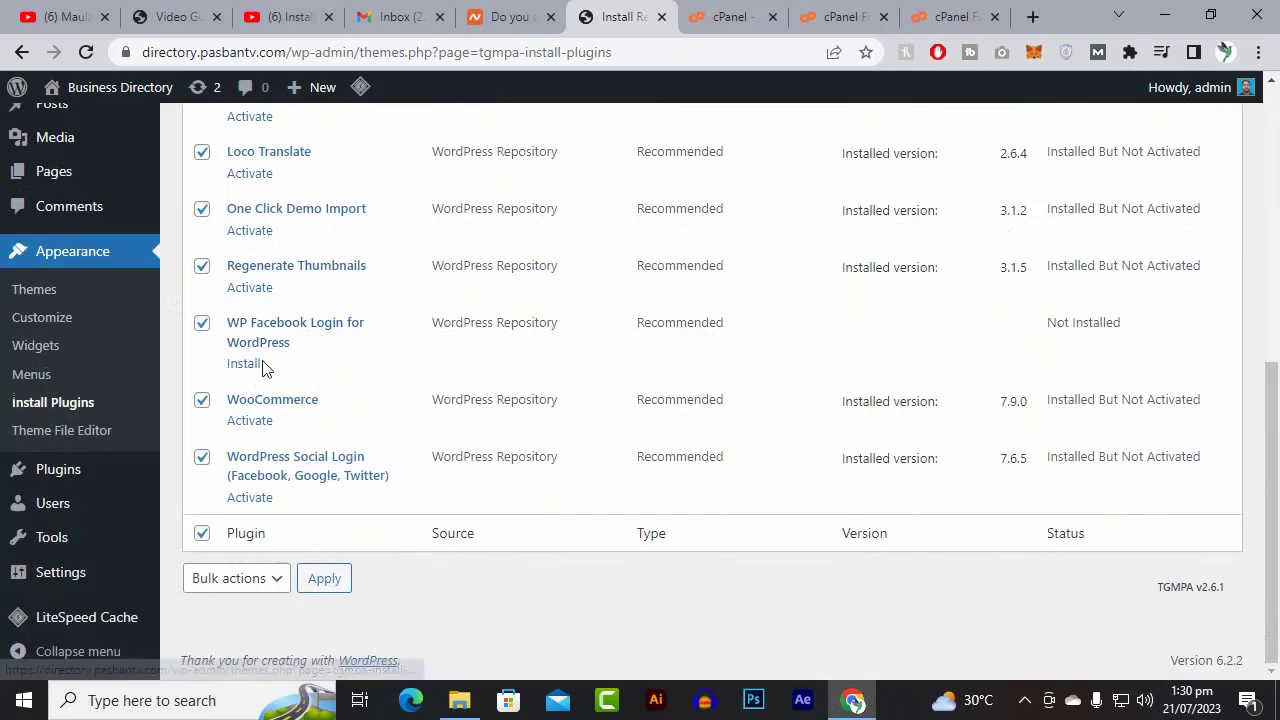
pyautogui.click(202, 323)
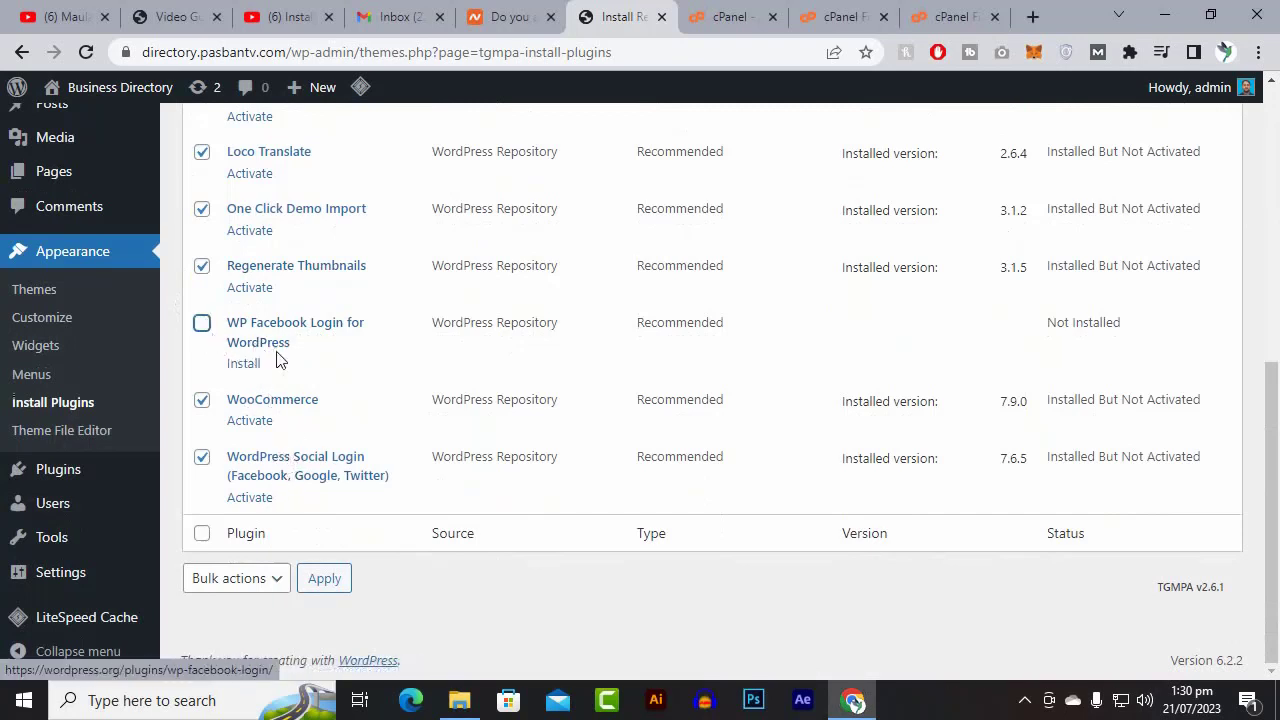
pyautogui.scroll(6, 312, 465)
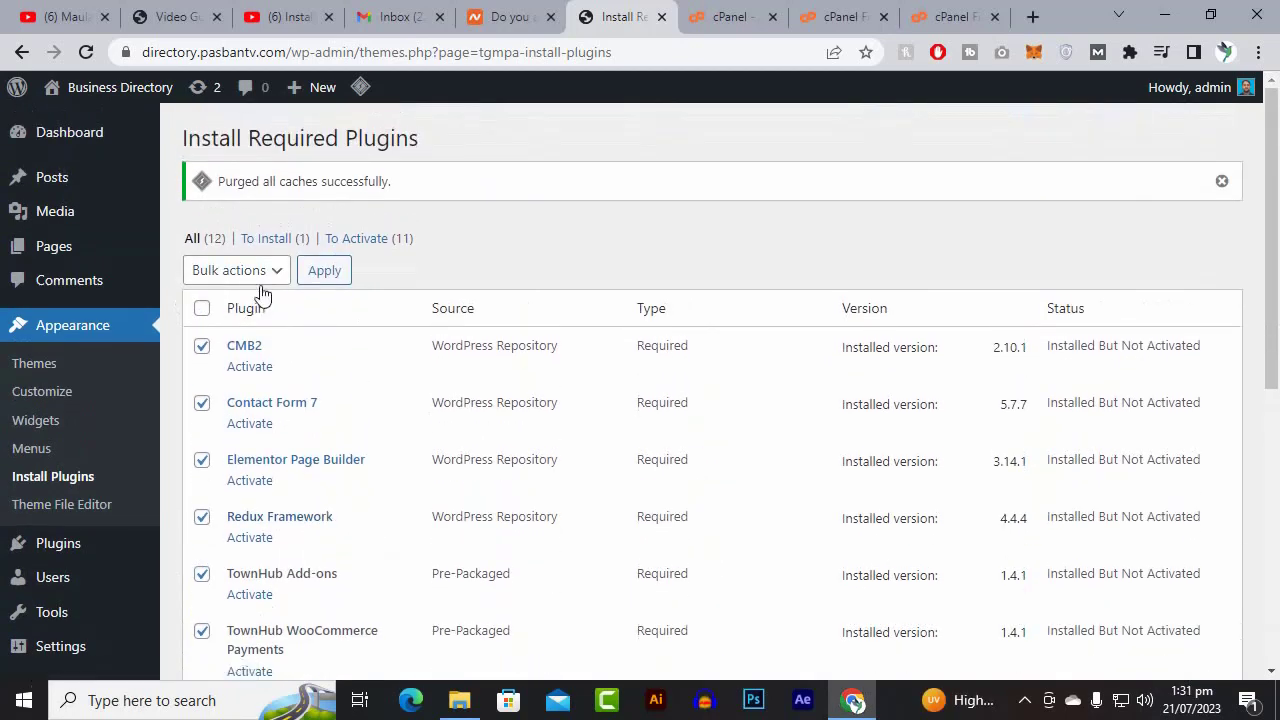
pyautogui.click(259, 281)
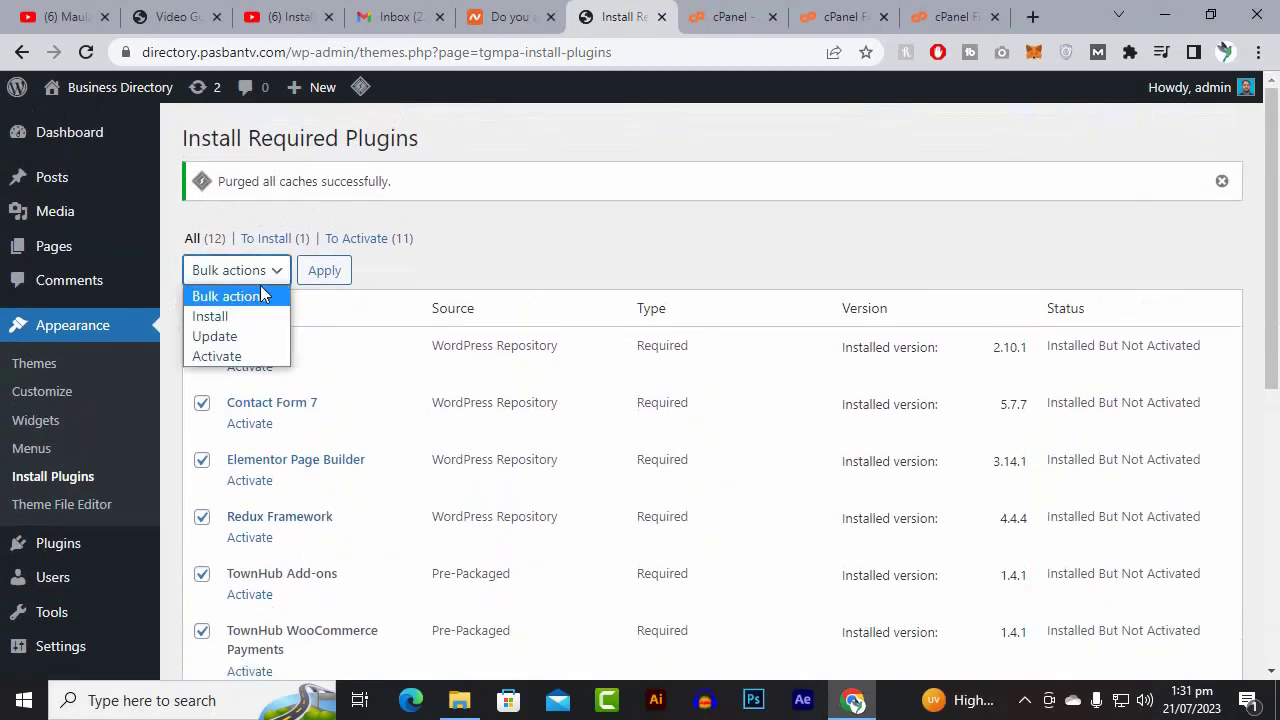
pyautogui.click(250, 356)
pyautogui.click(331, 284)
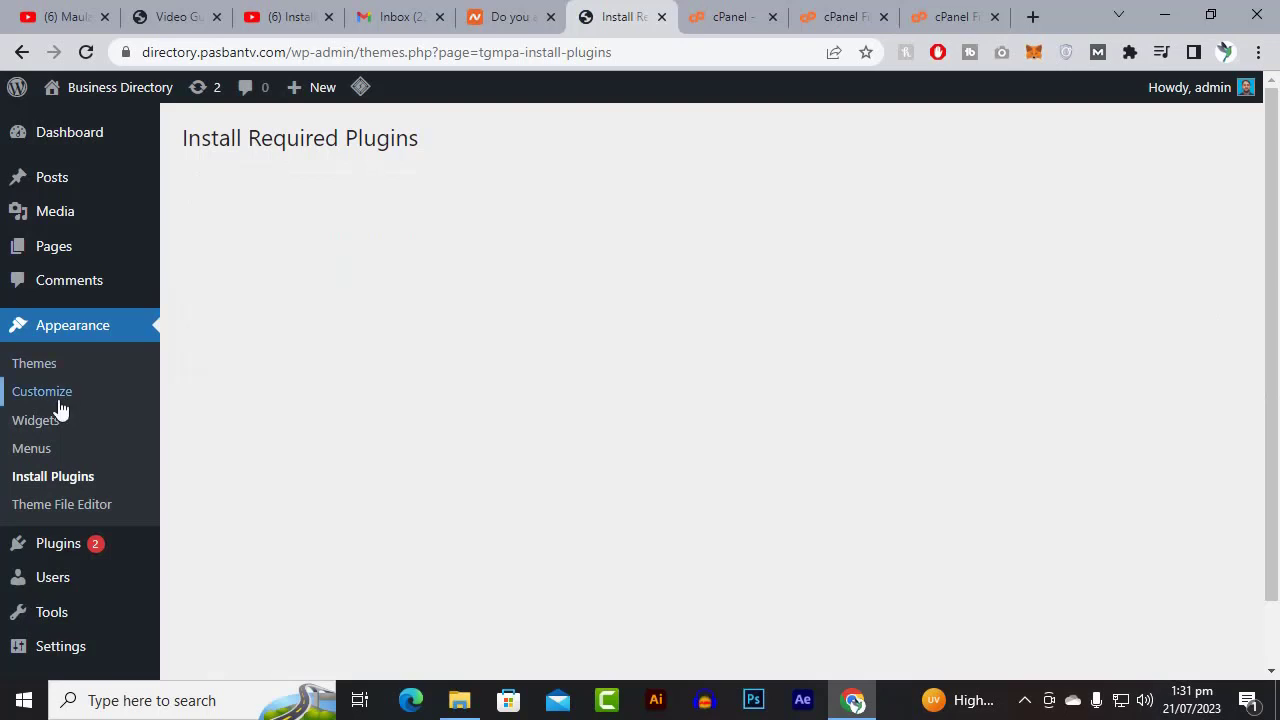
# Leave the Elementor onboarding page and return to the required plugins list to check which plugins remain
pyautogui.scroll(-2, 547, 258)
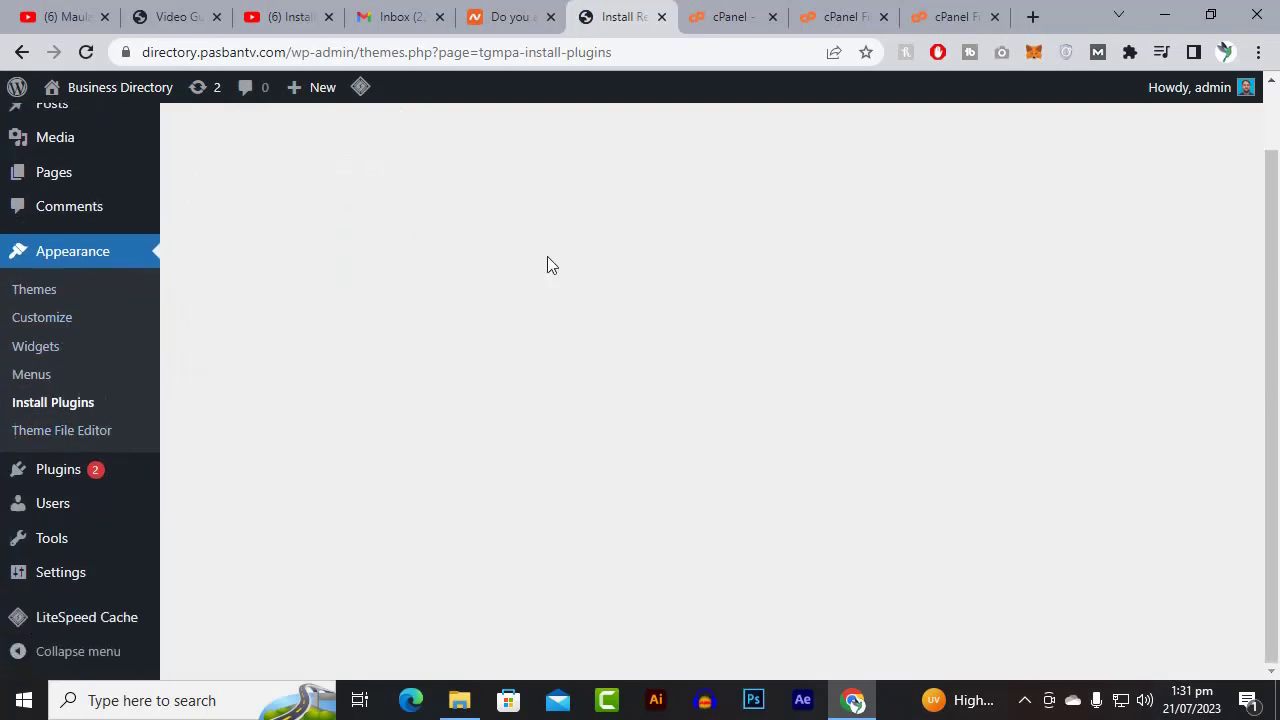
pyautogui.scroll(2, 540, 285)
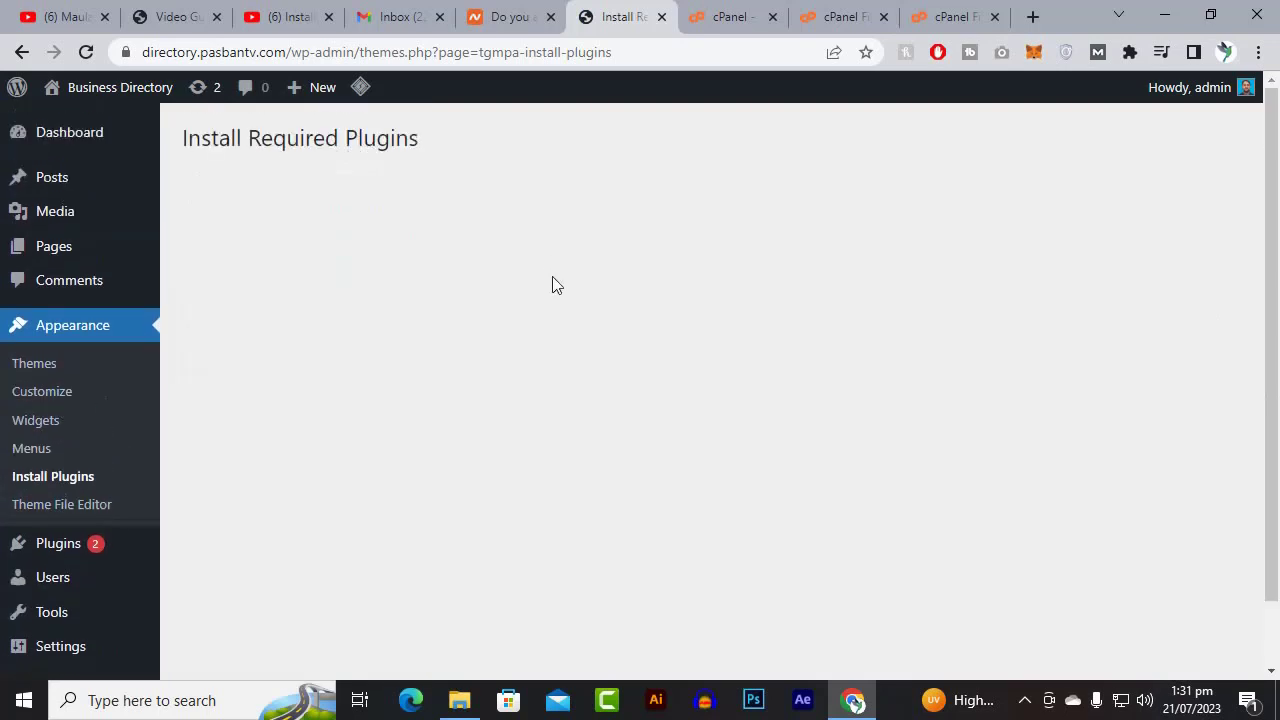
pyautogui.click(62, 478)
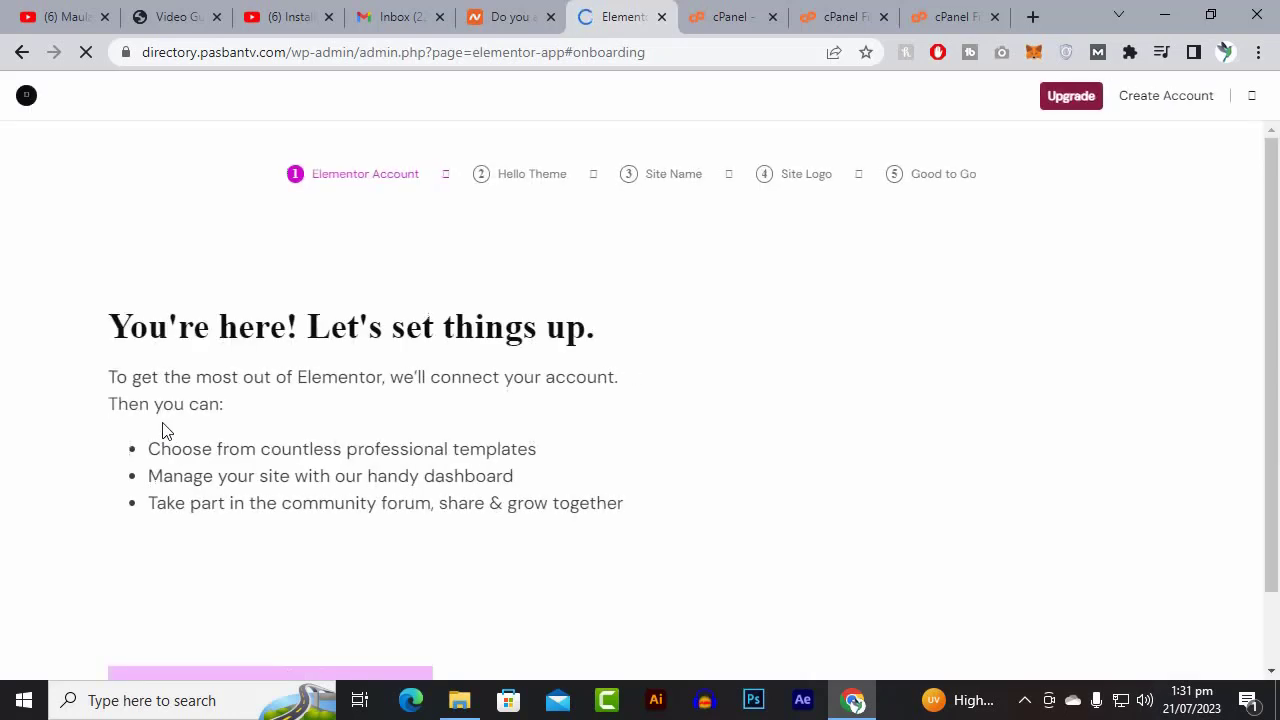
pyautogui.click(24, 52)
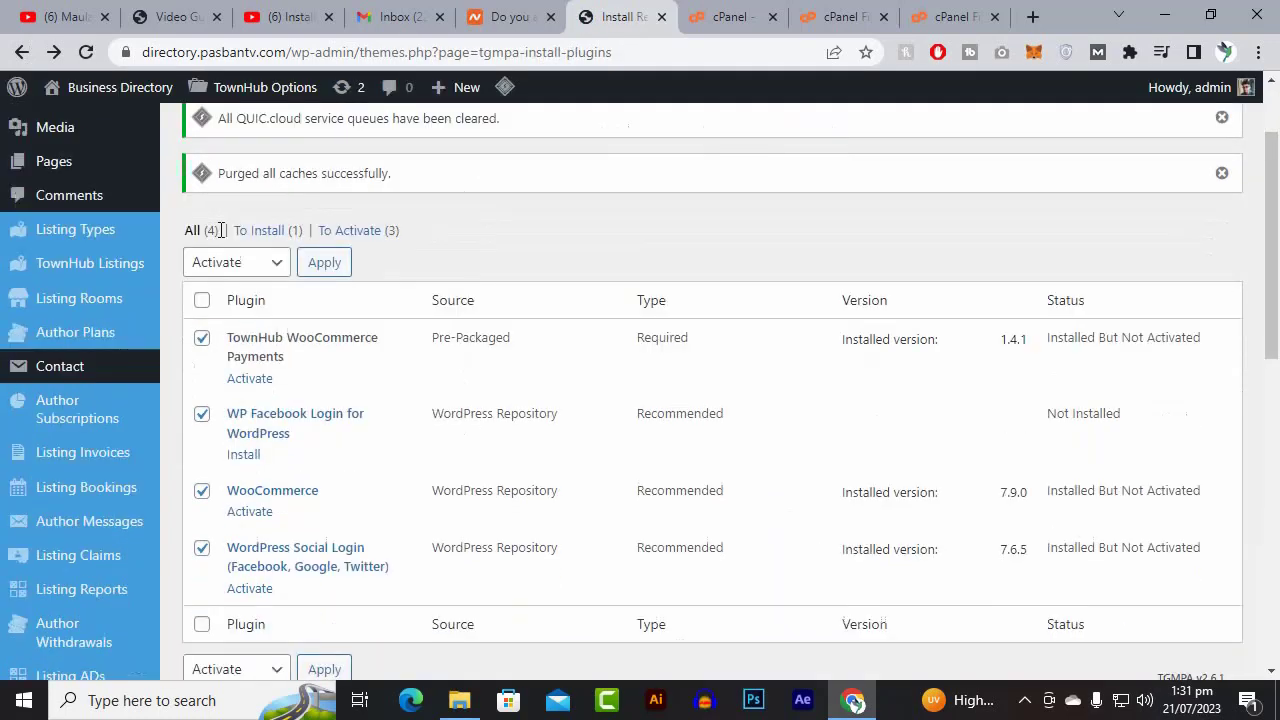
pyautogui.scroll(-1, 221, 232)
pyautogui.scroll(-6, 37, 361)
pyautogui.scroll(7, 198, 361)
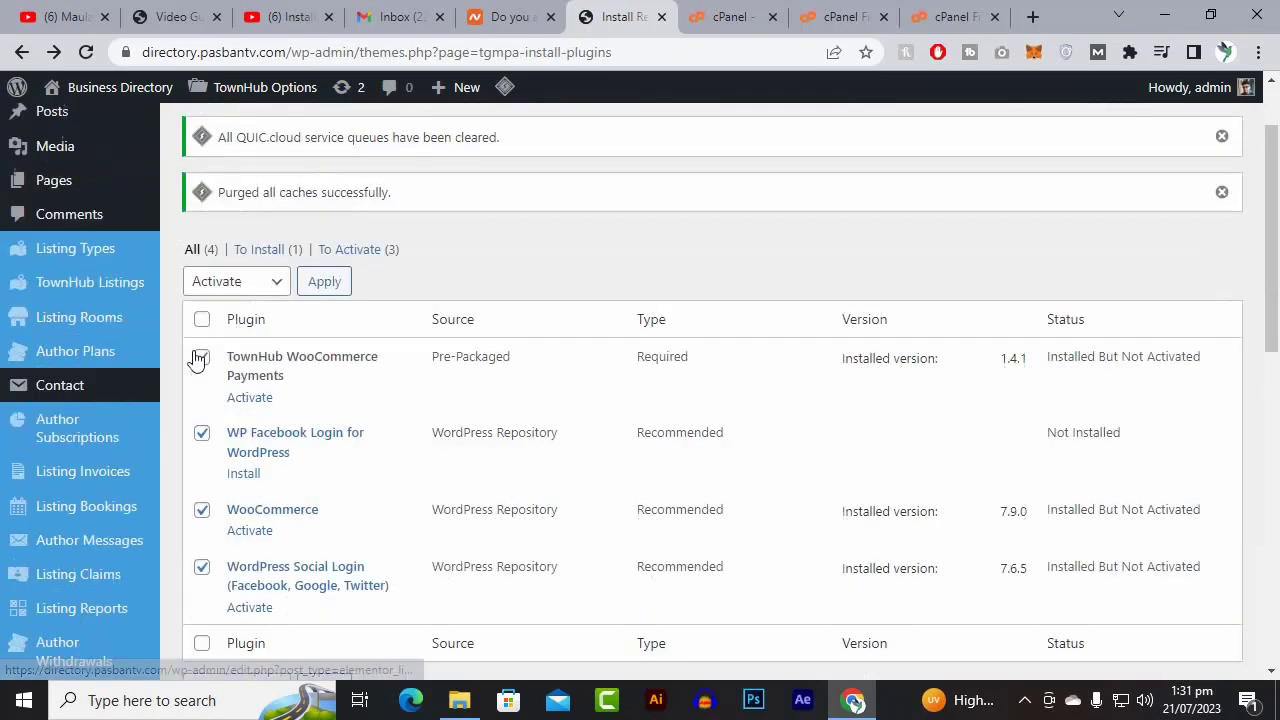
# Try to activate the TownHub WooCommerce Payments plugin on its own from the required plugins list
pyautogui.click(201, 358)
pyautogui.scroll(-2, 254, 362)
pyautogui.scroll(2, 257, 366)
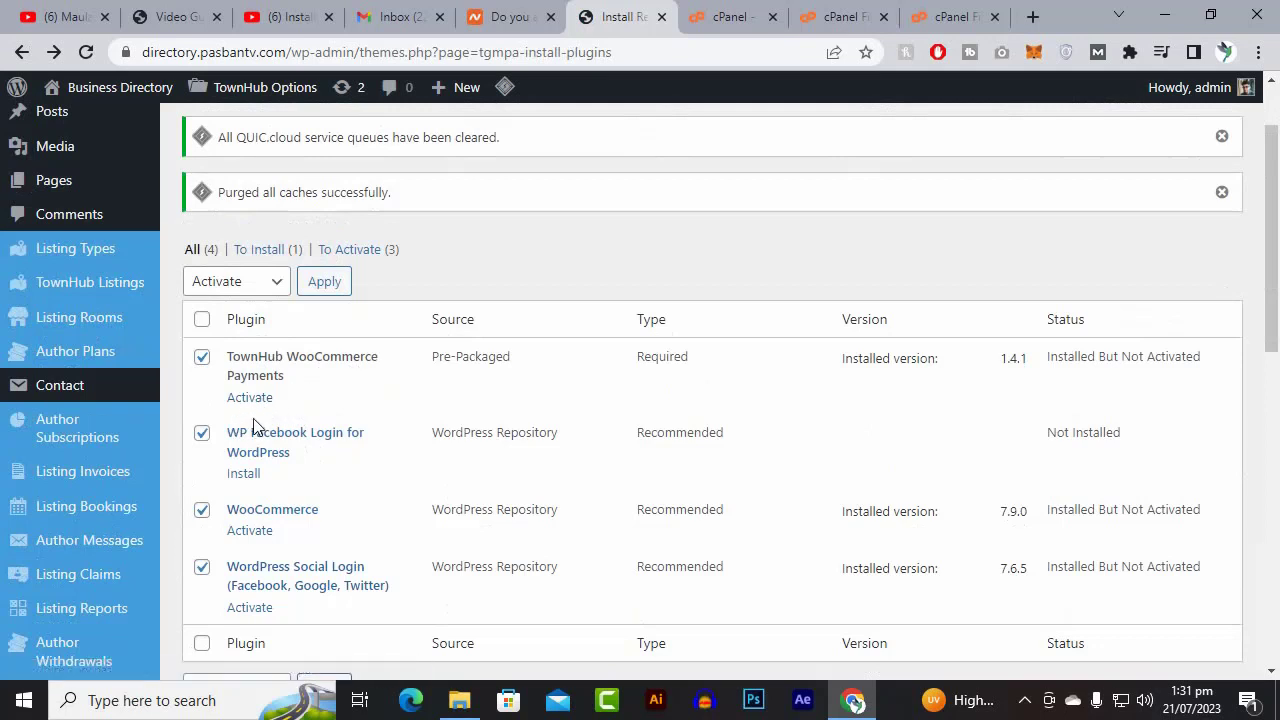
pyautogui.click(202, 440)
pyautogui.click(242, 400)
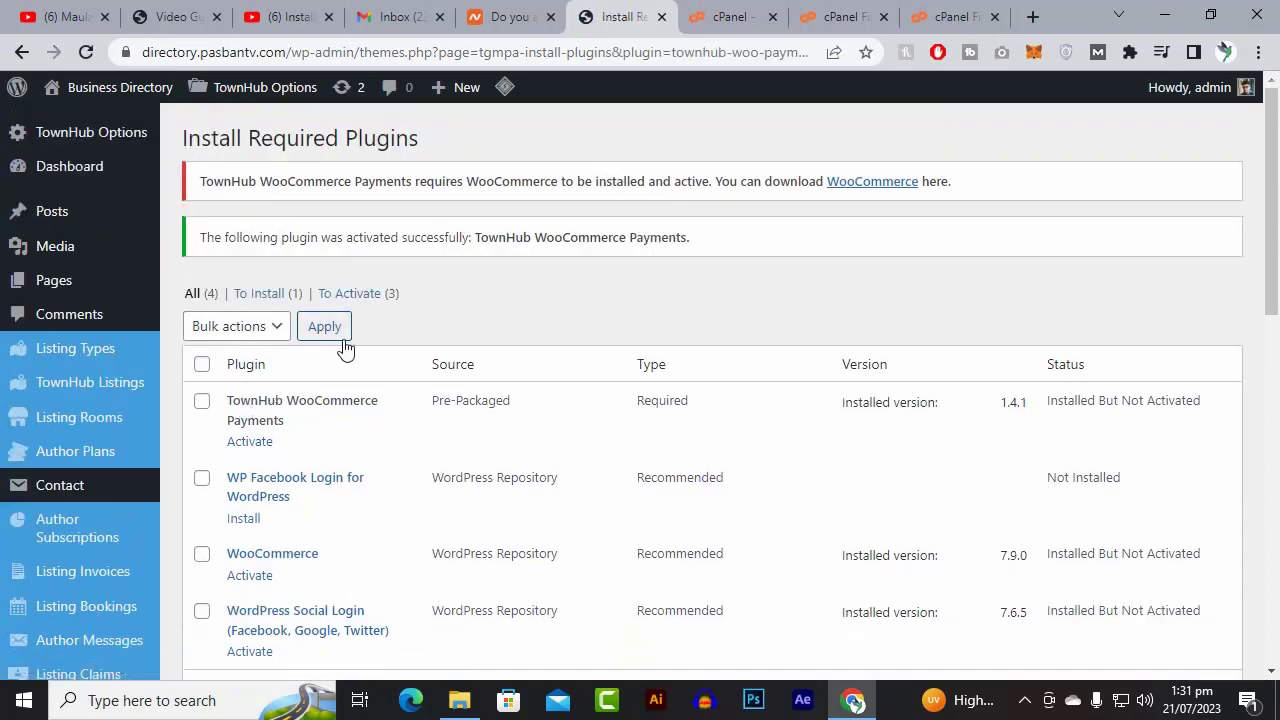
pyautogui.scroll(-2, 340, 365)
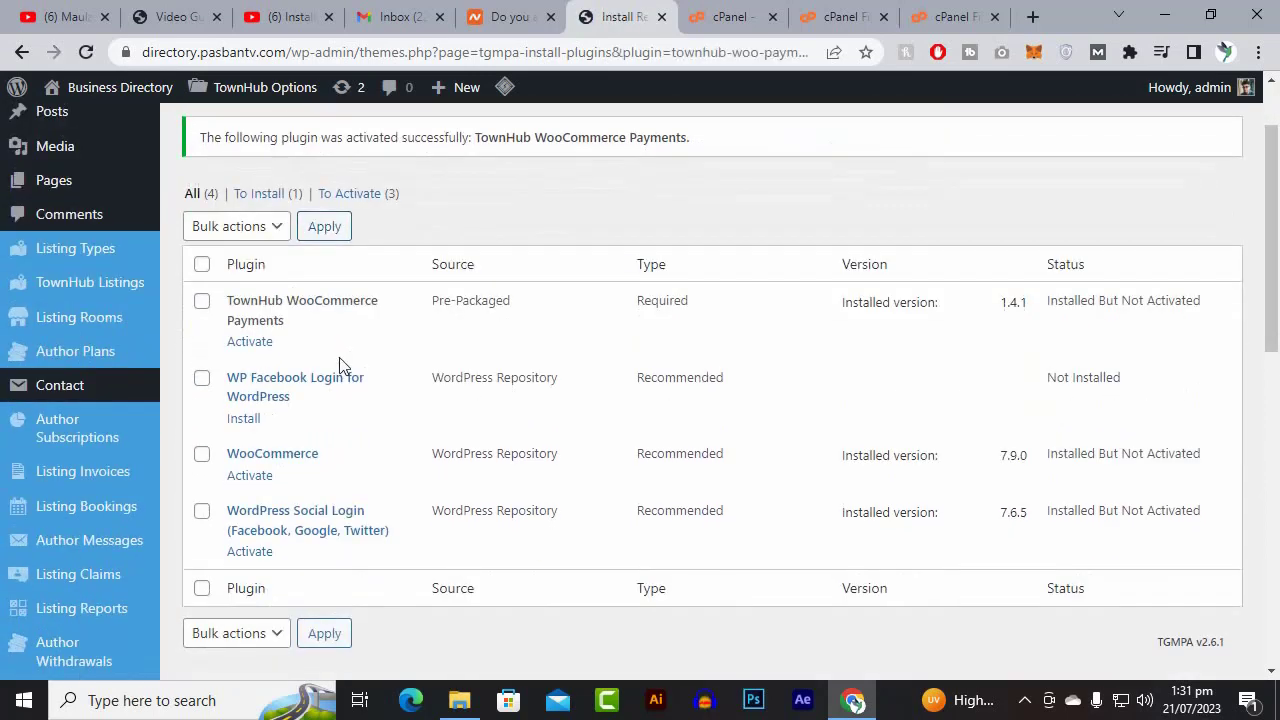
pyautogui.click(259, 344)
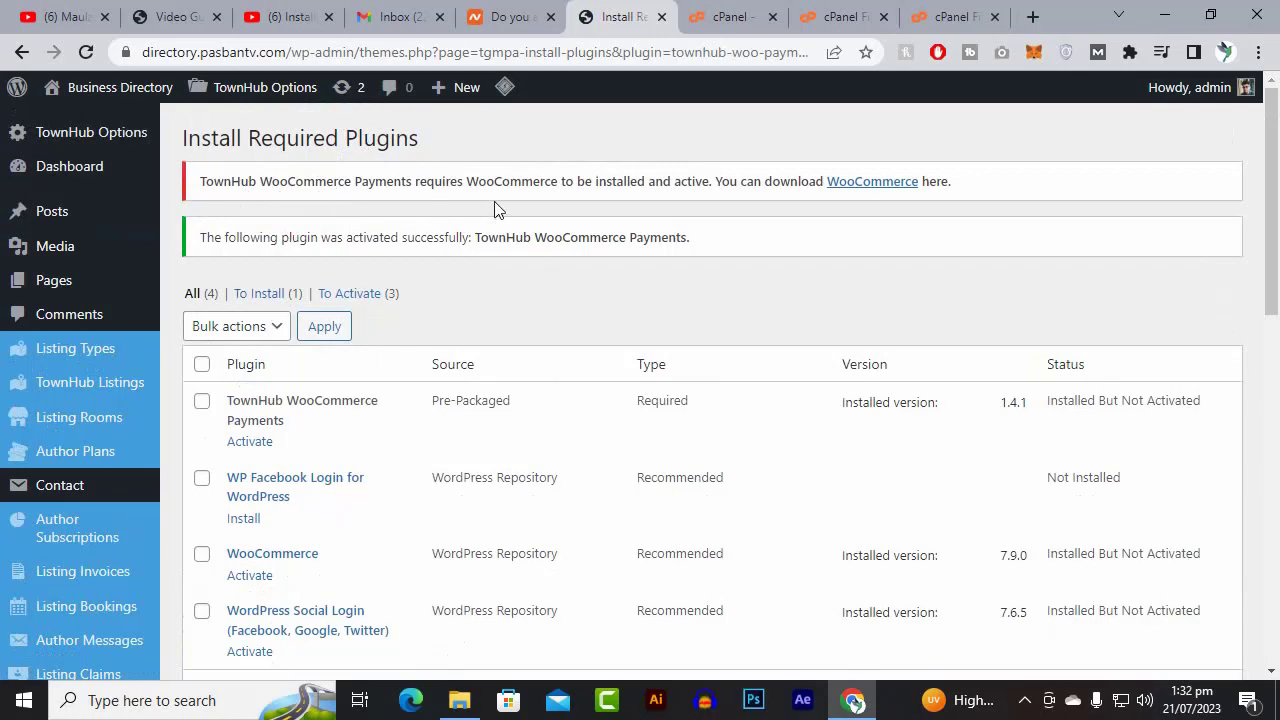
# Try to activate the WooCommerce plugin and reopen the required plugins list
pyautogui.scroll(-2, 443, 280)
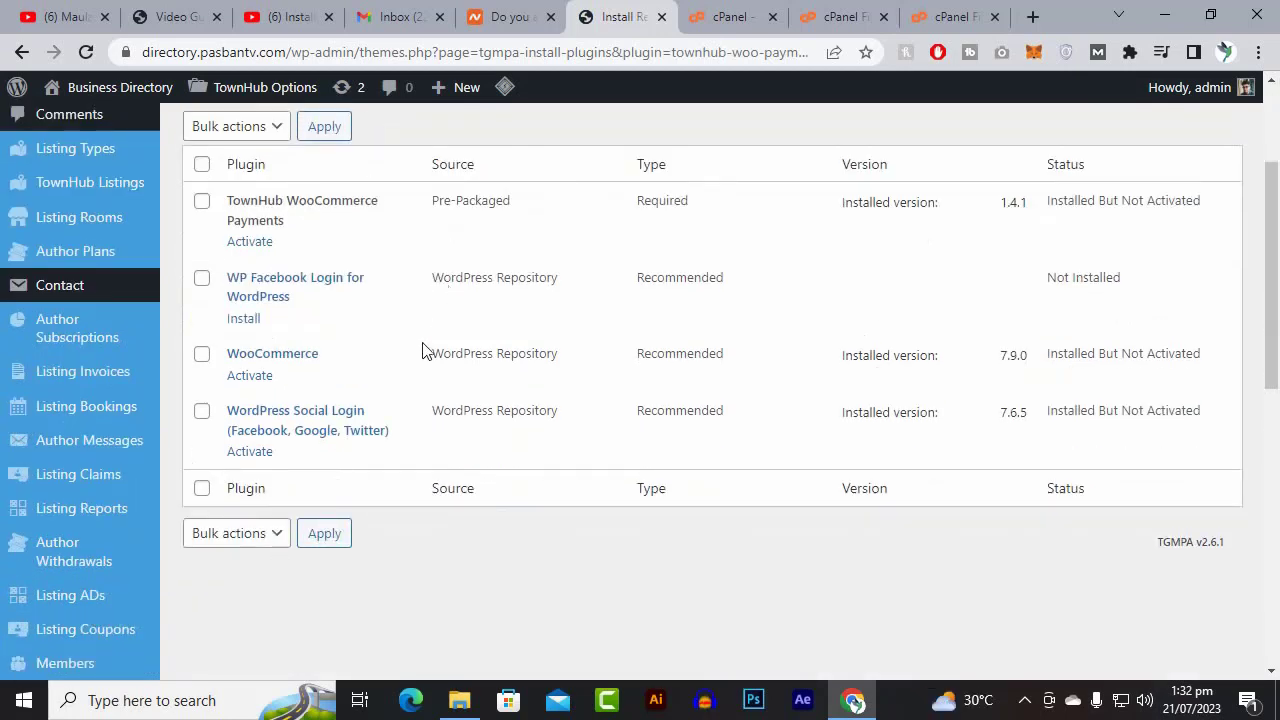
pyautogui.click(264, 378)
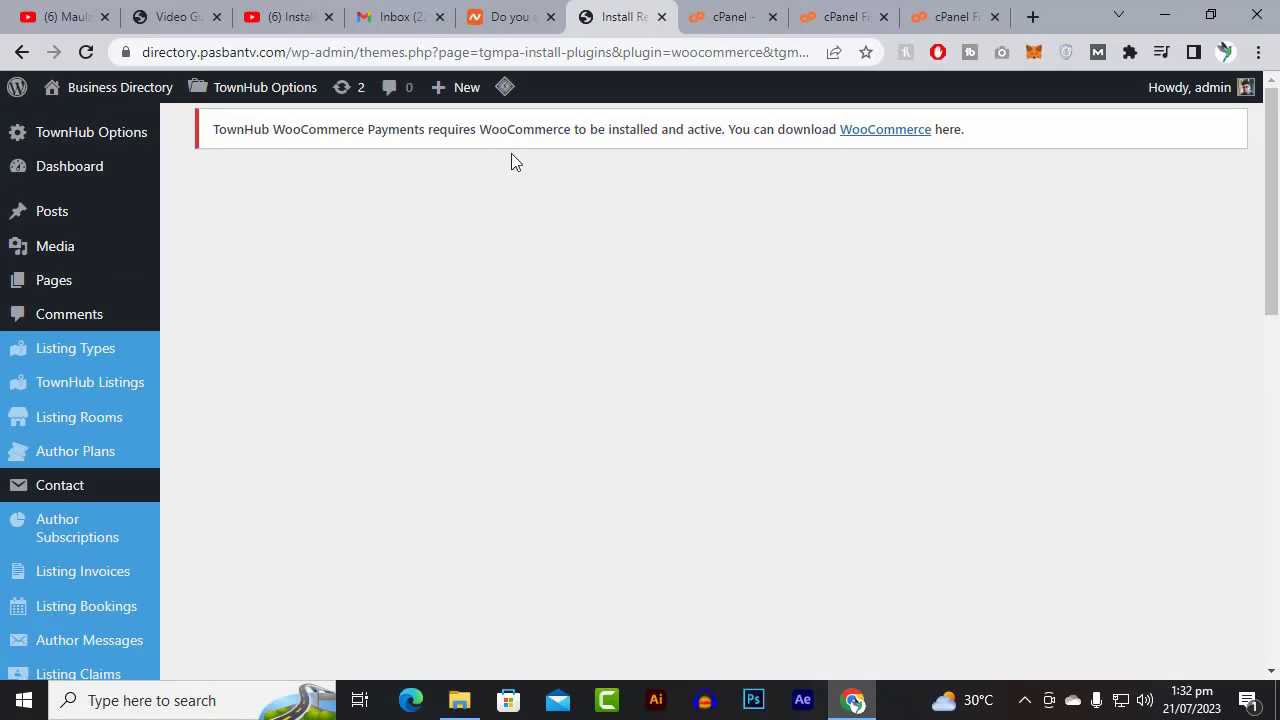
pyautogui.scroll(-4, 71, 403)
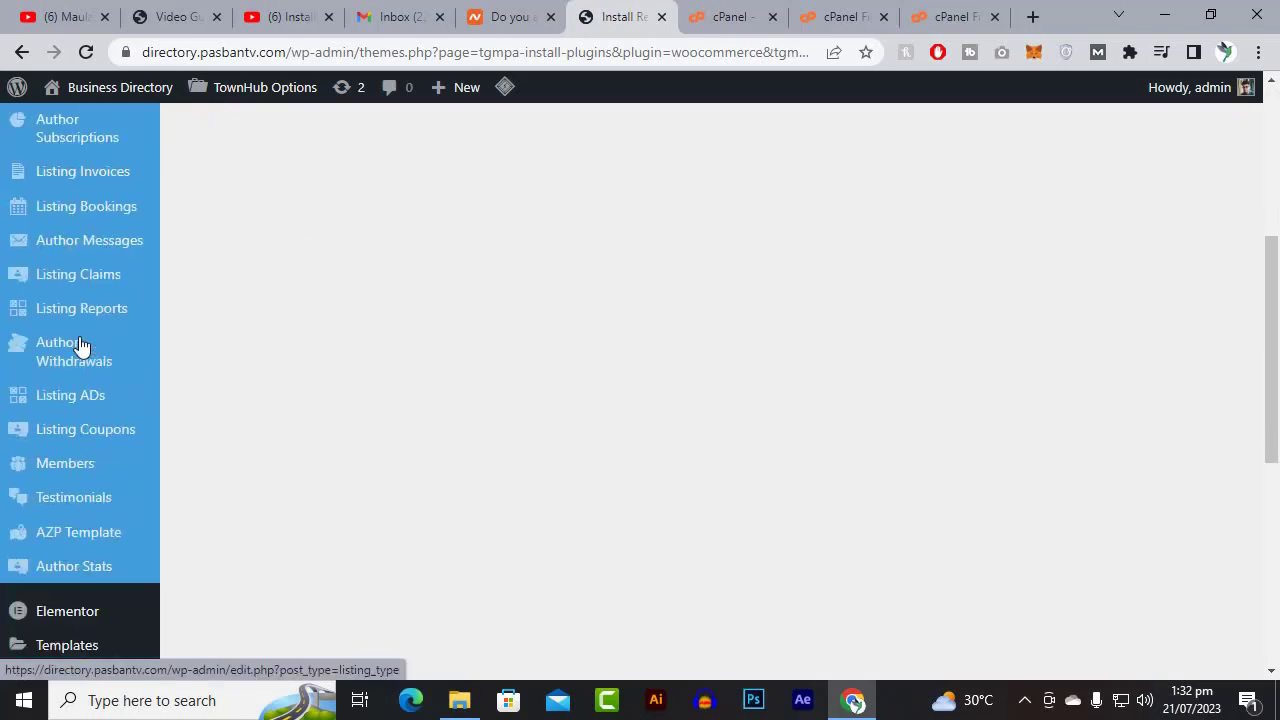
pyautogui.scroll(-4, 73, 425)
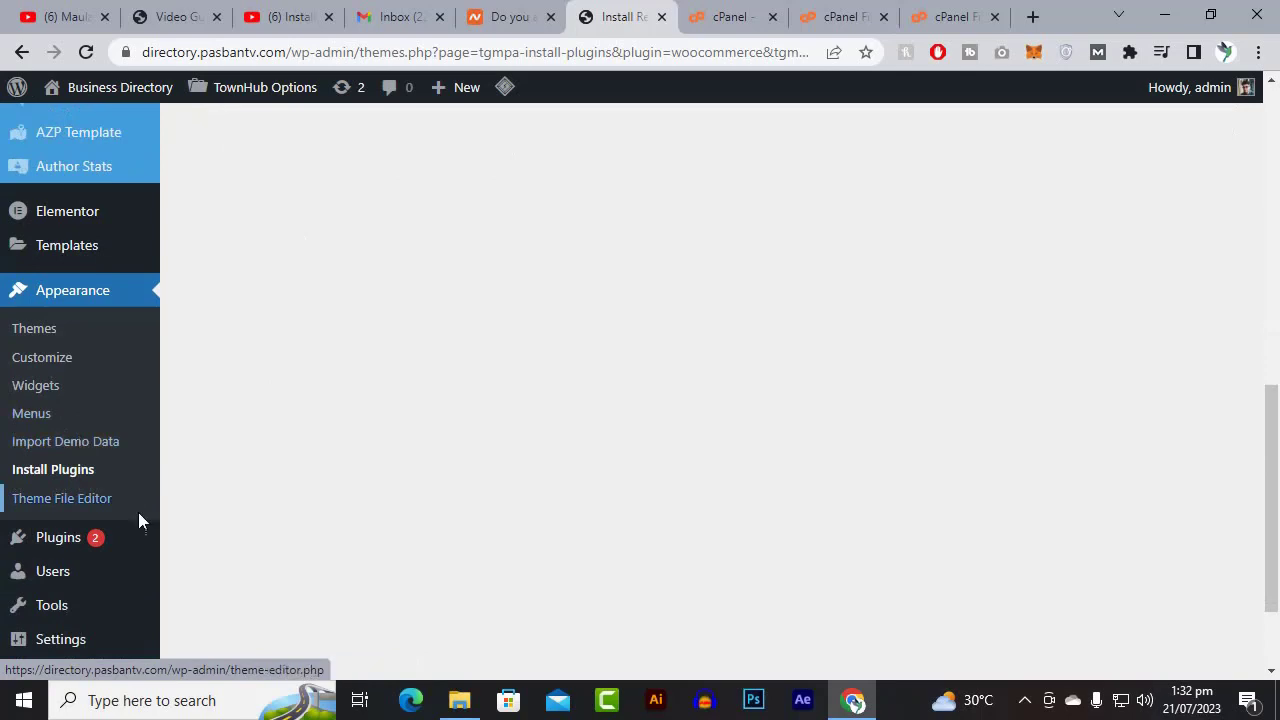
pyautogui.click(66, 477)
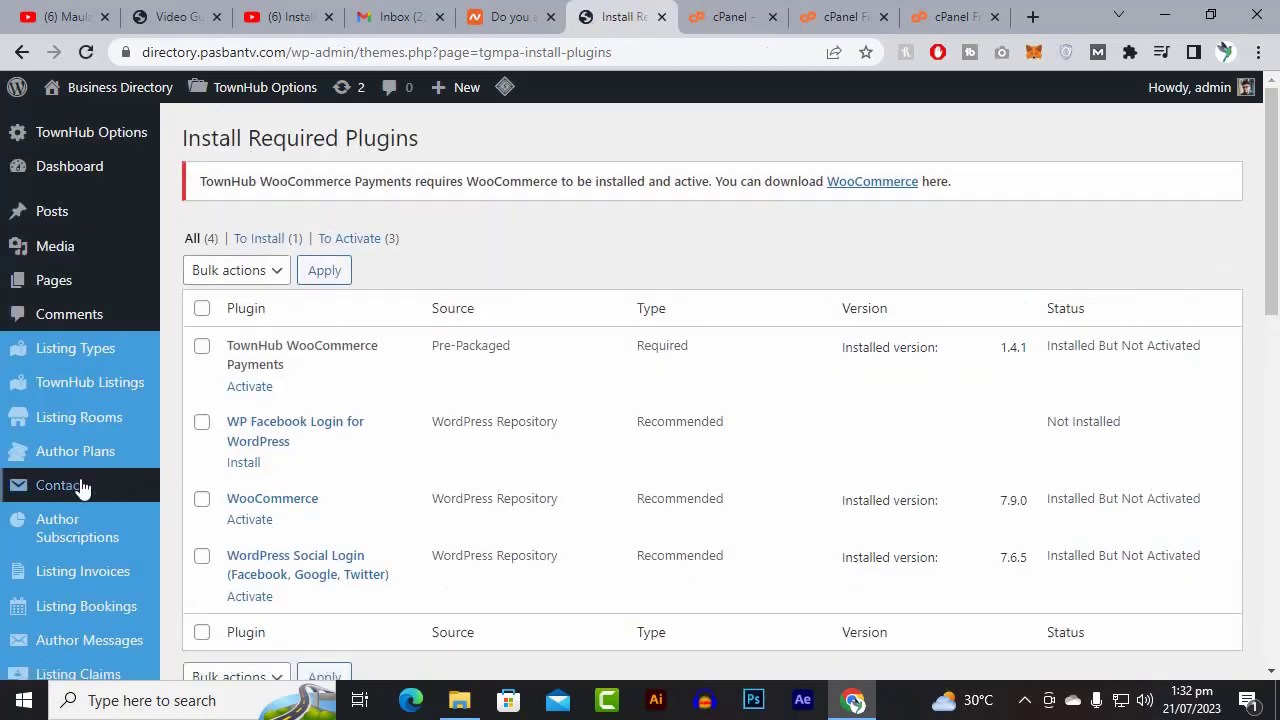
# Retry the WooCommerce activation and return to the required plugins list by way of the installed themes page
pyautogui.scroll(-3, 511, 371)
pyautogui.scroll(1, 446, 412)
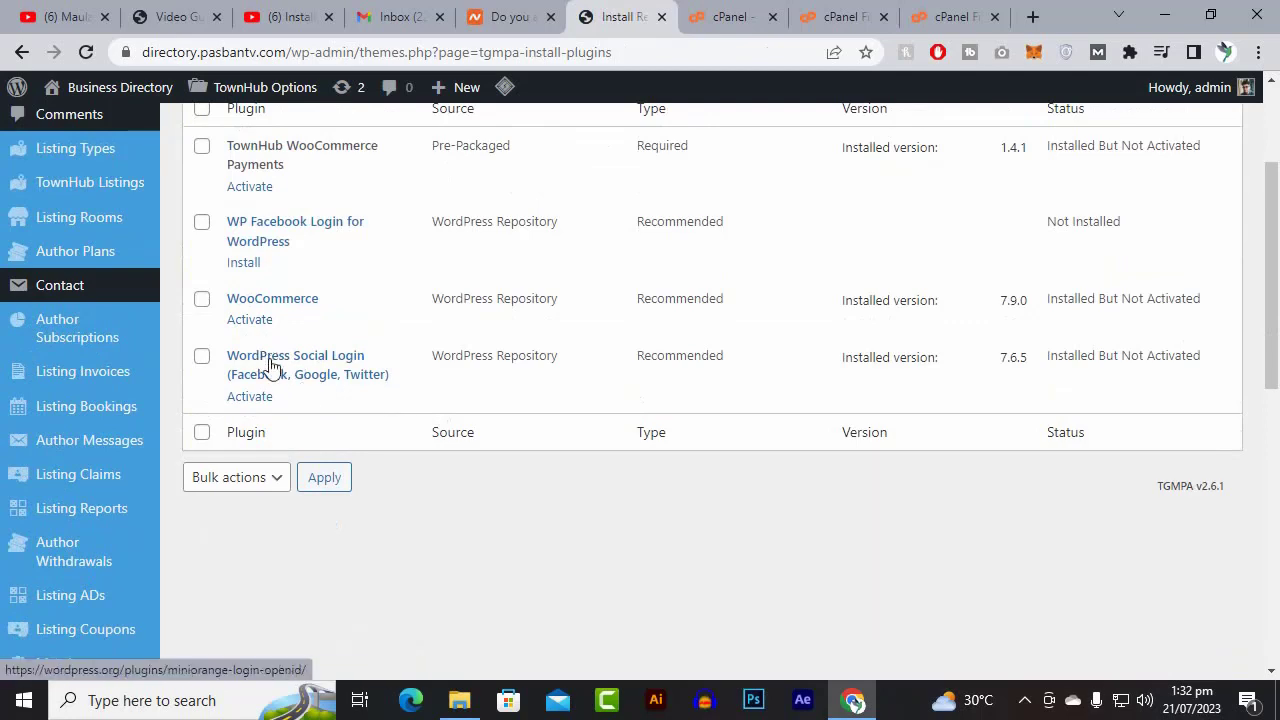
pyautogui.scroll(2, 271, 363)
pyautogui.scroll(-1, 278, 390)
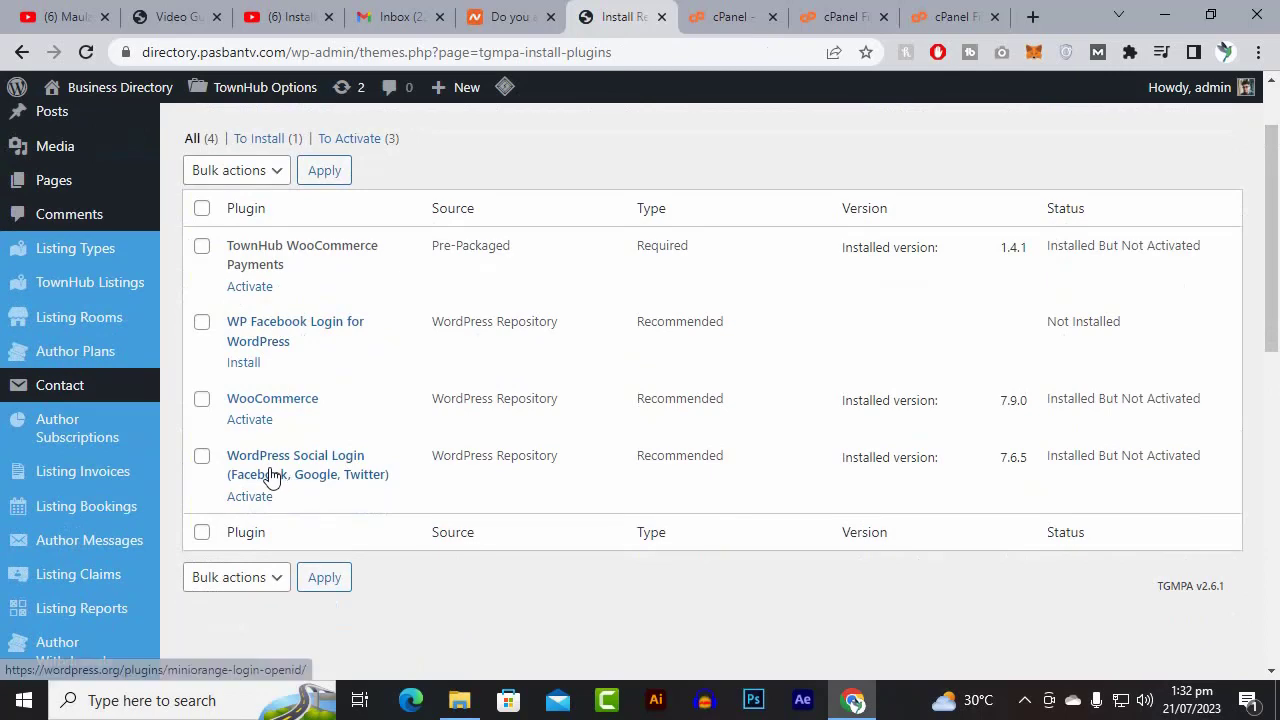
pyautogui.click(247, 421)
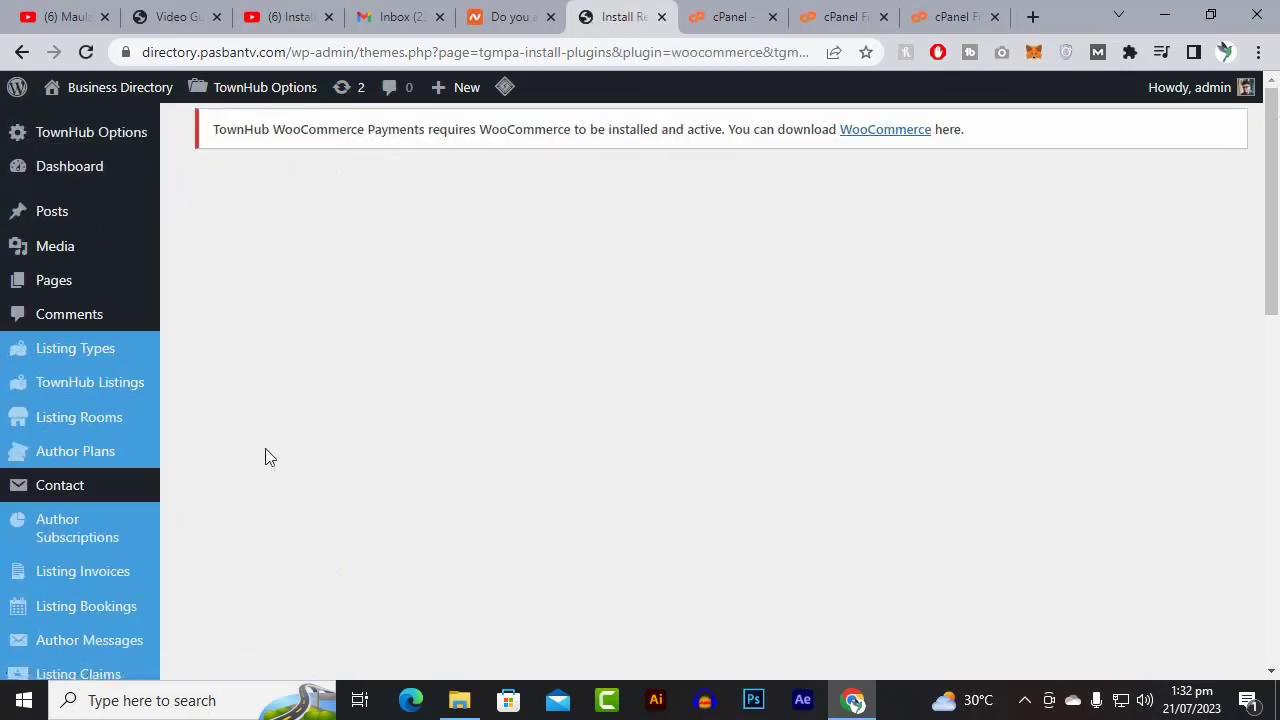
pyautogui.scroll(-2, 151, 426)
pyautogui.scroll(-5, 209, 337)
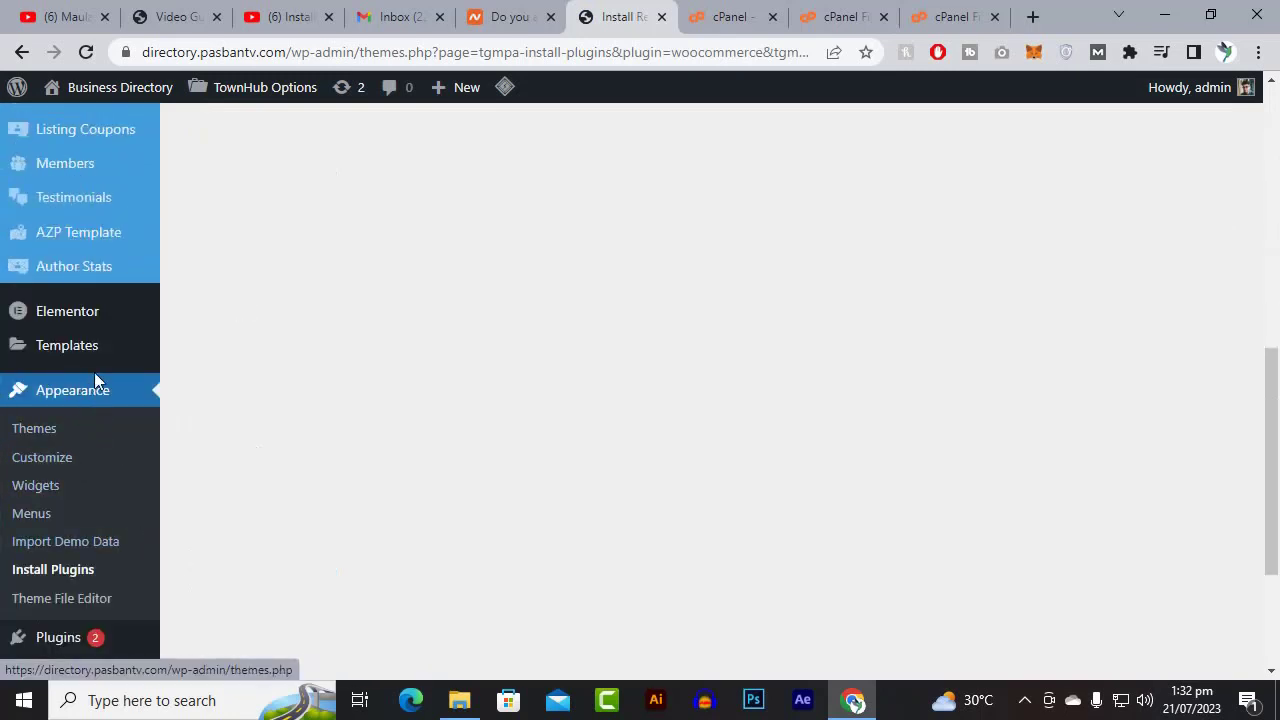
pyautogui.click(94, 390)
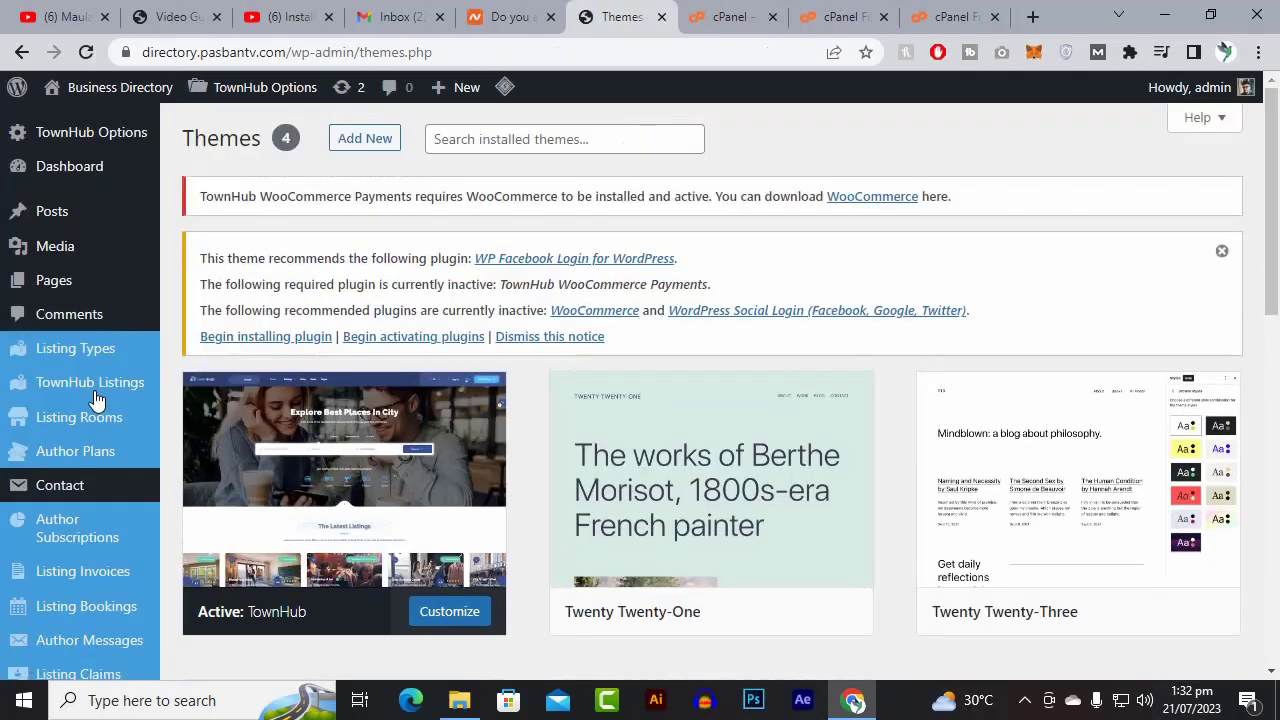
pyautogui.scroll(-7, 100, 370)
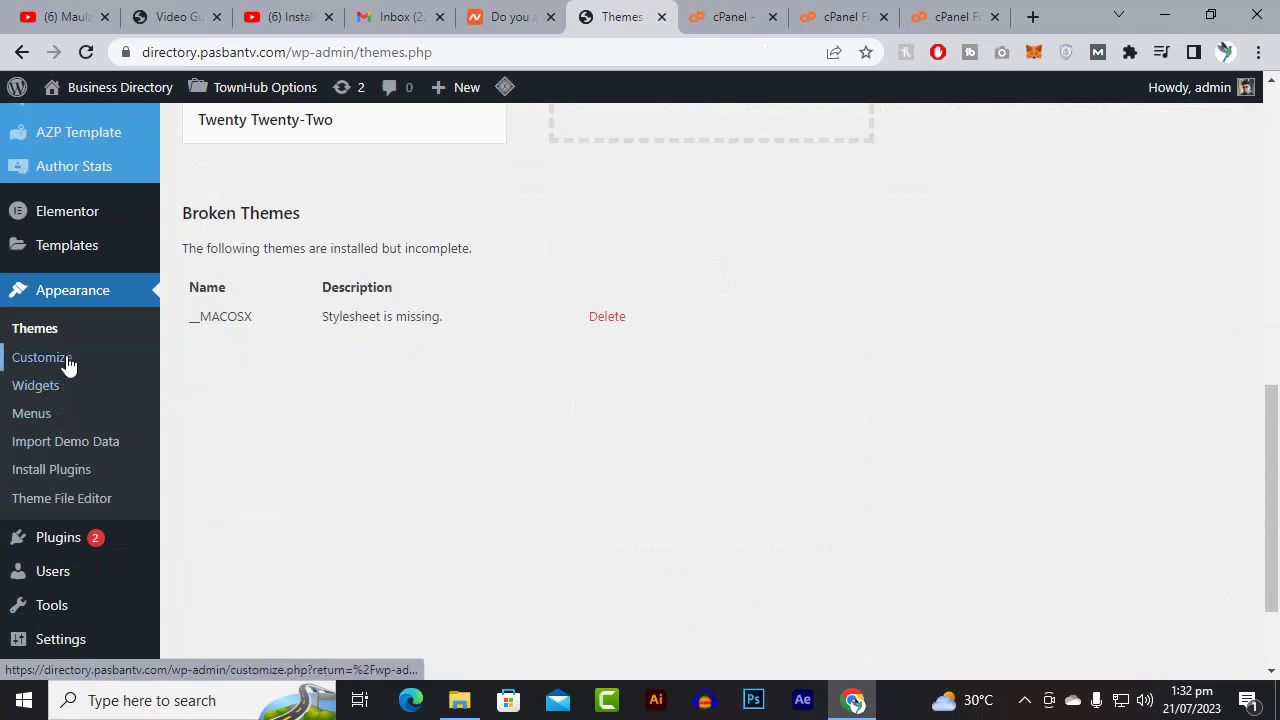
pyautogui.click(88, 472)
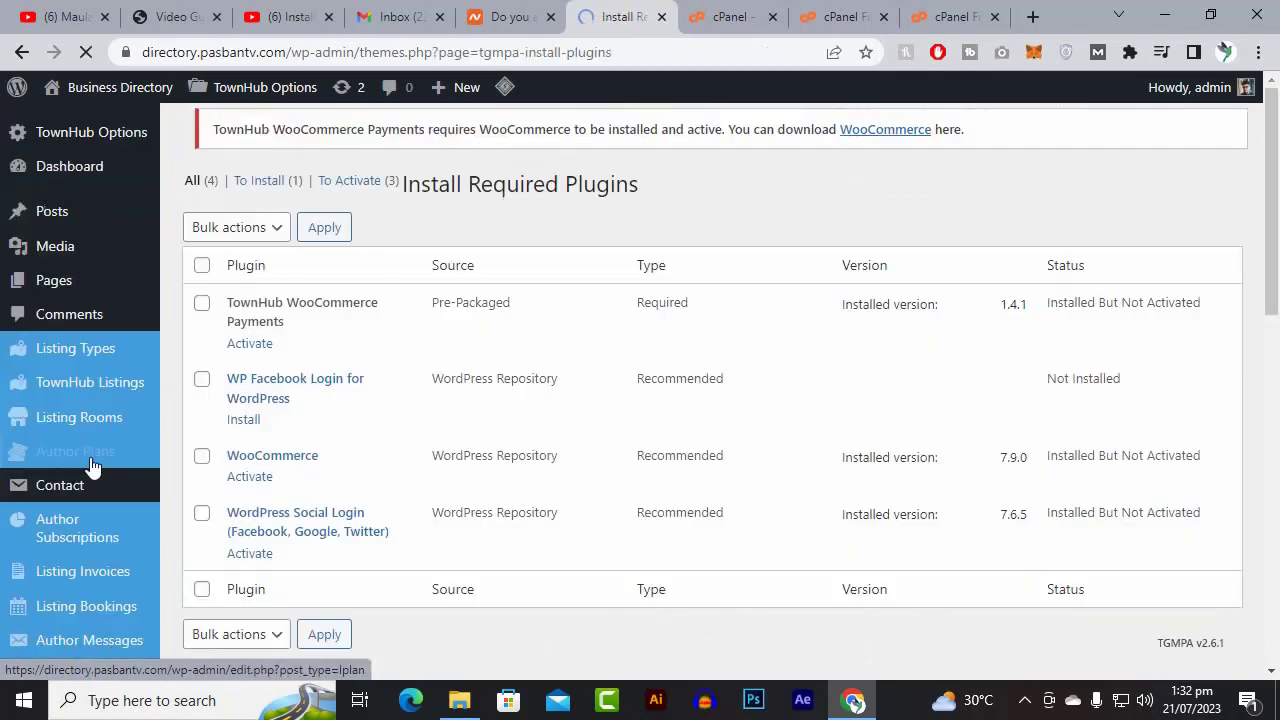
pyautogui.scroll(-2, 223, 480)
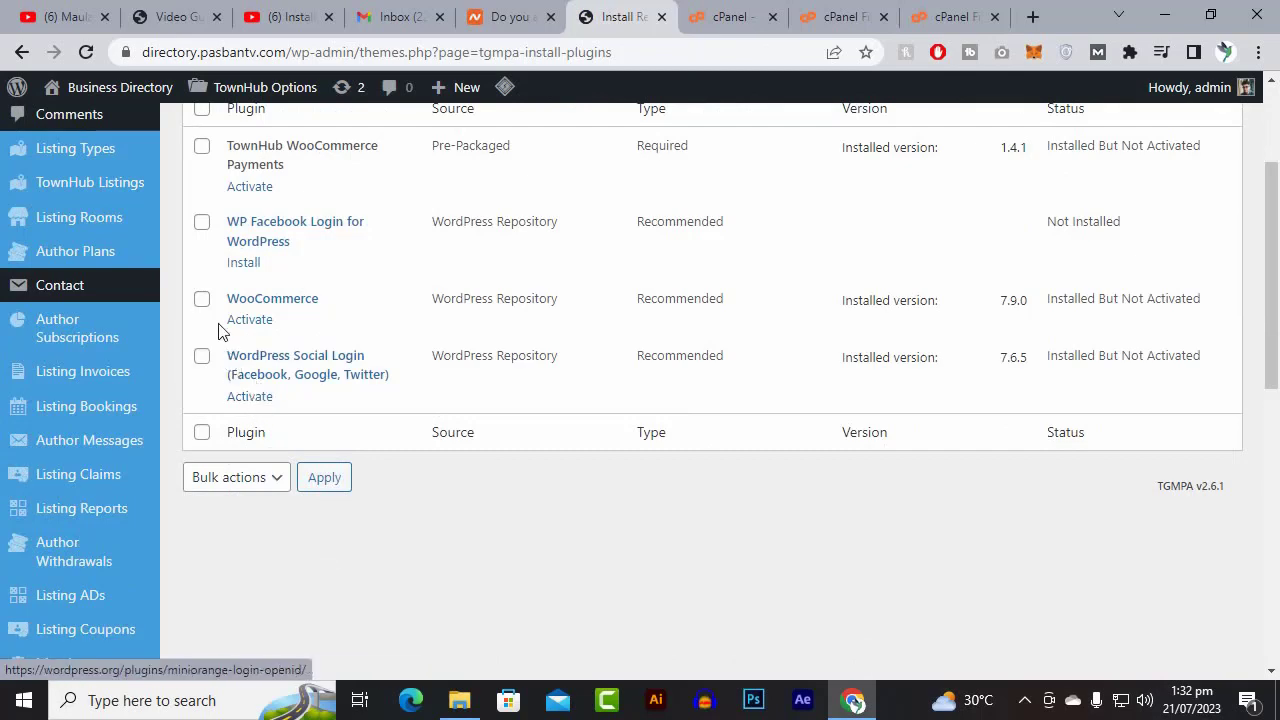
pyautogui.scroll(2, 202, 310)
pyautogui.click(203, 346)
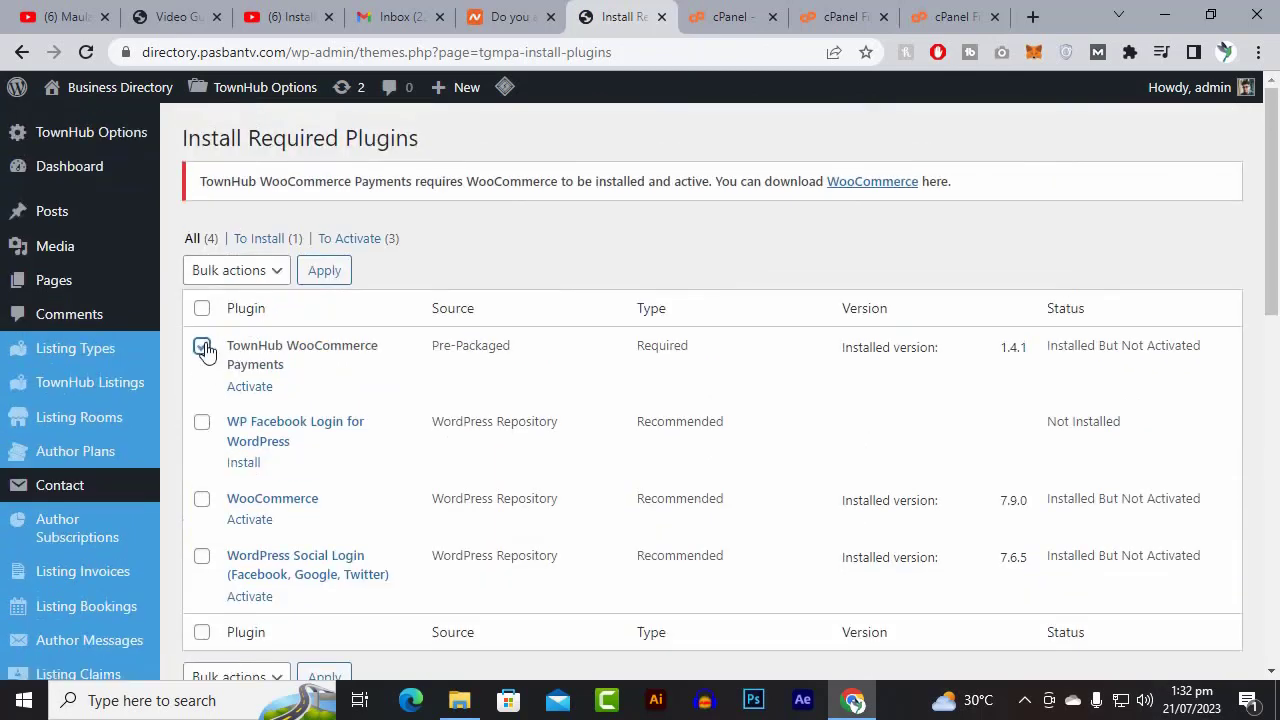
pyautogui.click(276, 272)
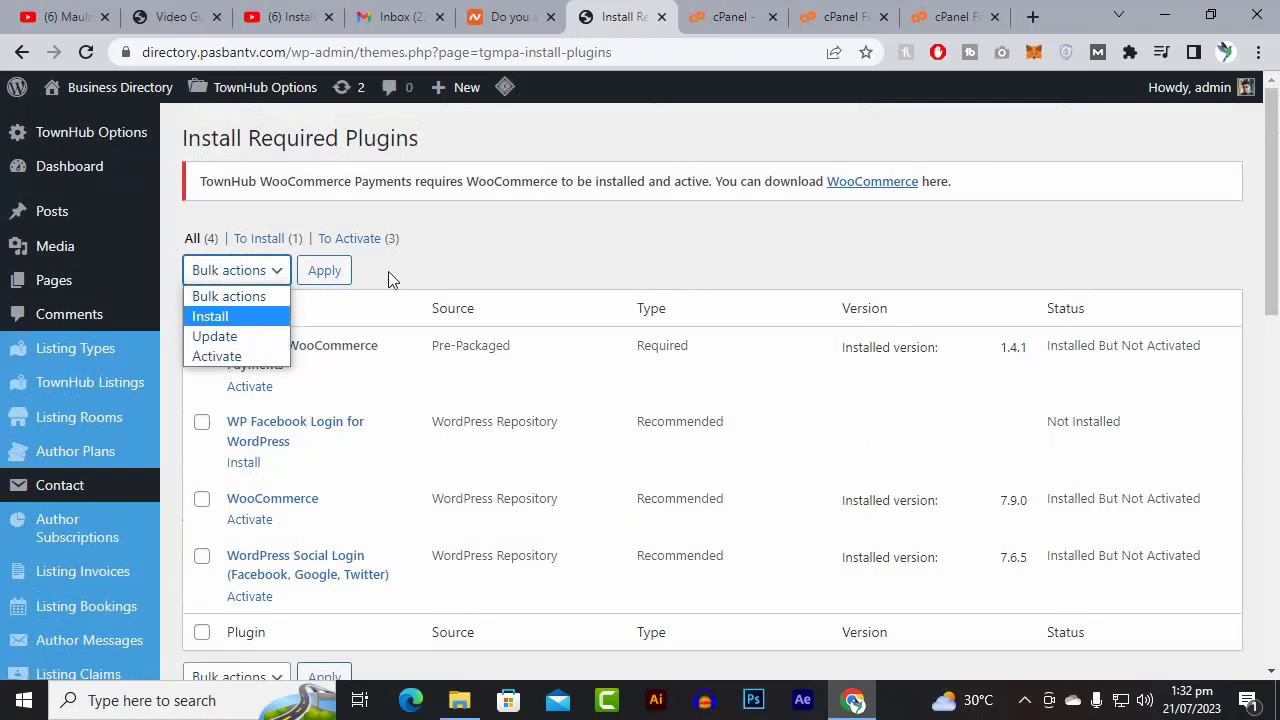
pyautogui.click(460, 266)
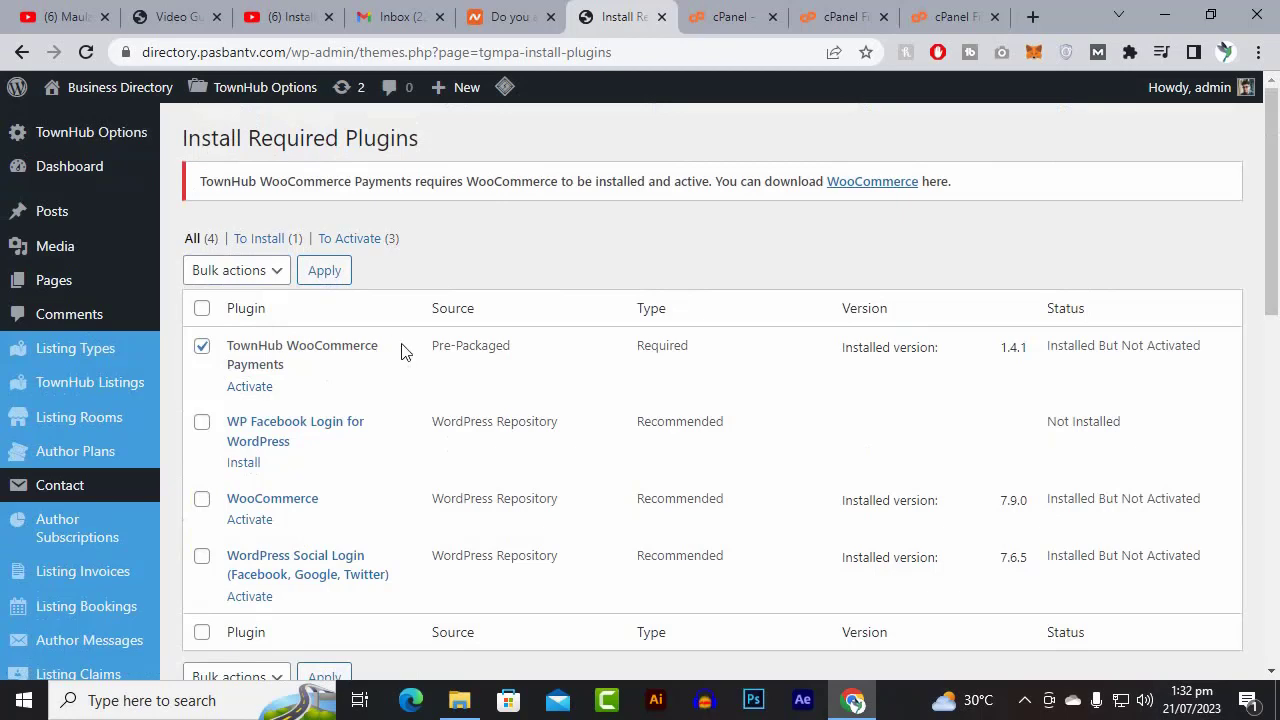
pyautogui.scroll(-1, 300, 362)
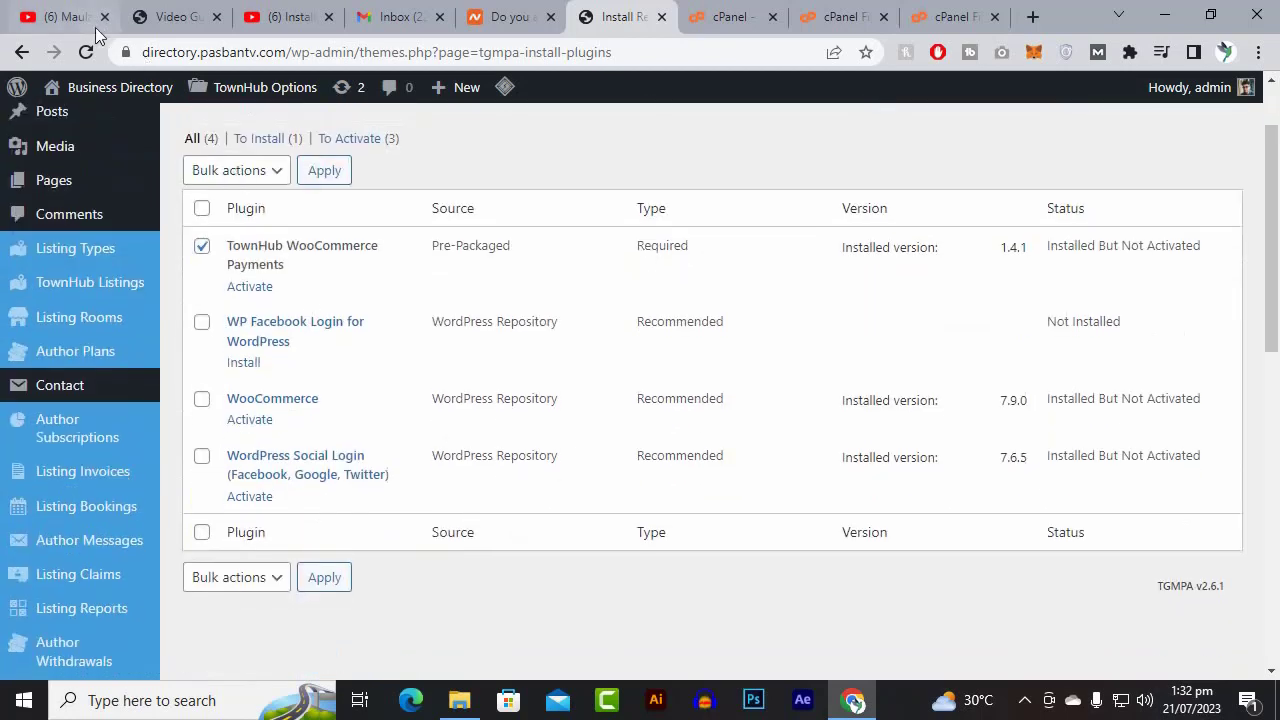
pyautogui.click(84, 52)
# Activate the WordPress Social Login (Facebook, Google, Twitter) plugin and try to activate WooCommerce from the required plugins list
pyautogui.moveTo(112, 148)
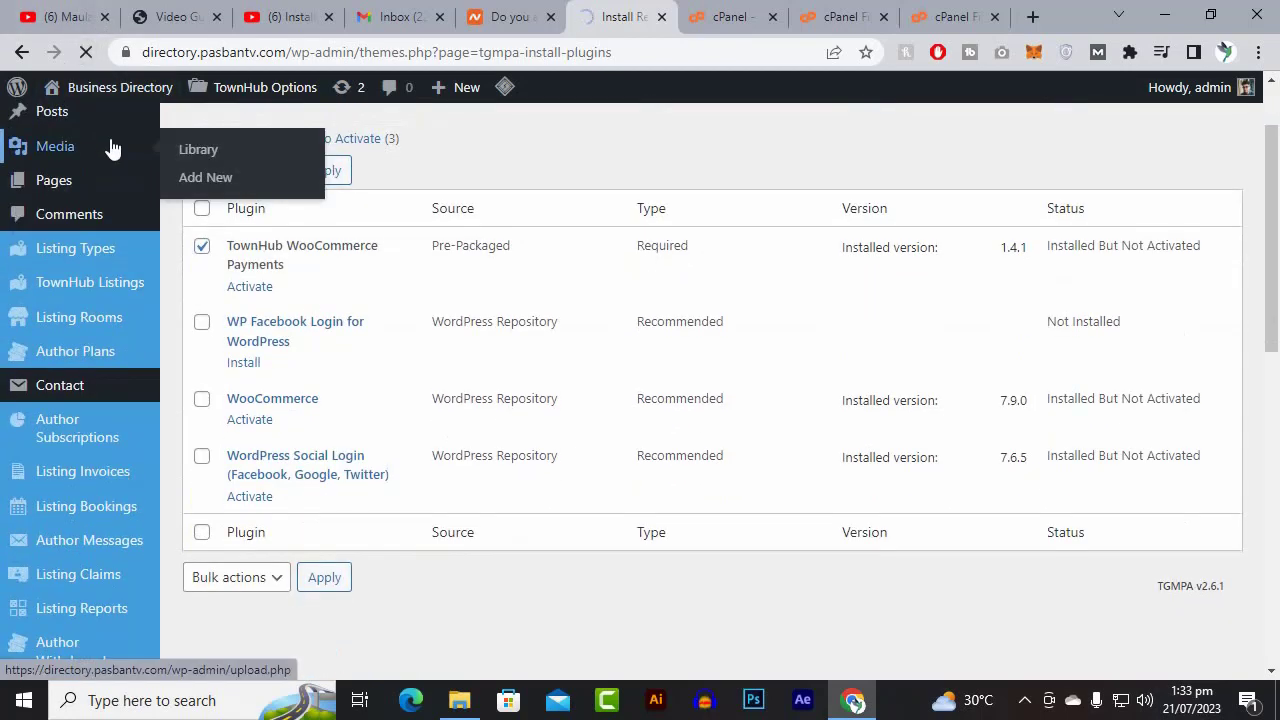
pyautogui.scroll(-2, 383, 366)
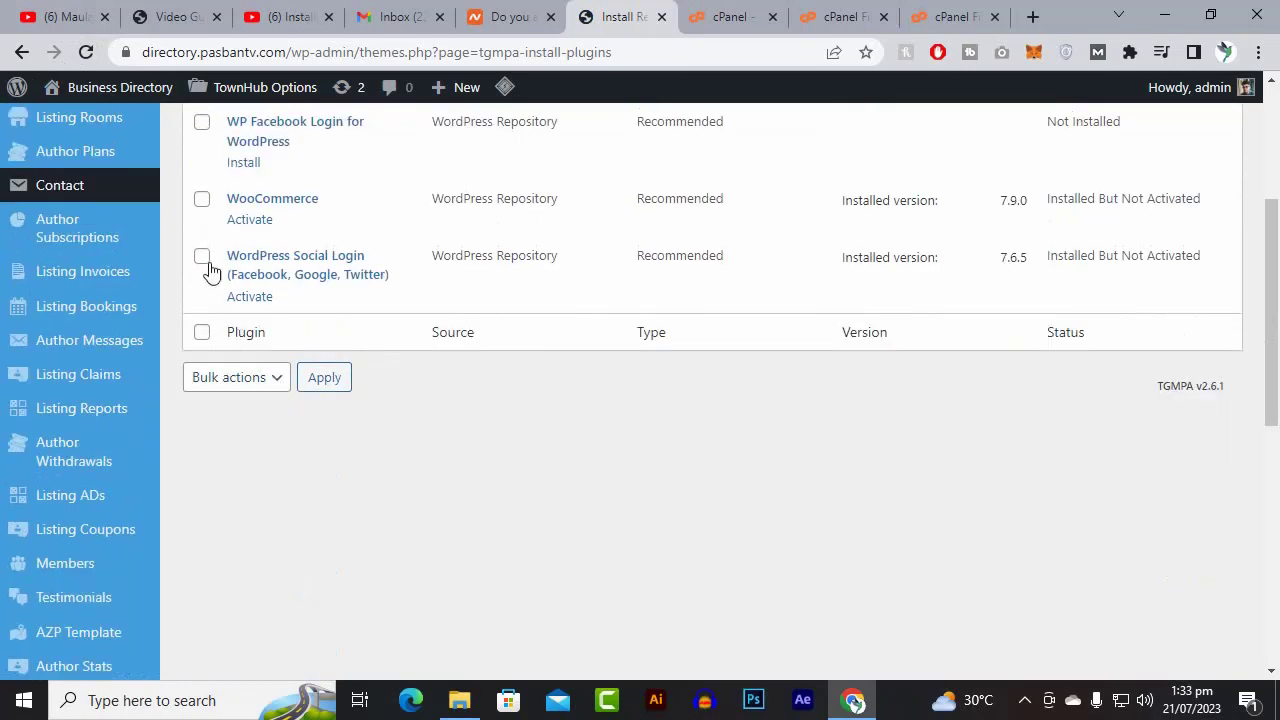
pyautogui.click(259, 297)
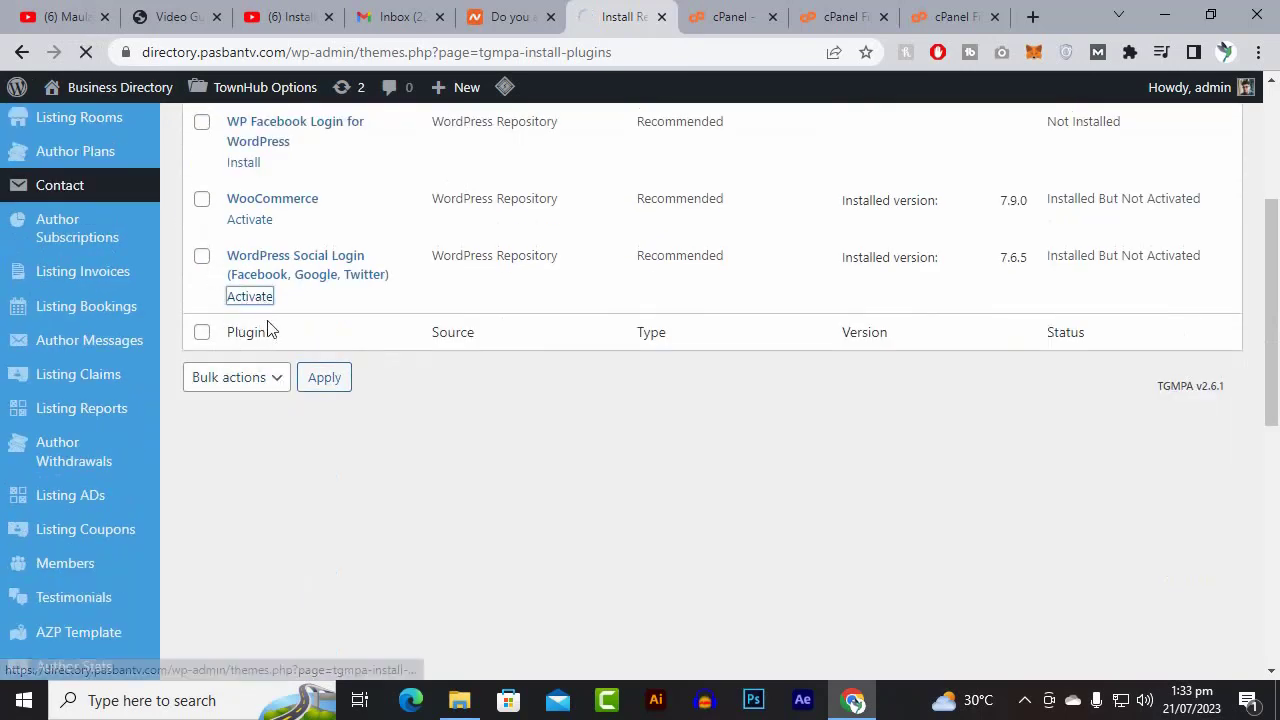
pyautogui.scroll(-2, 290, 420)
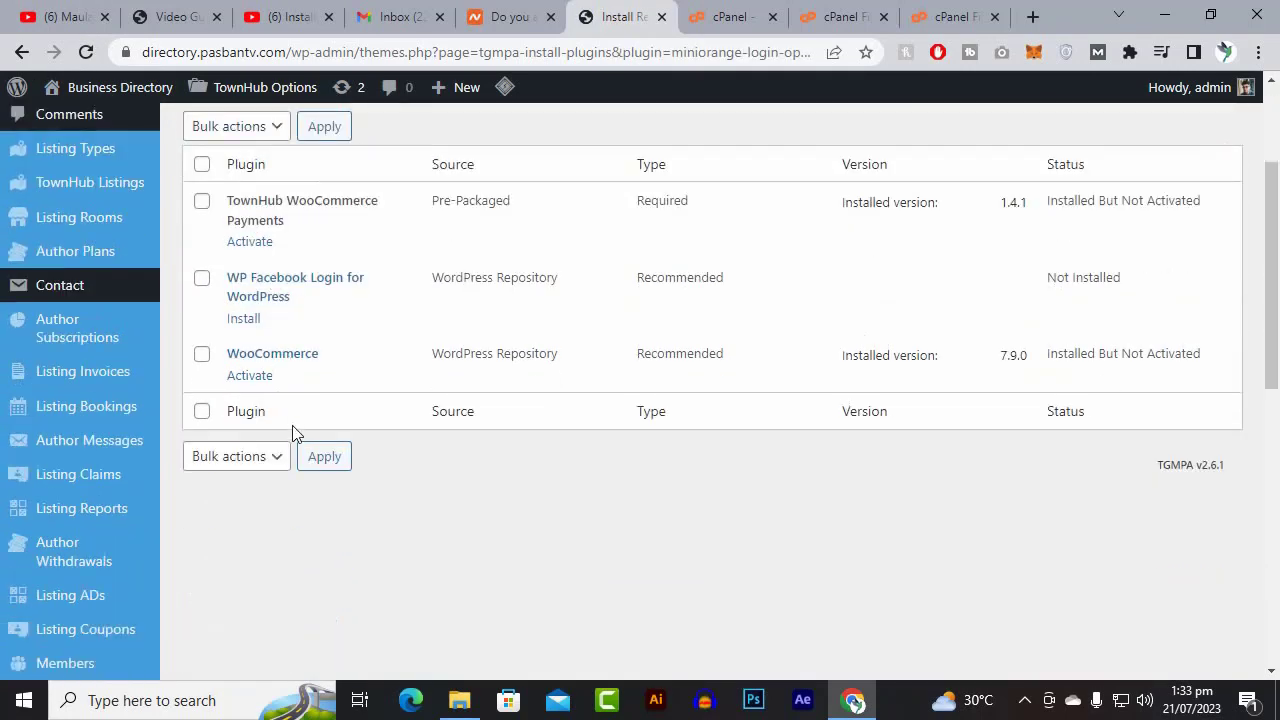
pyautogui.click(255, 378)
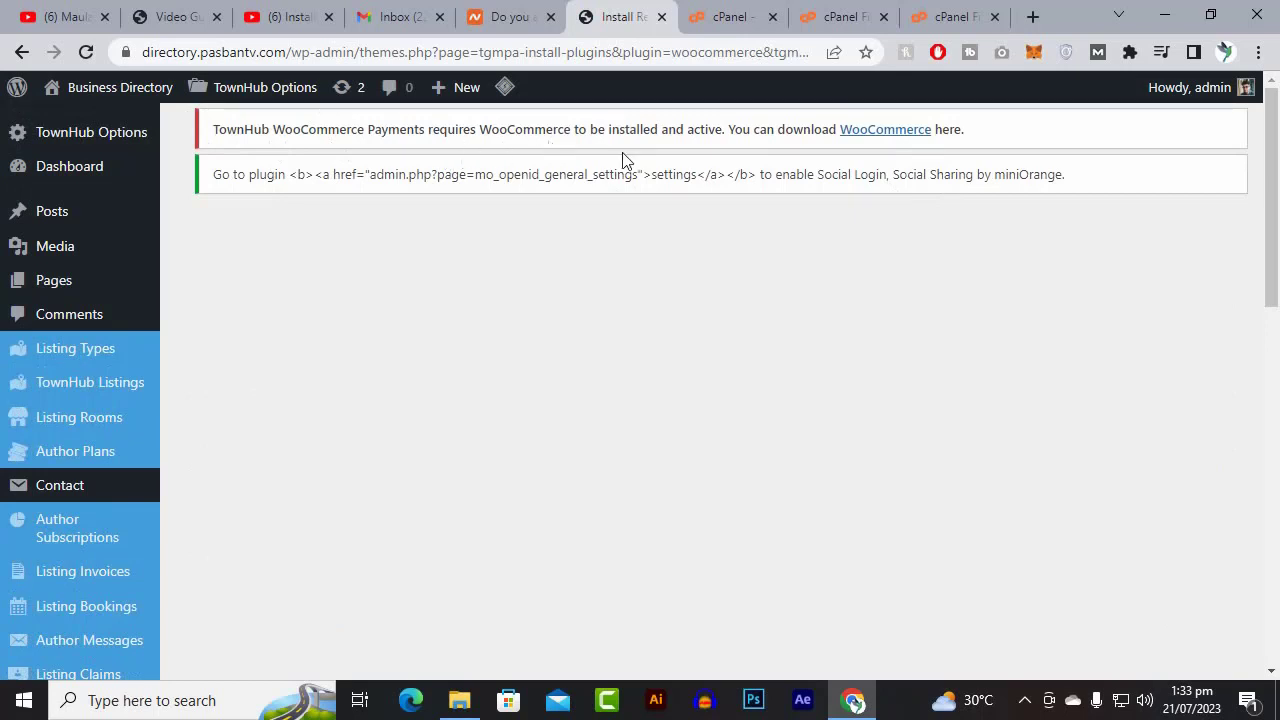
# Look over the WooCommerce website linked from the TownHub WooCommerce Payments notice and return to the required plugins list
pyautogui.click(883, 133)
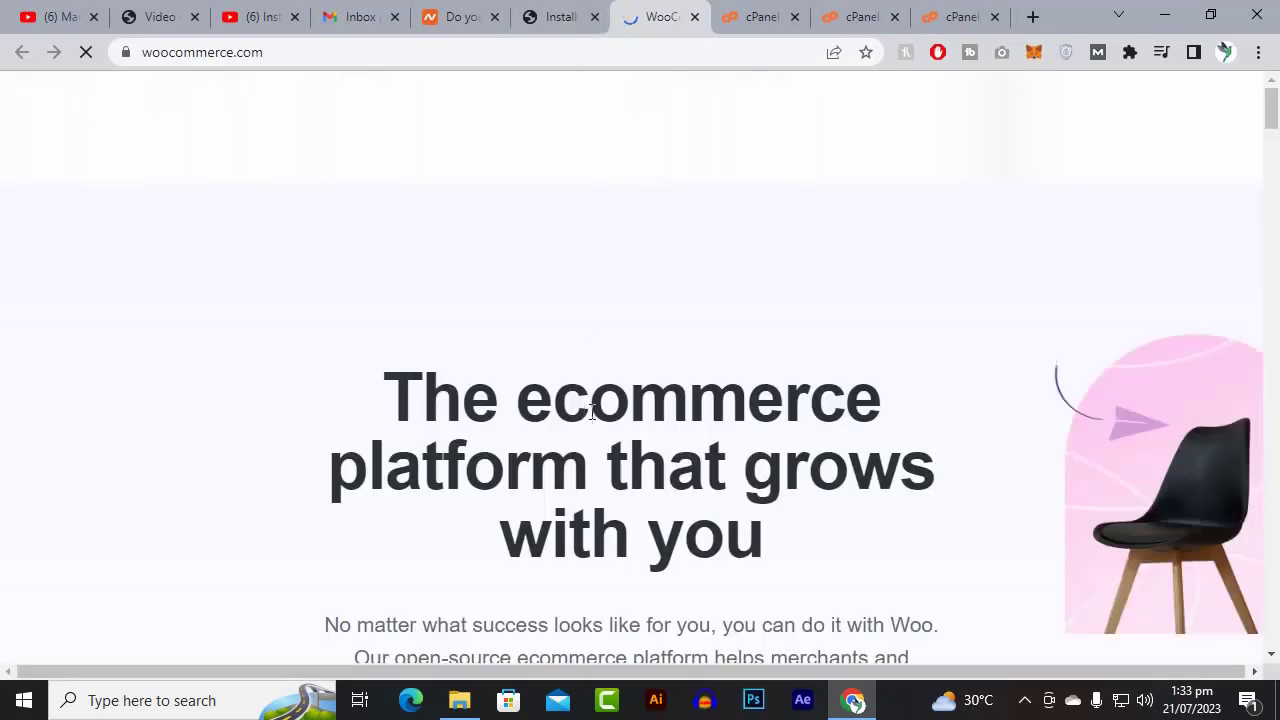
pyautogui.scroll(2, 600, 418)
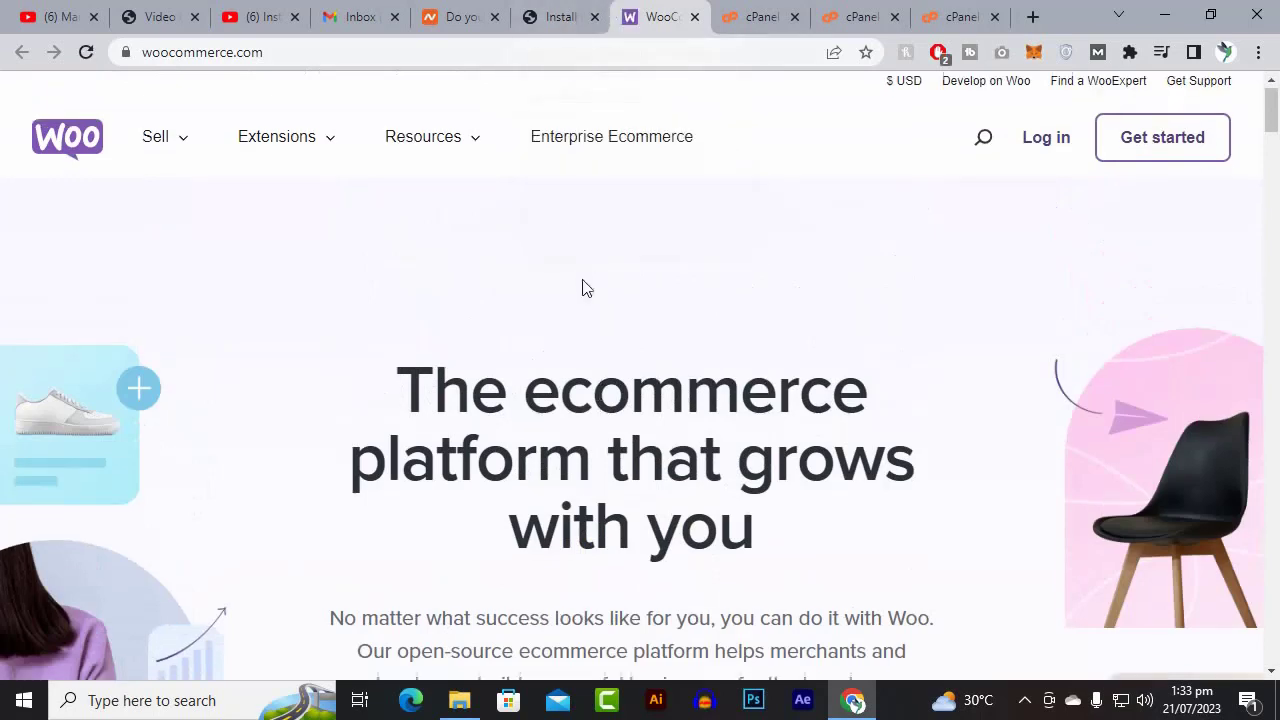
pyautogui.scroll(-10, 583, 286)
pyautogui.scroll(-4, 585, 287)
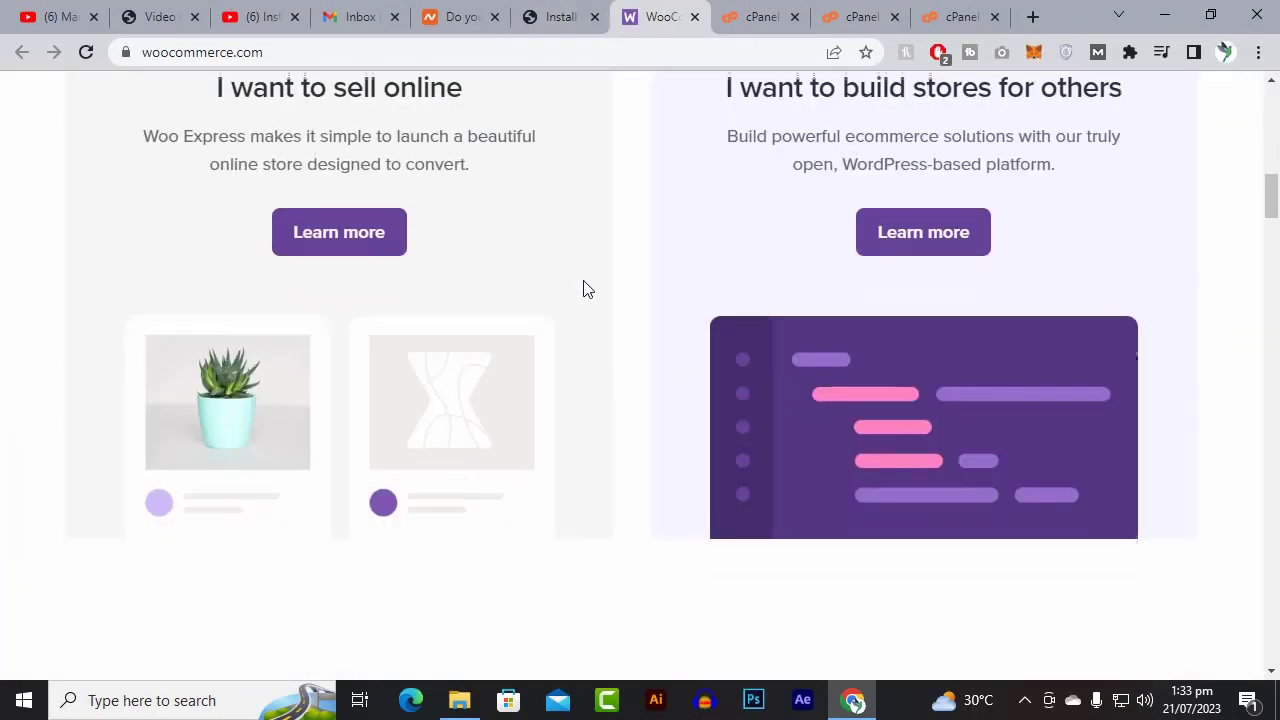
pyautogui.scroll(5, 588, 240)
pyautogui.click(591, 15)
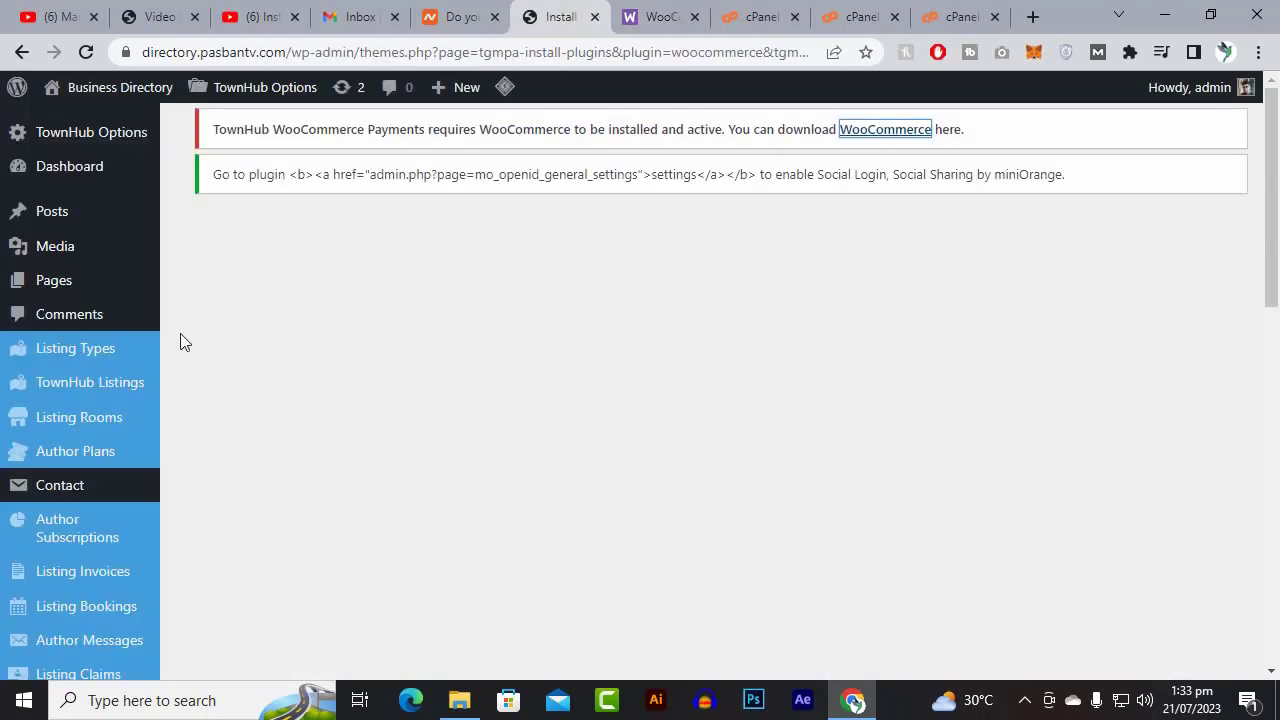
pyautogui.click(22, 52)
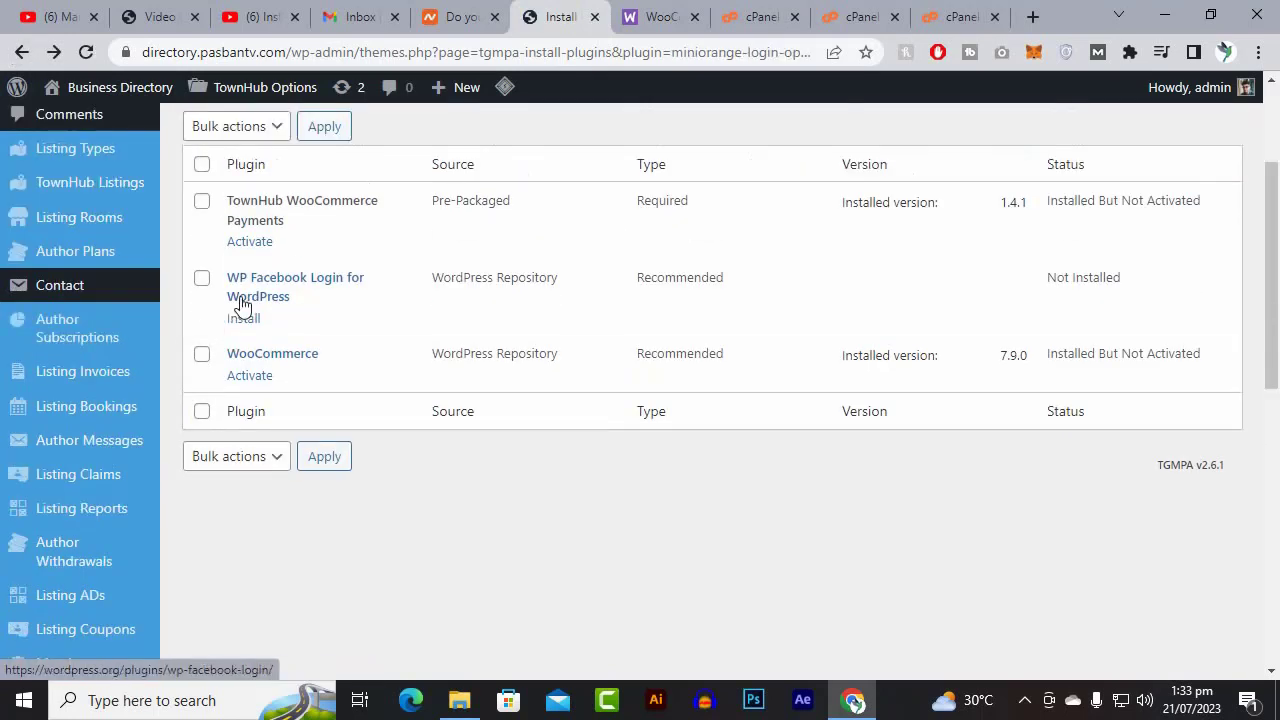
# Open the page for adding new plugins and search for "woocommerce"
pyautogui.scroll(-7, 30, 460)
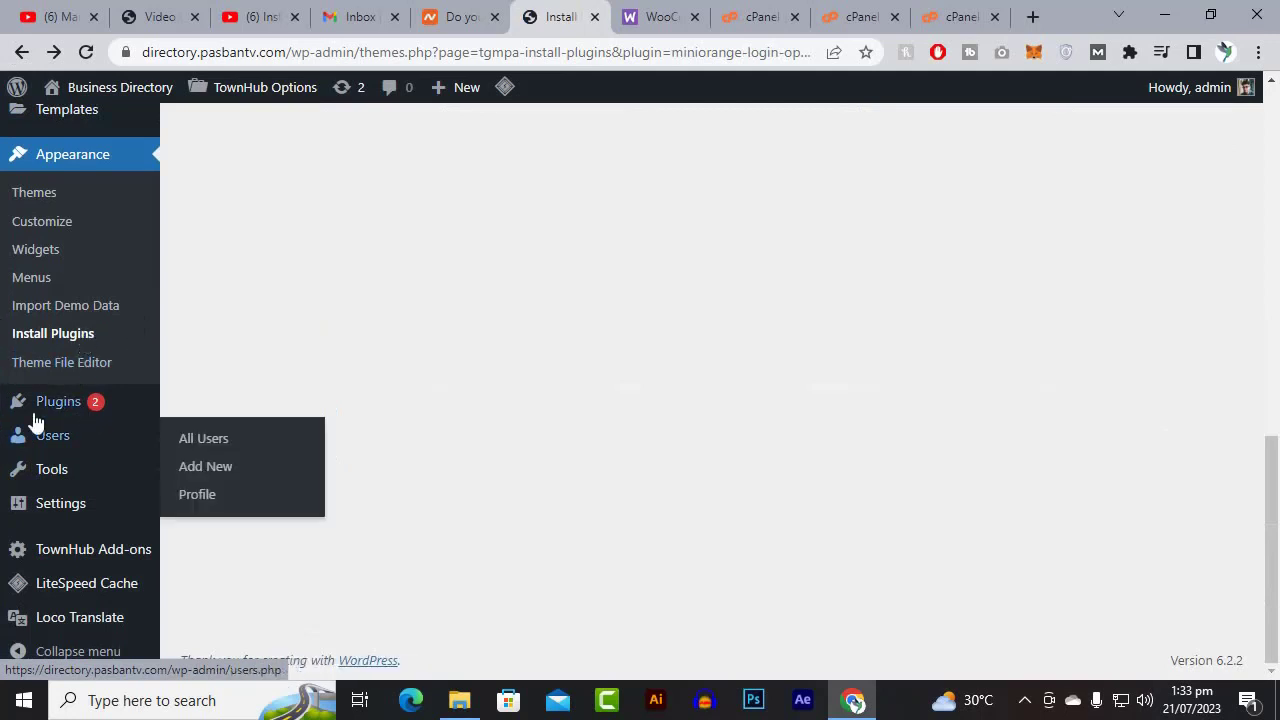
pyautogui.moveTo(78, 412)
pyautogui.click(188, 432)
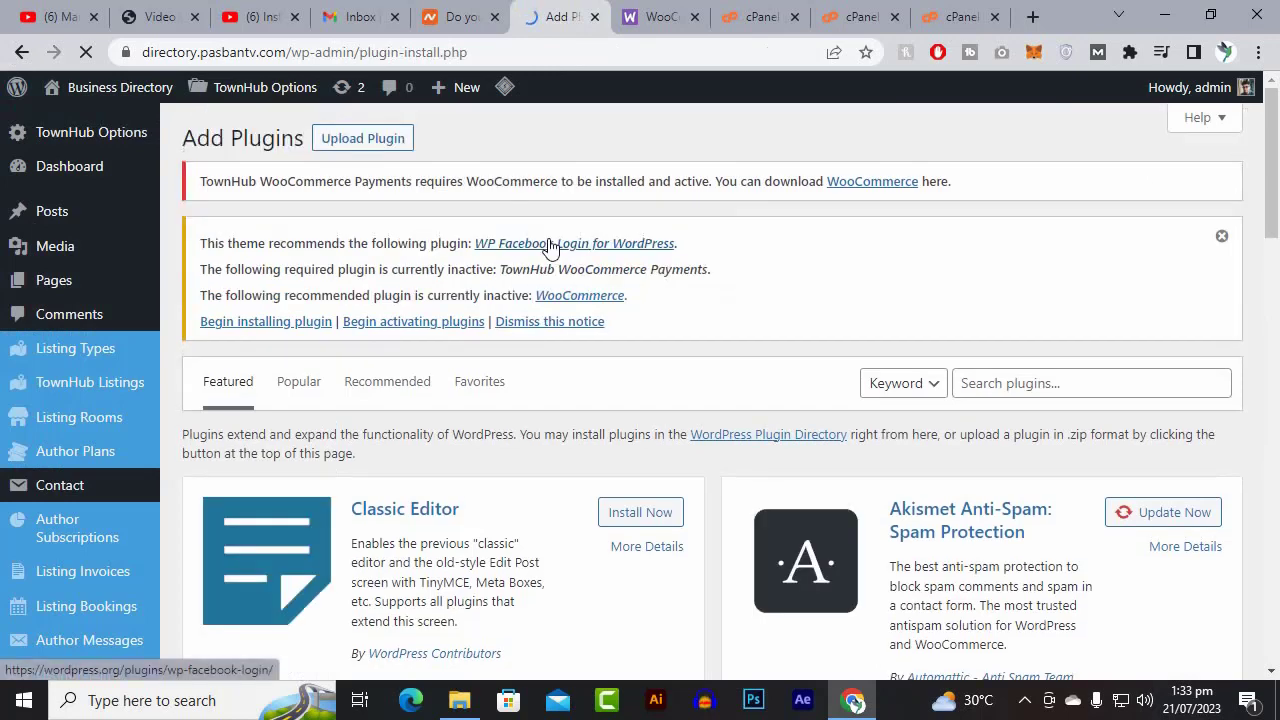
pyautogui.click(1018, 380)
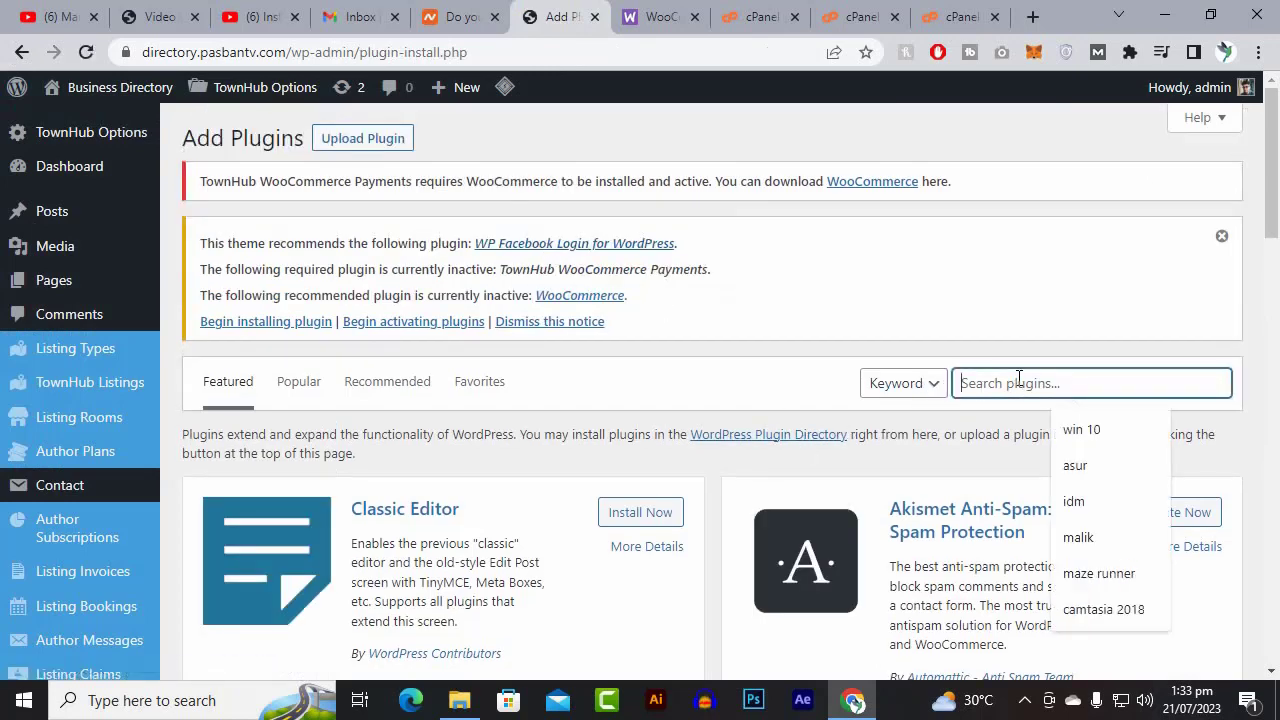
pyautogui.write('woo')
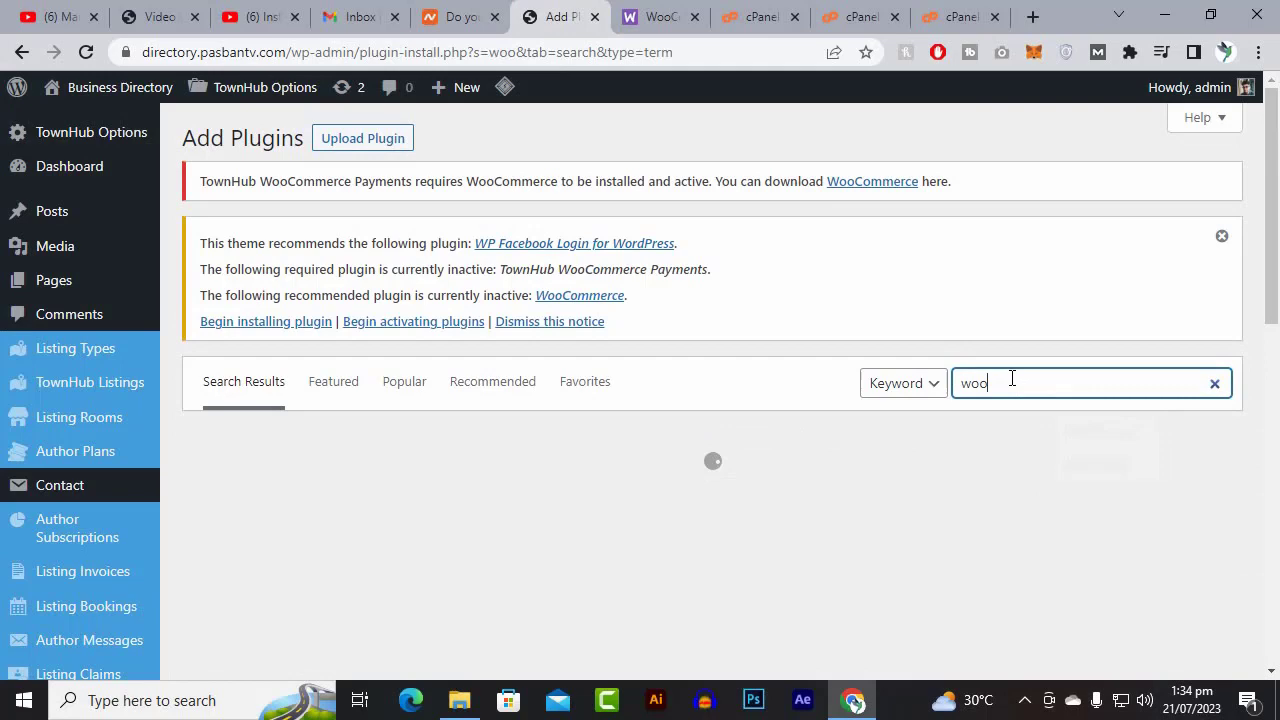
pyautogui.press('Down')
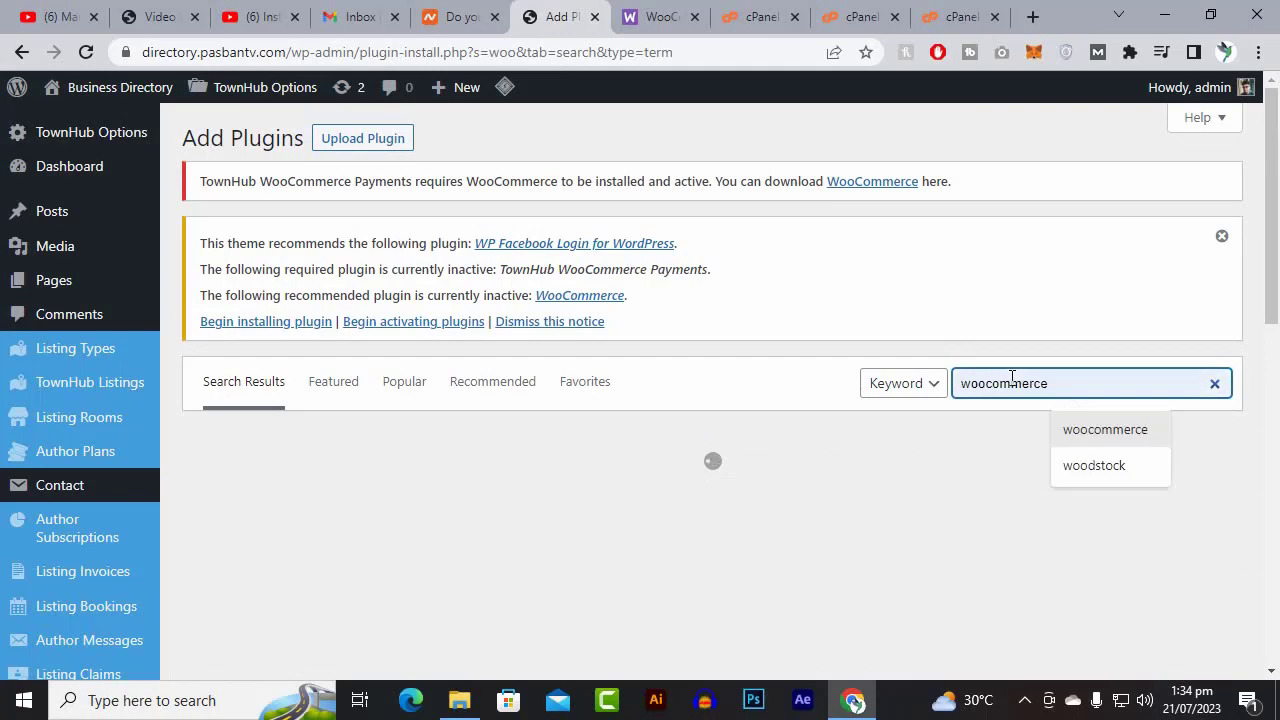
pyautogui.press('Return')
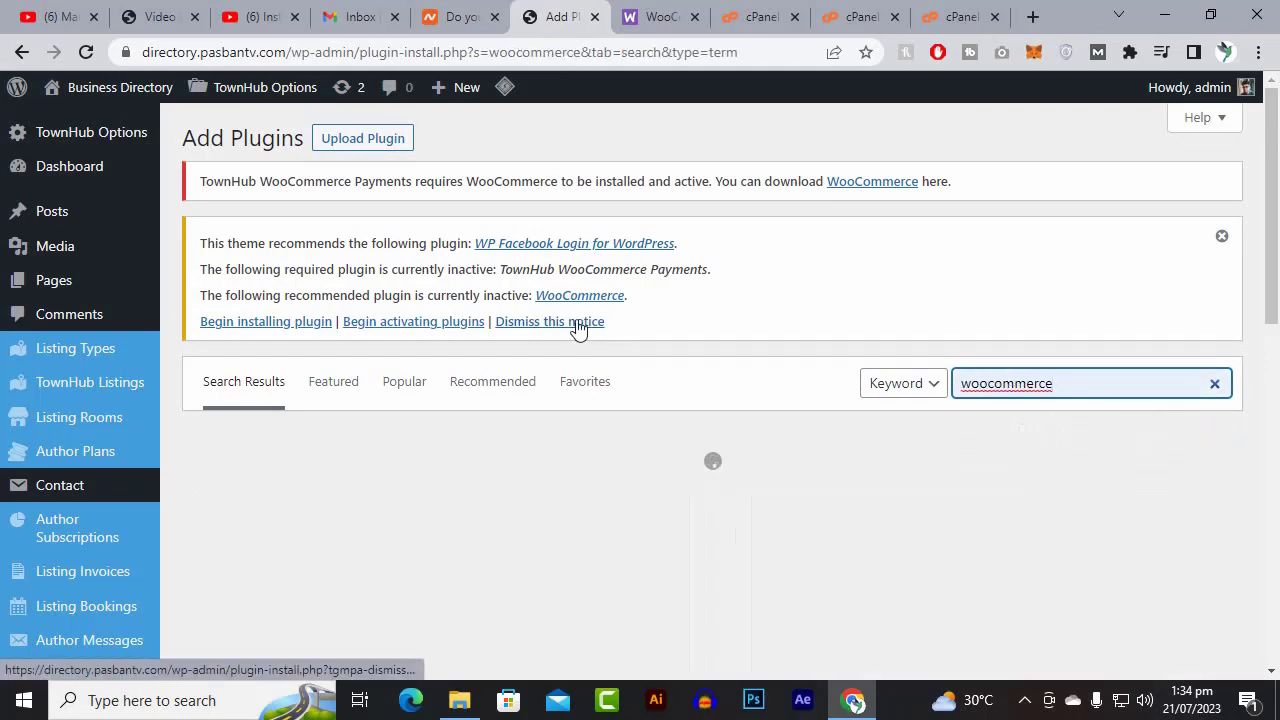
# Try to activate WooCommerce from the plugin search results and look over the plugins page that opens
pyautogui.scroll(-1, 690, 371)
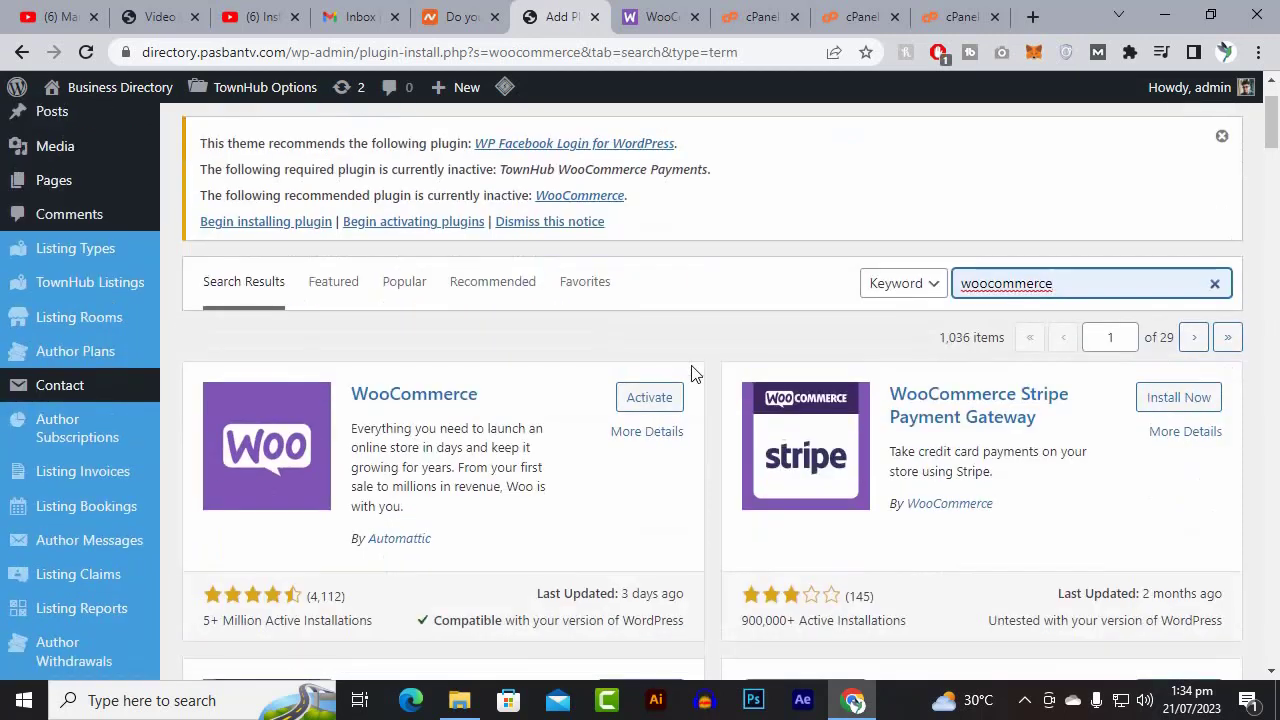
pyautogui.scroll(-1, 486, 403)
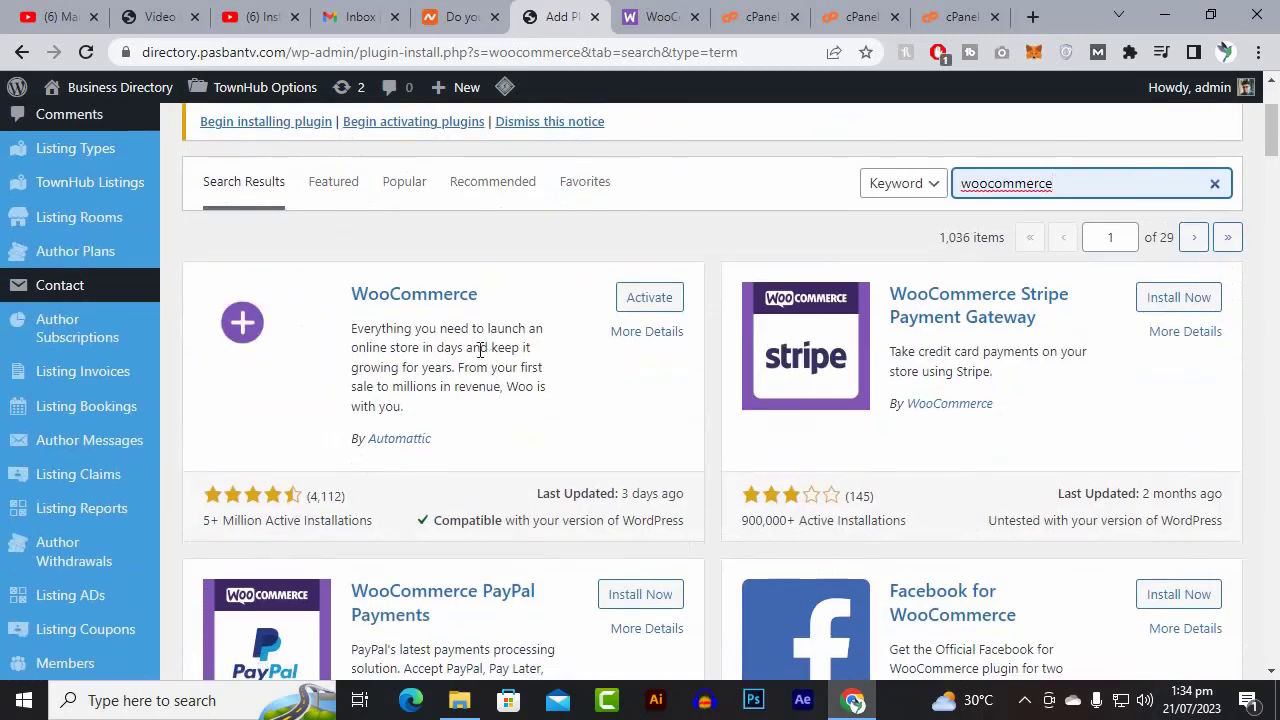
pyautogui.click(651, 298)
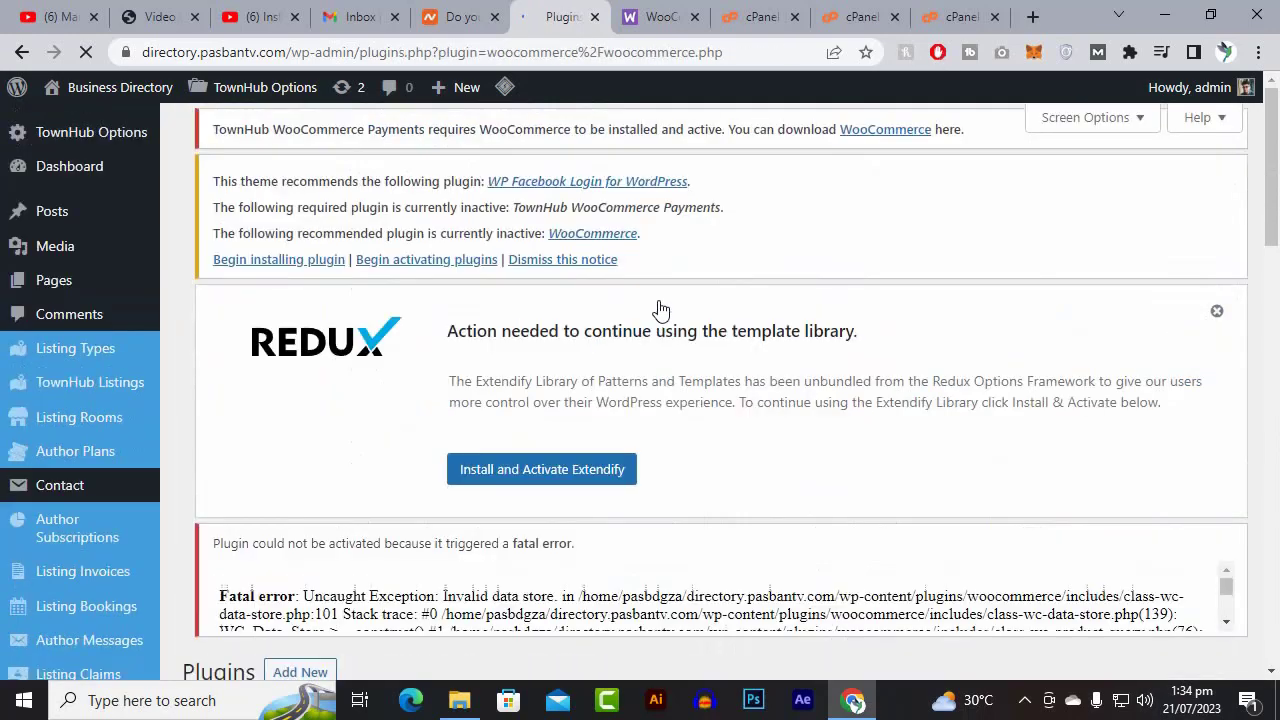
pyautogui.scroll(-3, 630, 371)
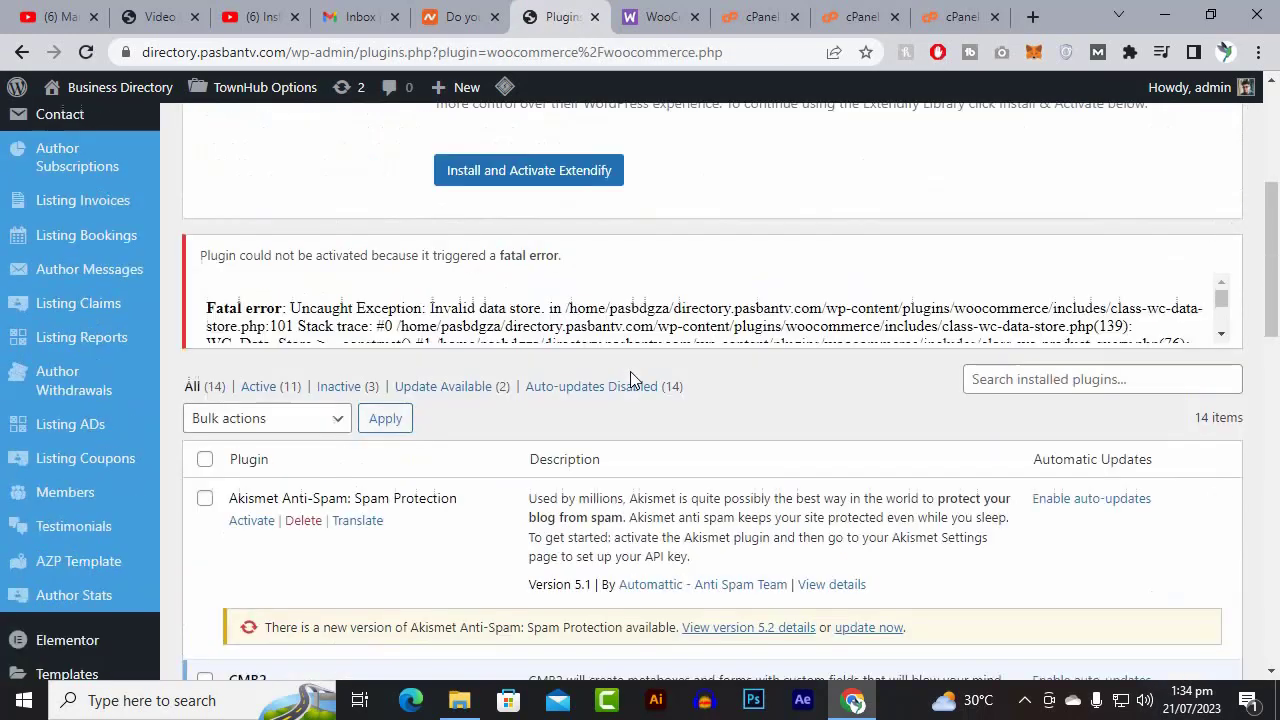
pyautogui.scroll(-5, 630, 371)
pyautogui.scroll(8, 630, 371)
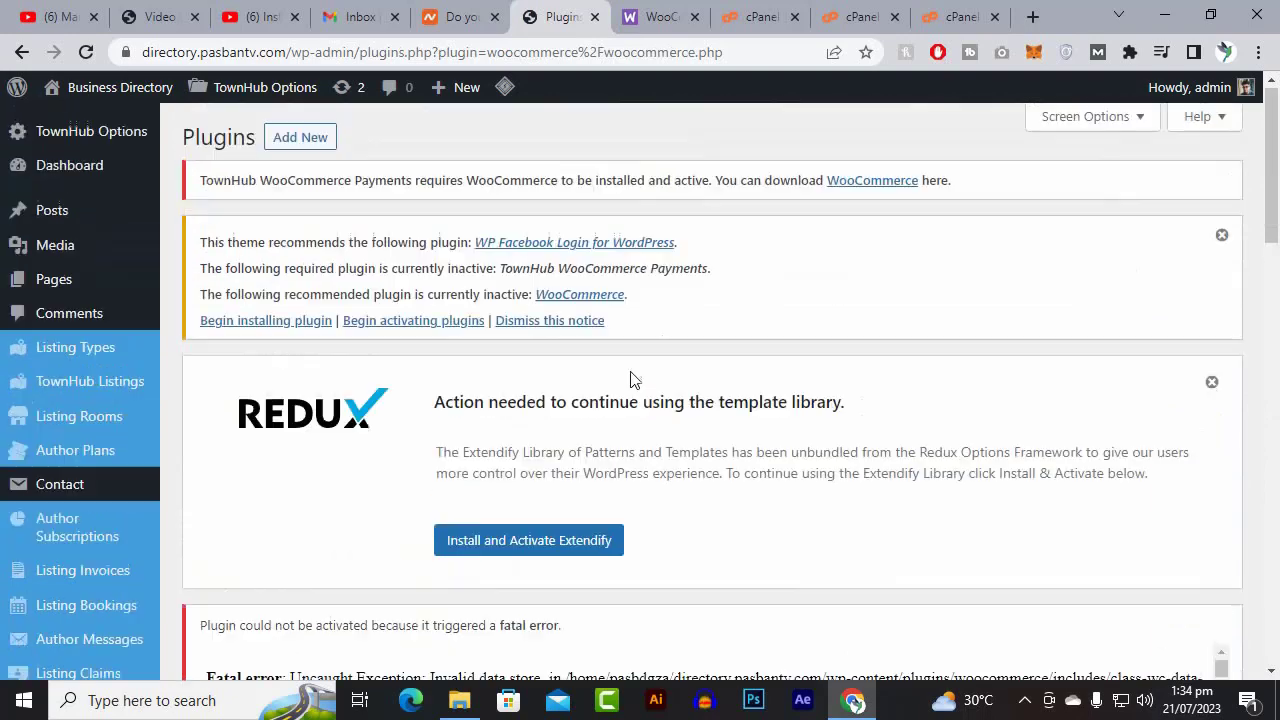
# Reopen the installed plugins list and examine which plugins are active, including WooCommerce and the TownHub plugins
pyautogui.moveTo(138, 425)
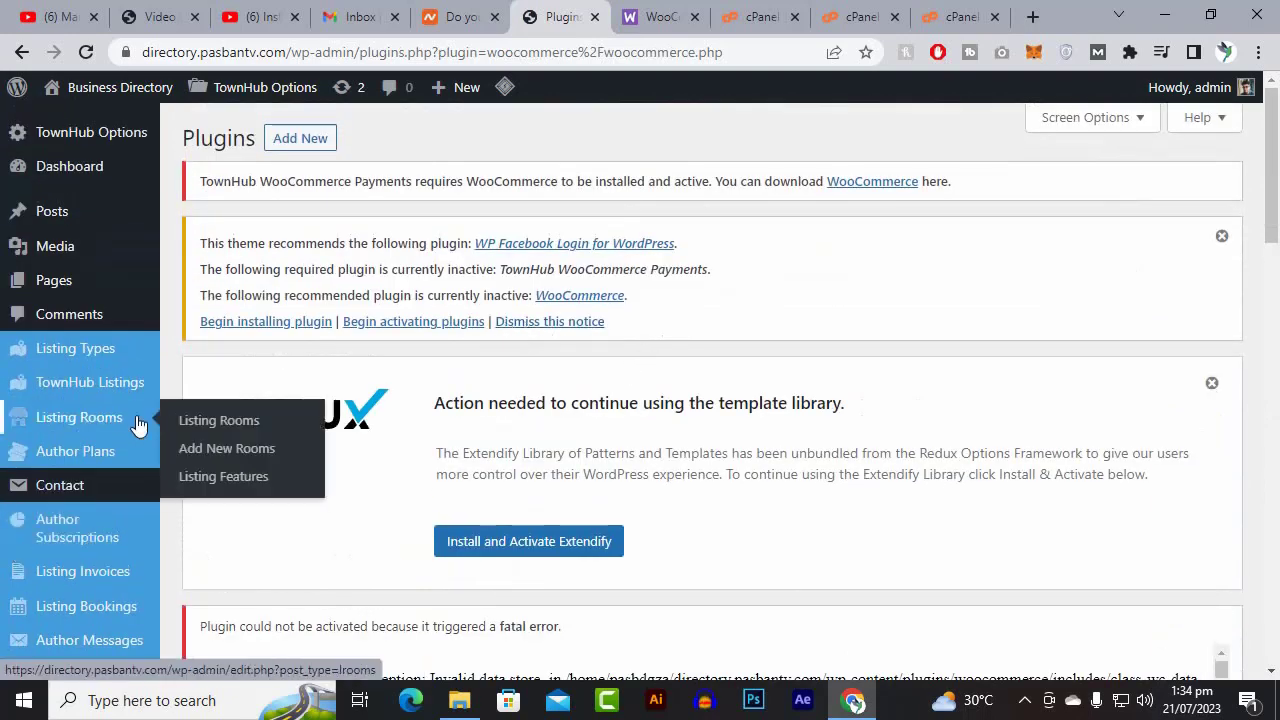
pyautogui.scroll(-5, 100, 450)
pyautogui.scroll(-3, 90, 527)
pyautogui.moveTo(90, 527)
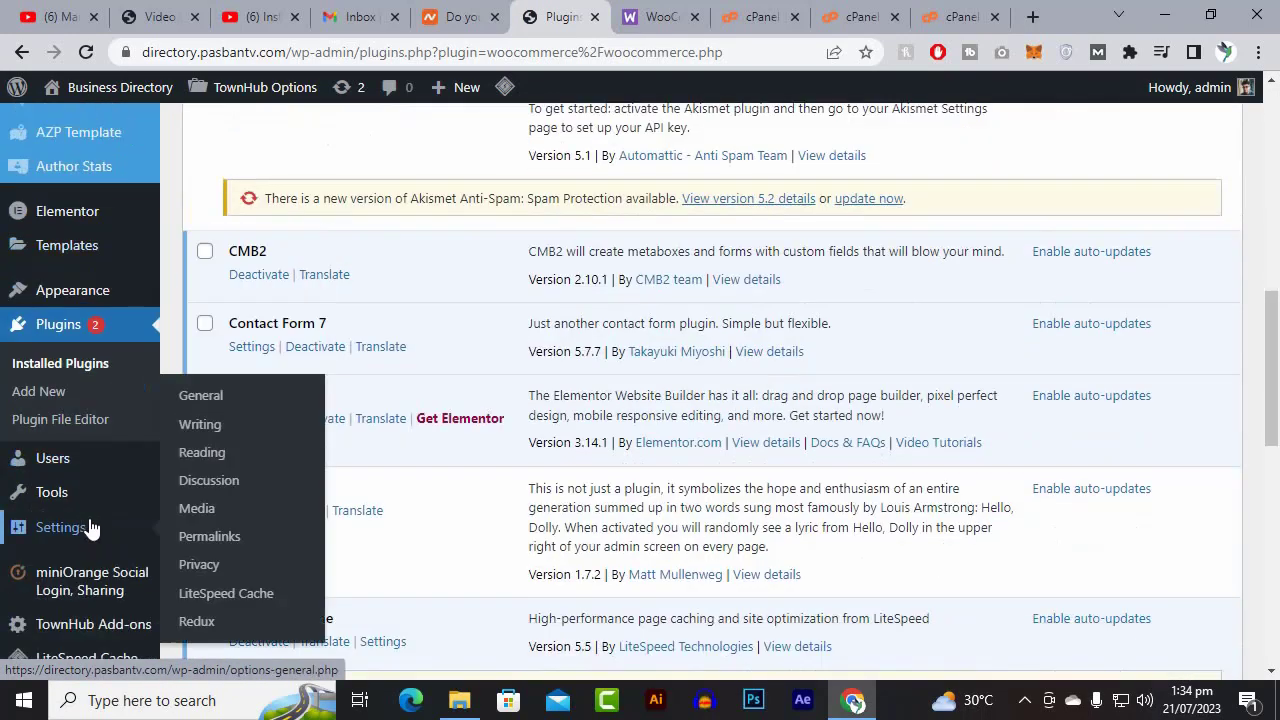
pyautogui.click(64, 364)
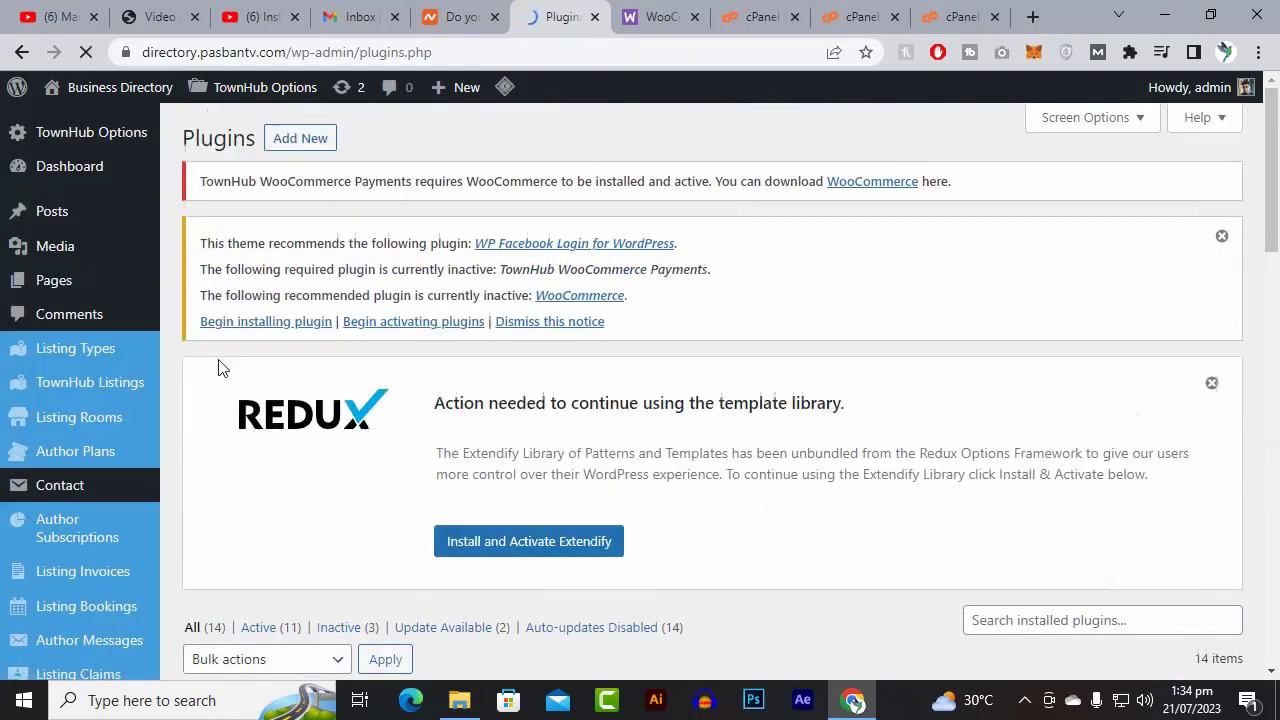
pyautogui.scroll(-6, 222, 370)
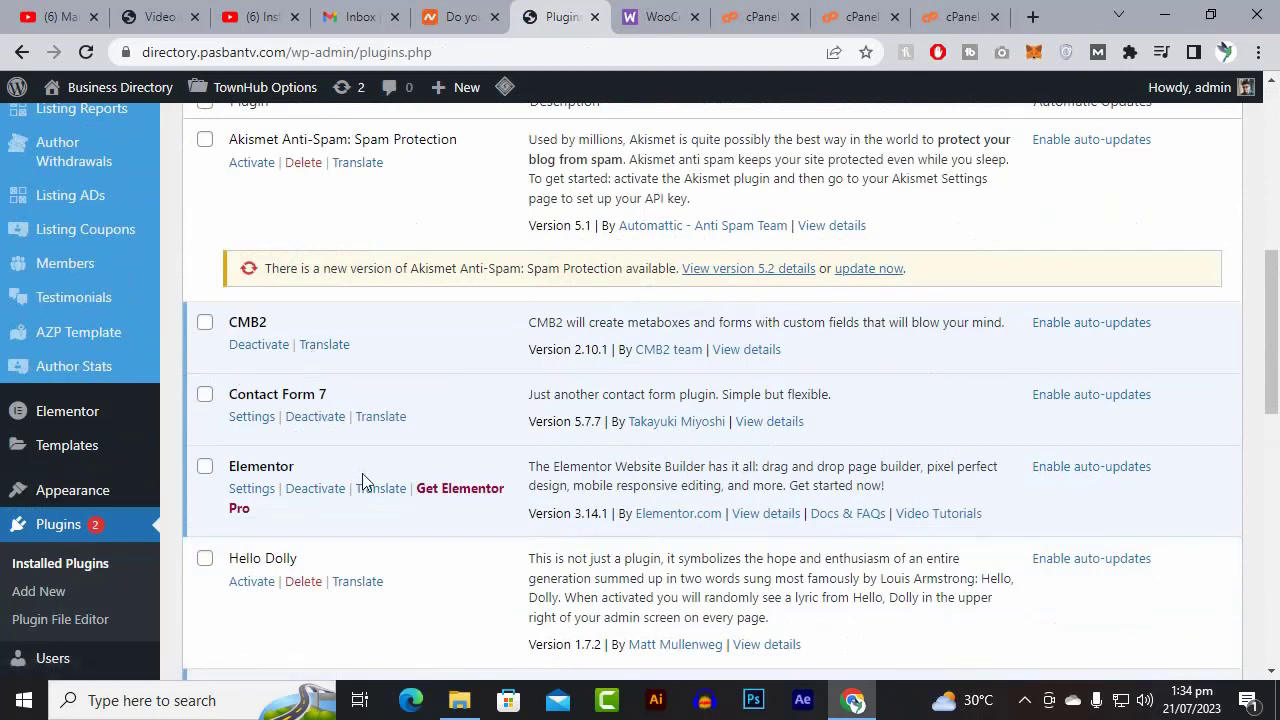
pyautogui.scroll(3, 309, 440)
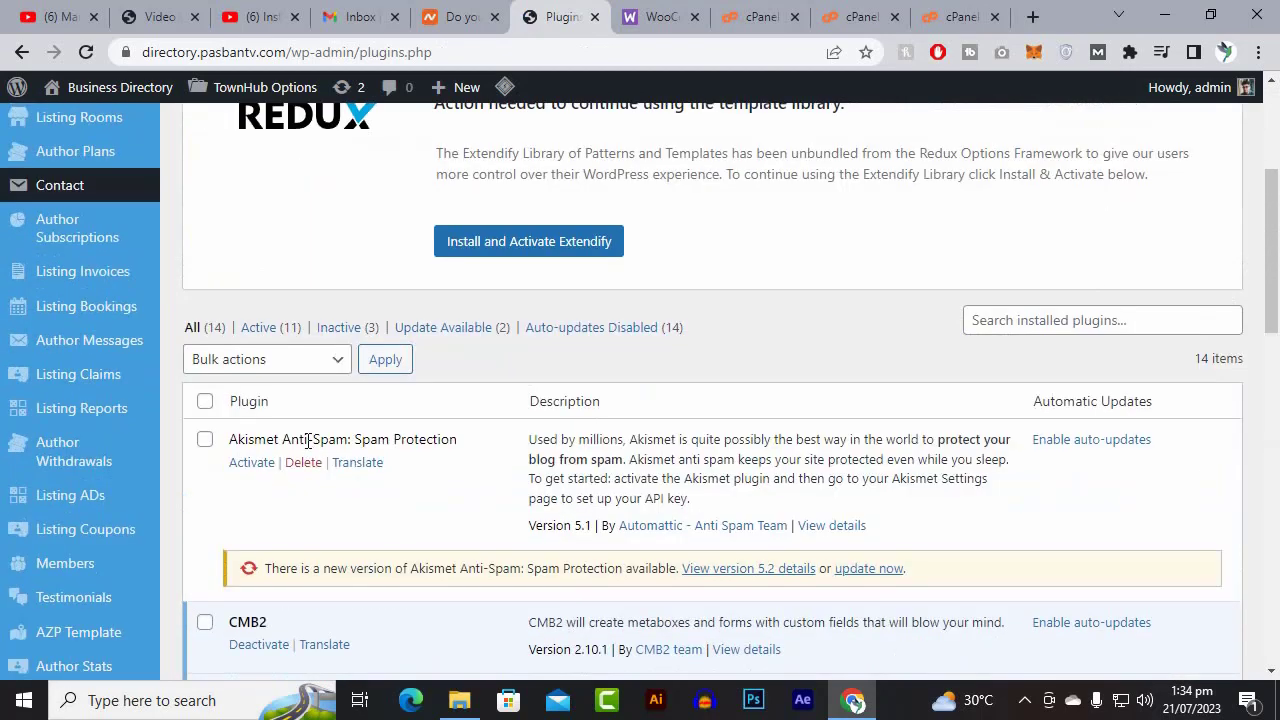
pyautogui.scroll(-4, 309, 440)
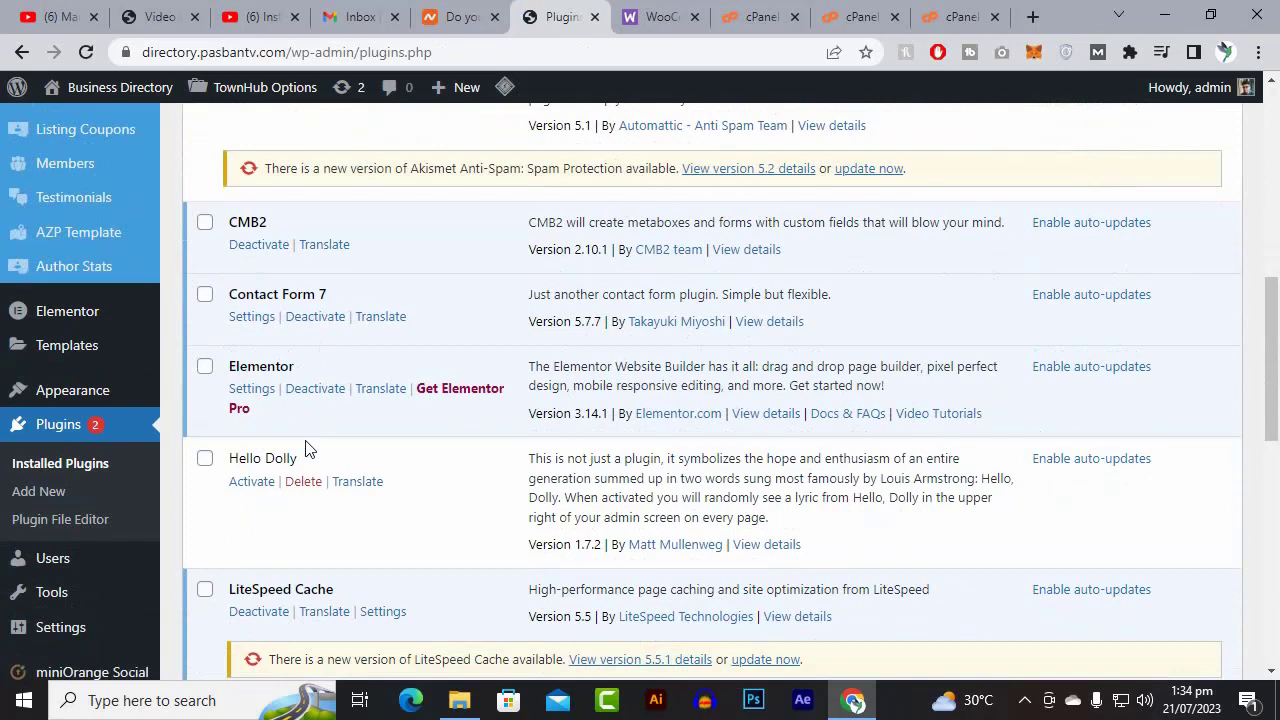
pyautogui.scroll(-4, 309, 448)
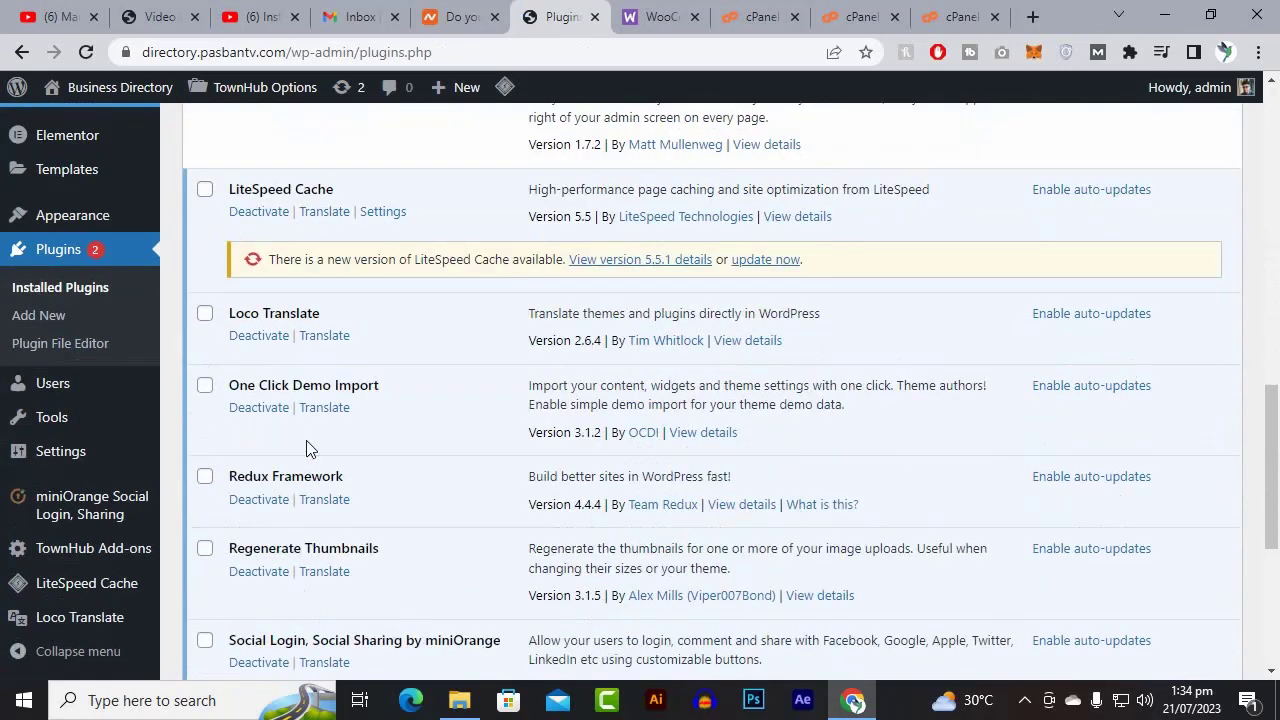
pyautogui.scroll(-4, 309, 448)
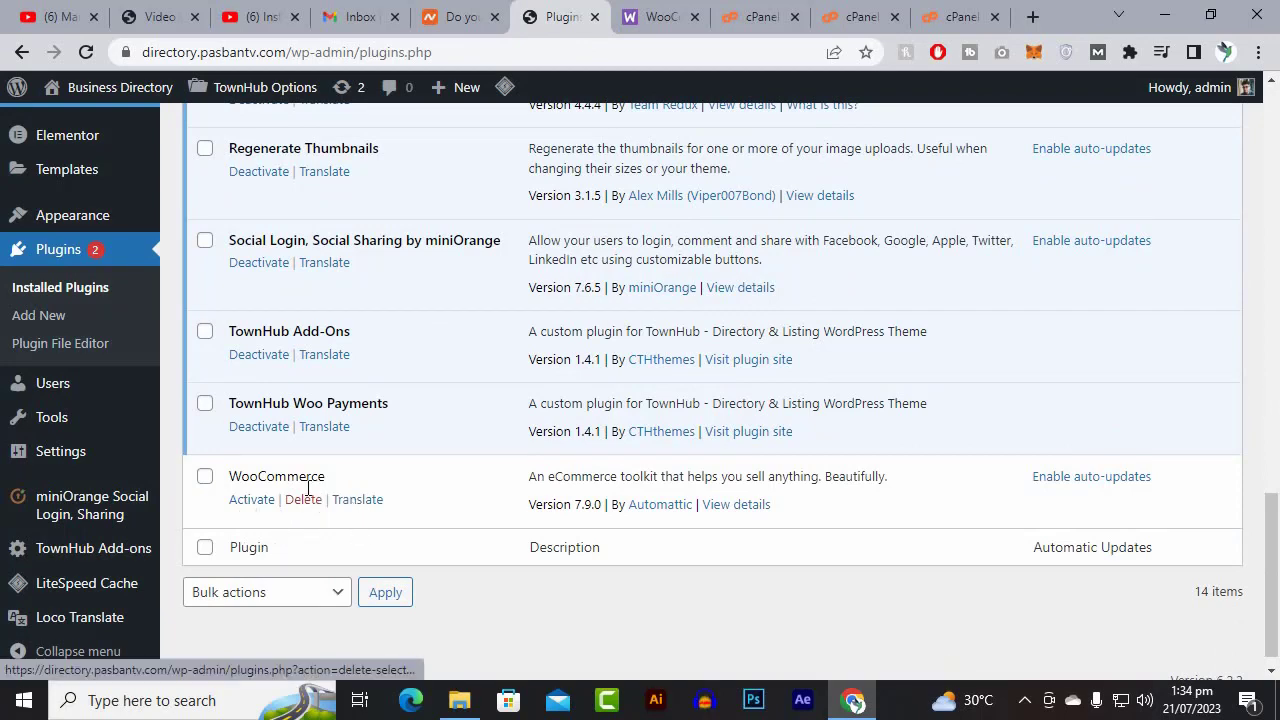
pyautogui.scroll(1, 280, 488)
pyautogui.scroll(3, 277, 483)
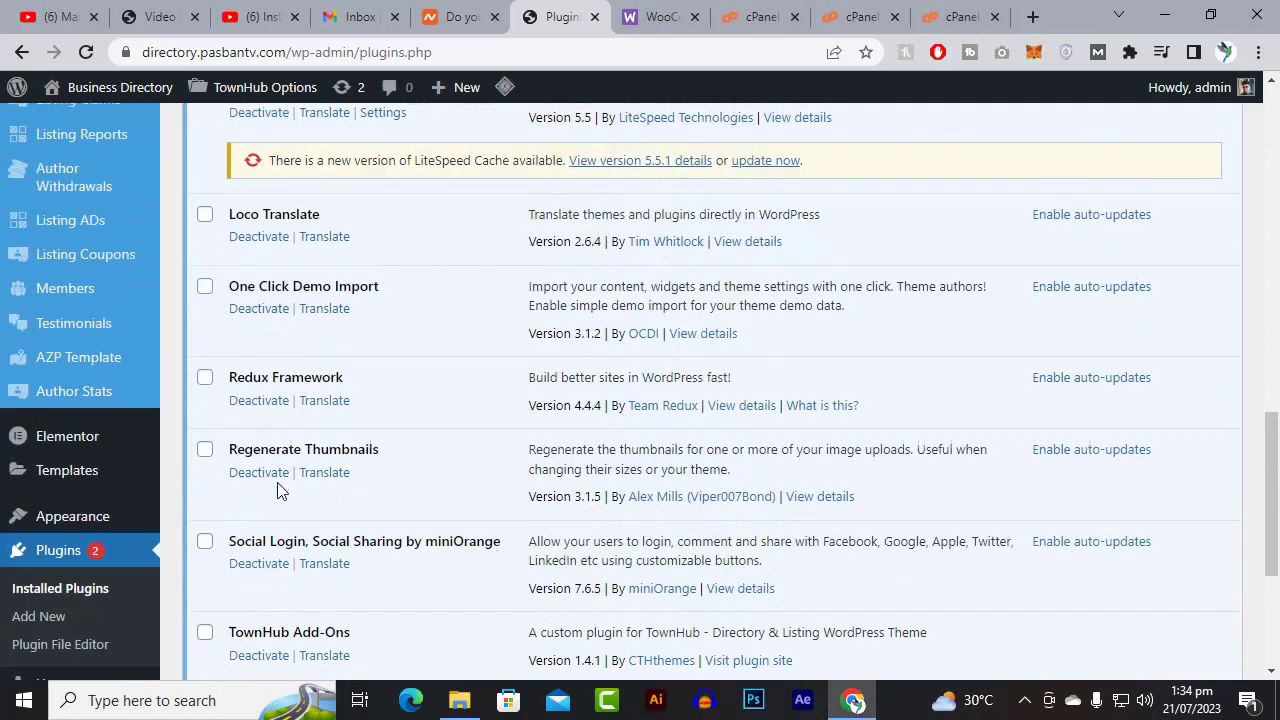
# Delete the inactive WooCommerce plugin and its data from the installed plugins list
pyautogui.scroll(1, 280, 483)
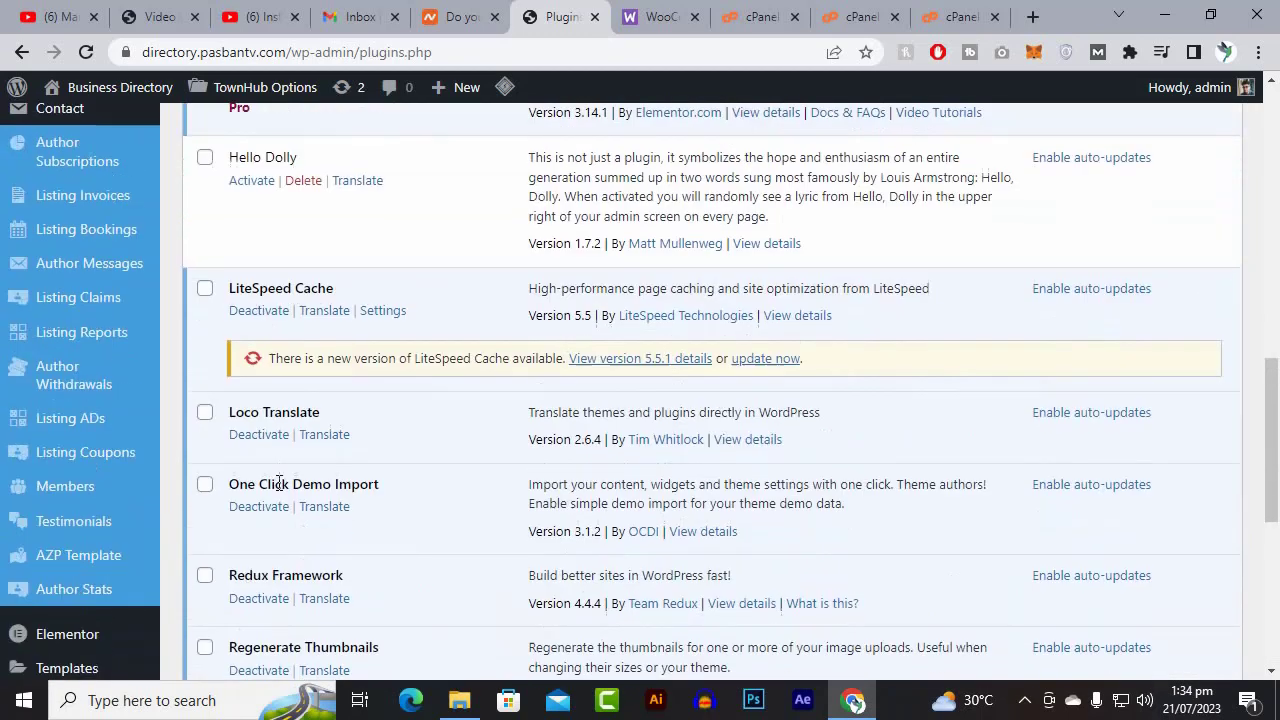
pyautogui.scroll(-6, 240, 486)
pyautogui.click(301, 483)
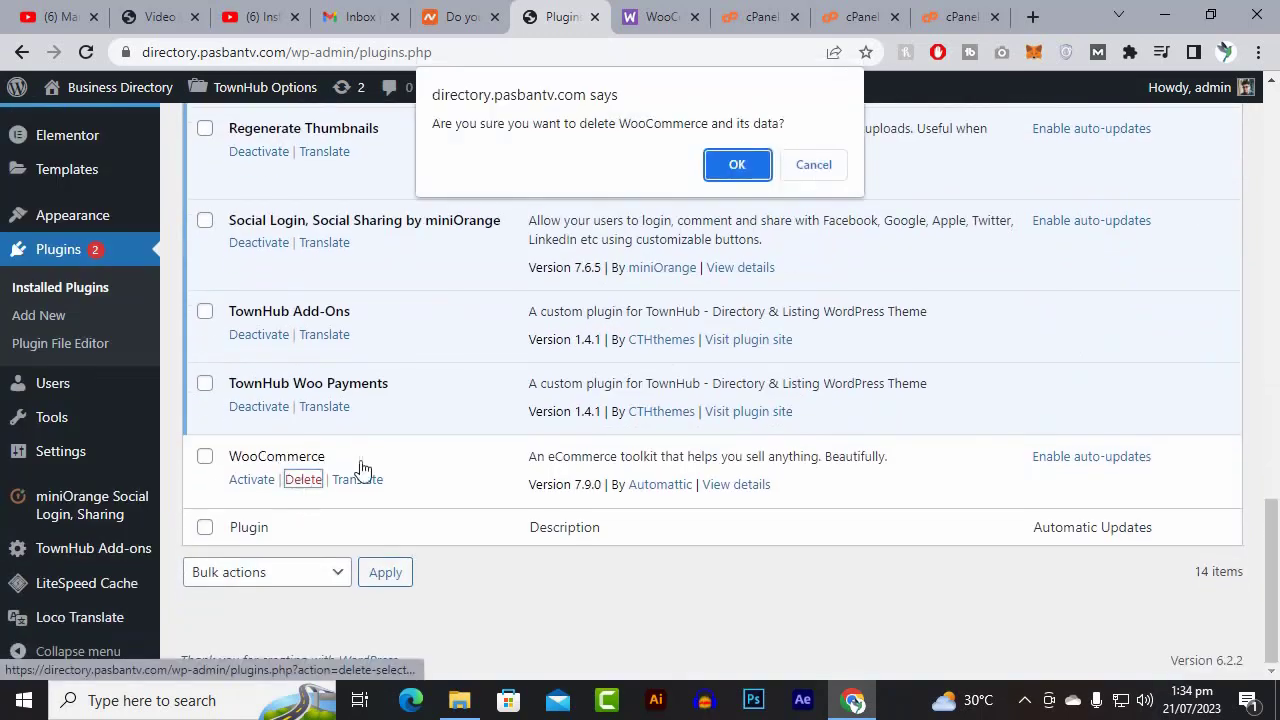
pyautogui.click(728, 164)
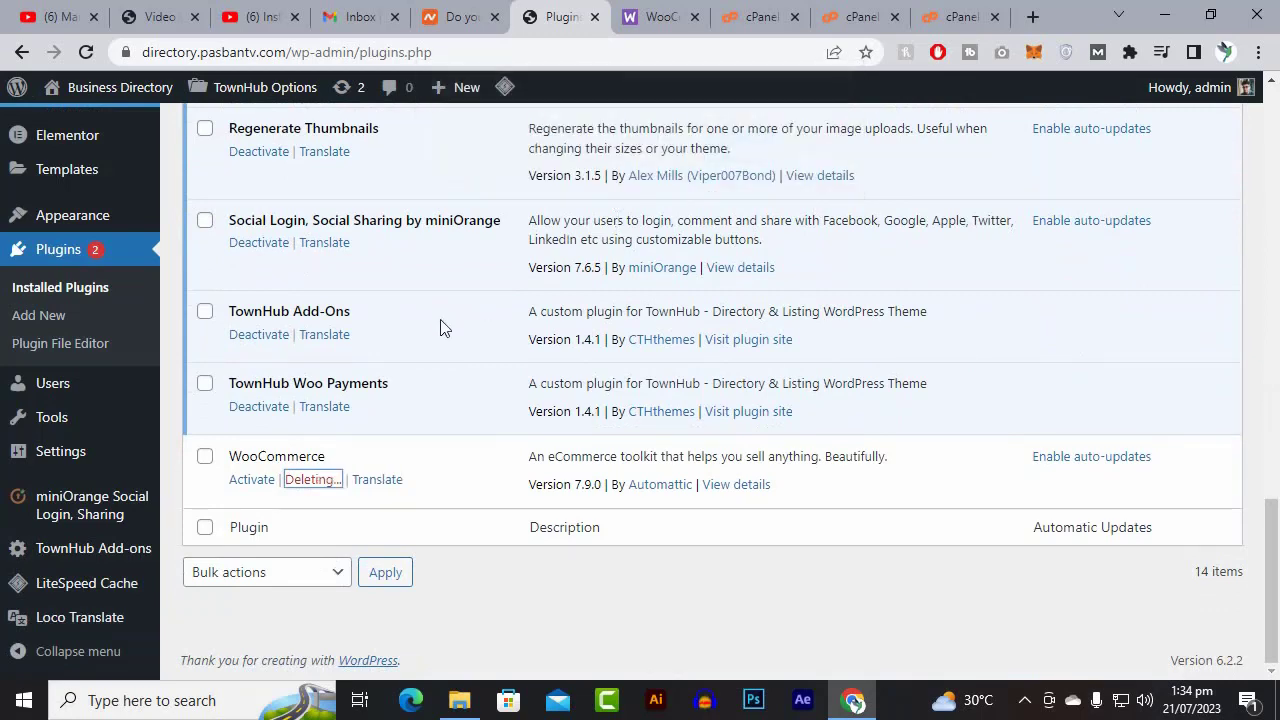
pyautogui.scroll(4, 389, 380)
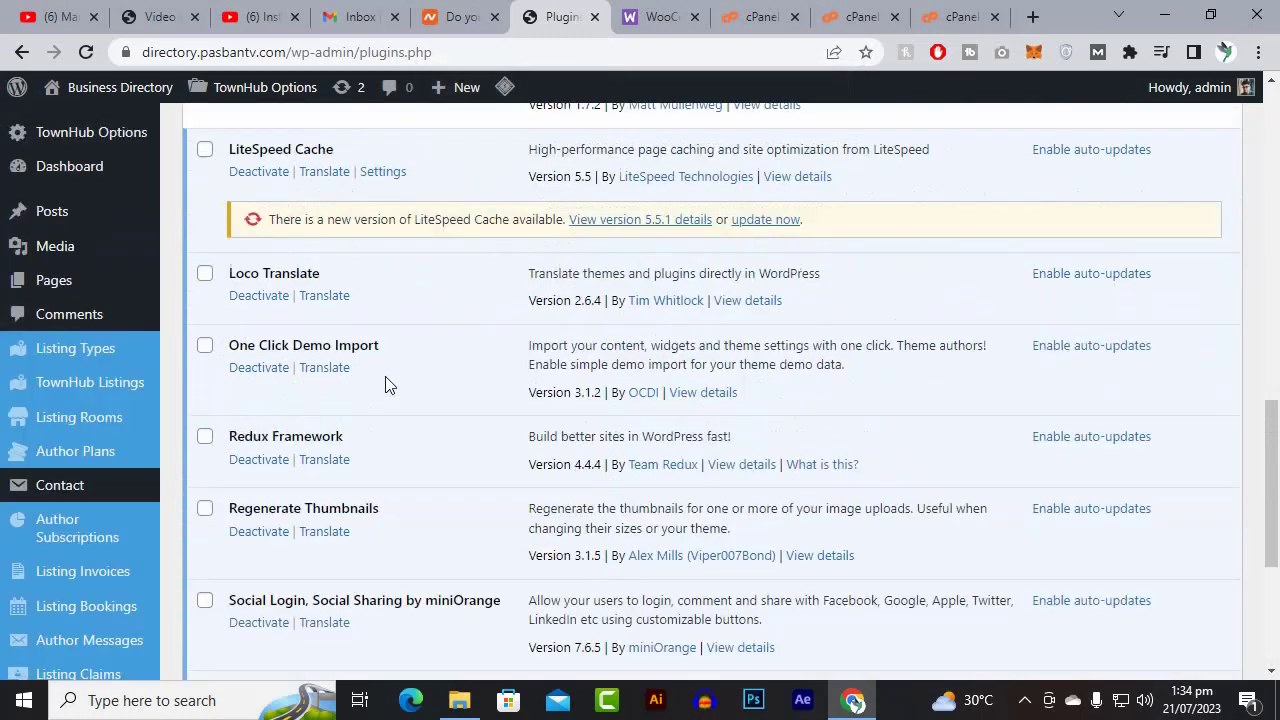
# Open the page for adding new plugins and search for "woo"
pyautogui.moveTo(115, 388)
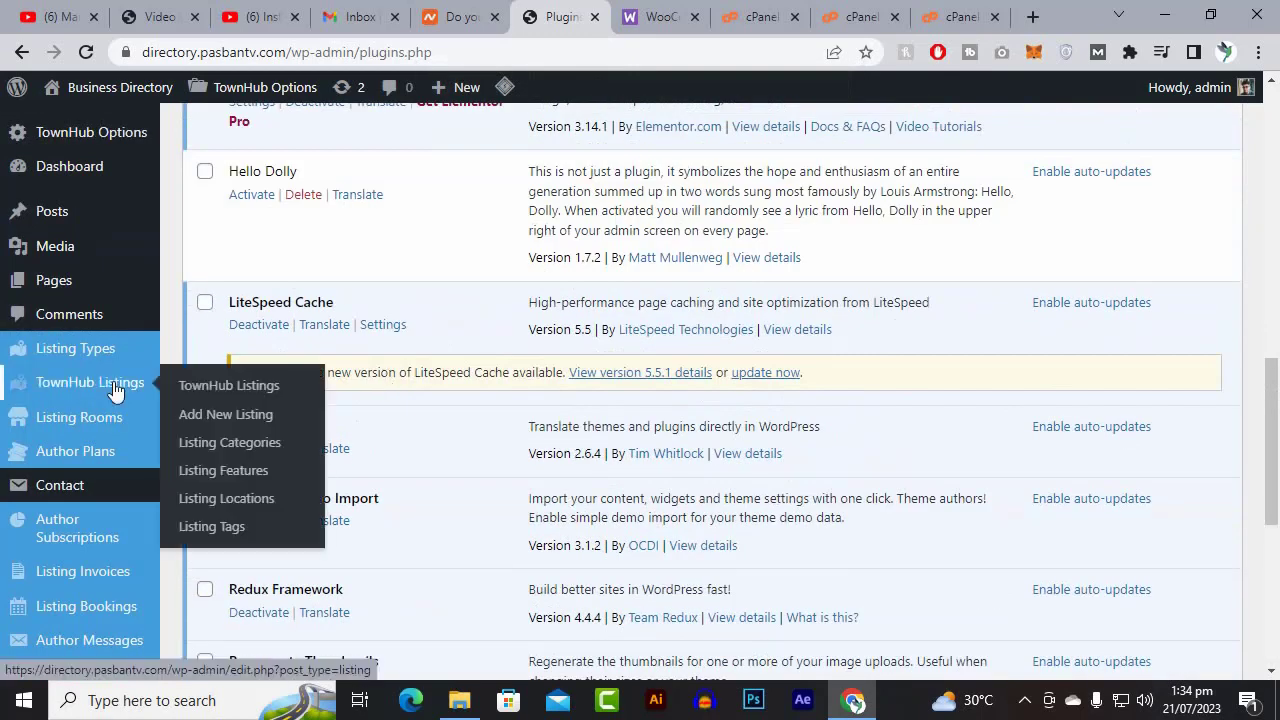
pyautogui.scroll(-6, 115, 388)
pyautogui.scroll(-1, 115, 388)
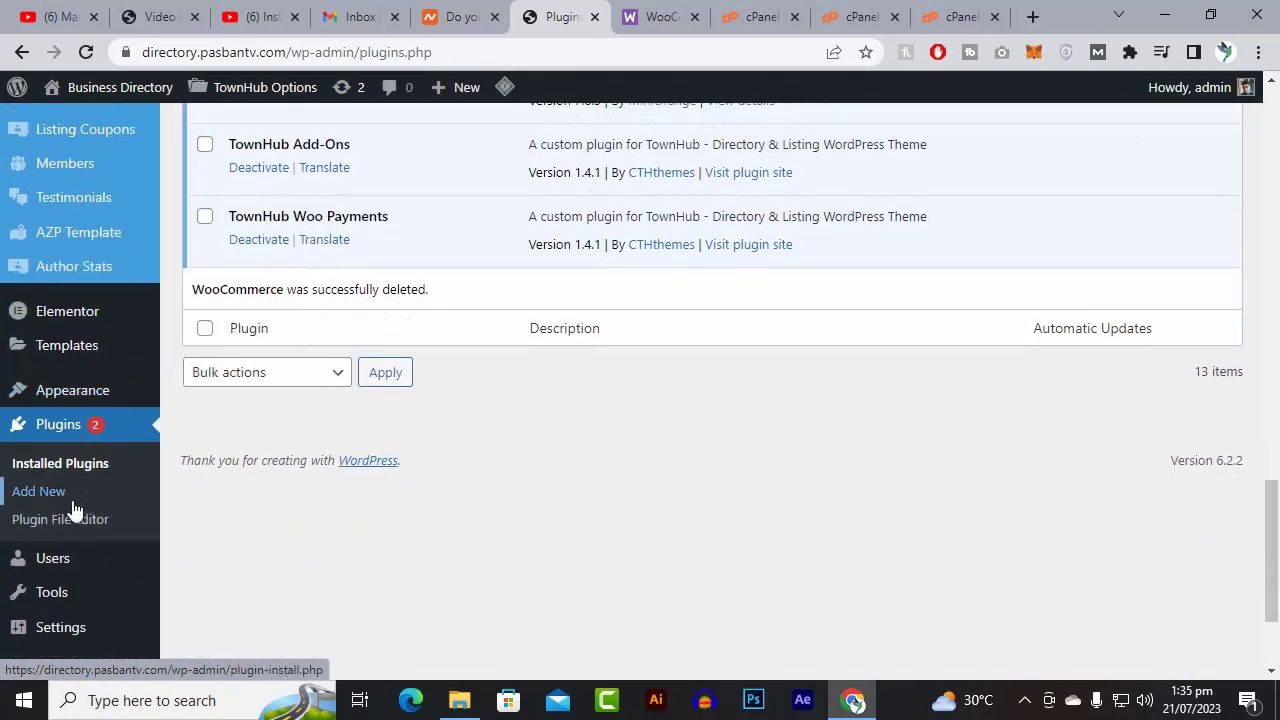
pyautogui.click(38, 491)
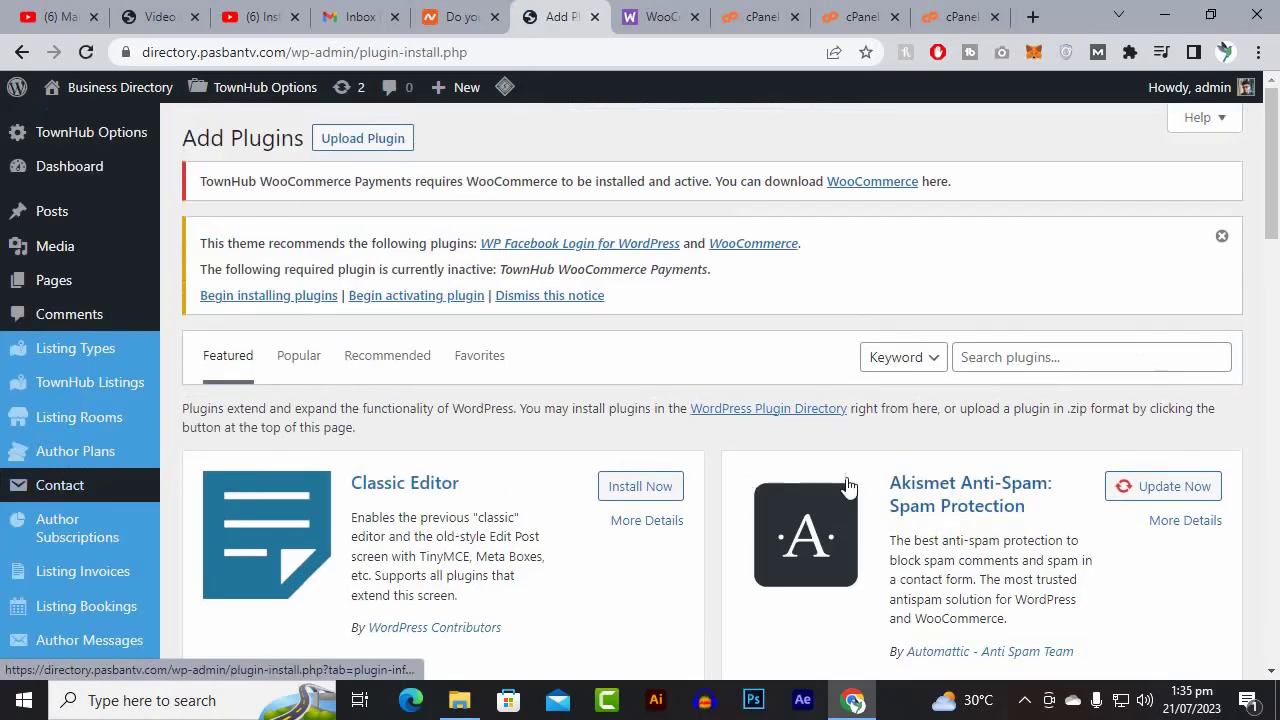
pyautogui.click(1064, 357)
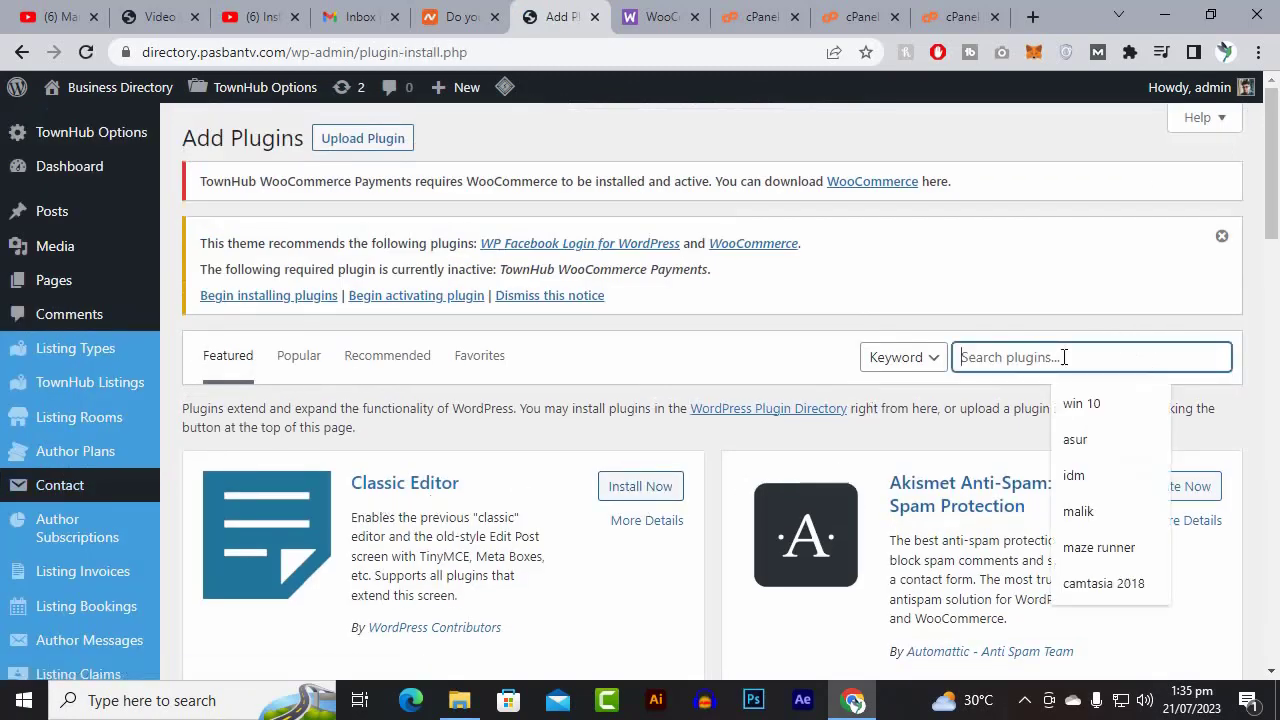
pyautogui.write('q')
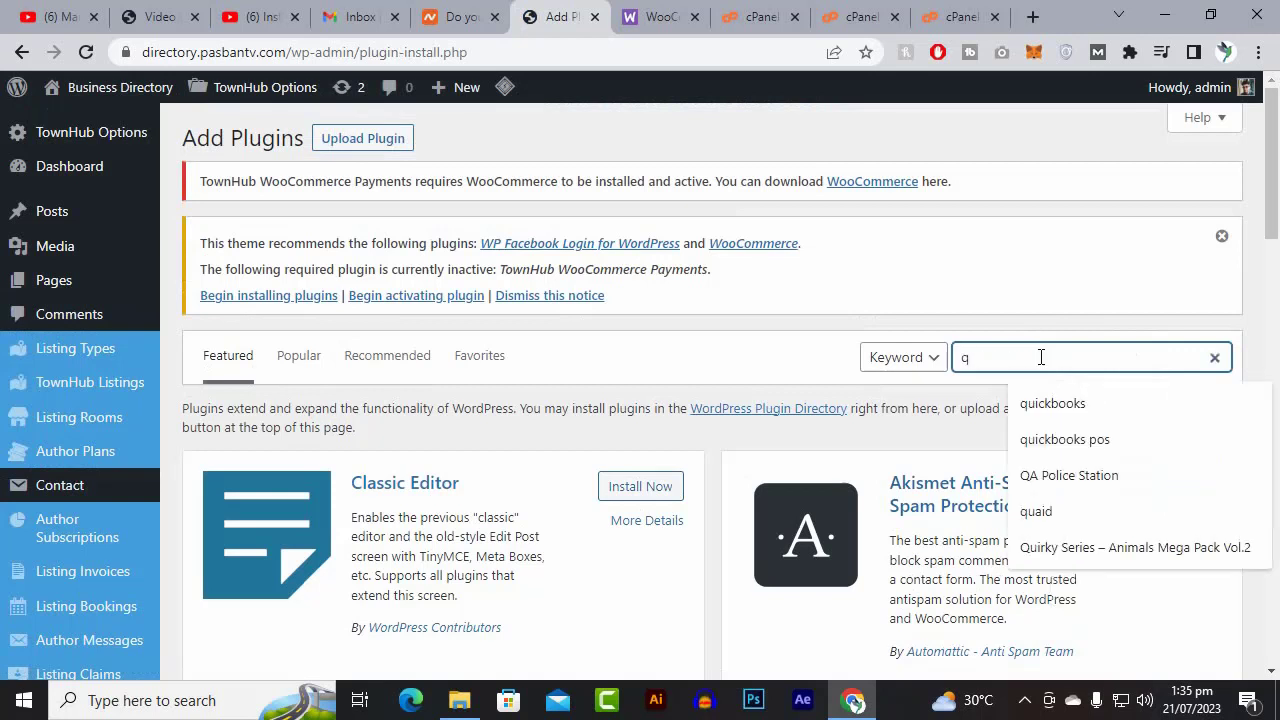
pyautogui.press('BackSpace')
pyautogui.write('w')
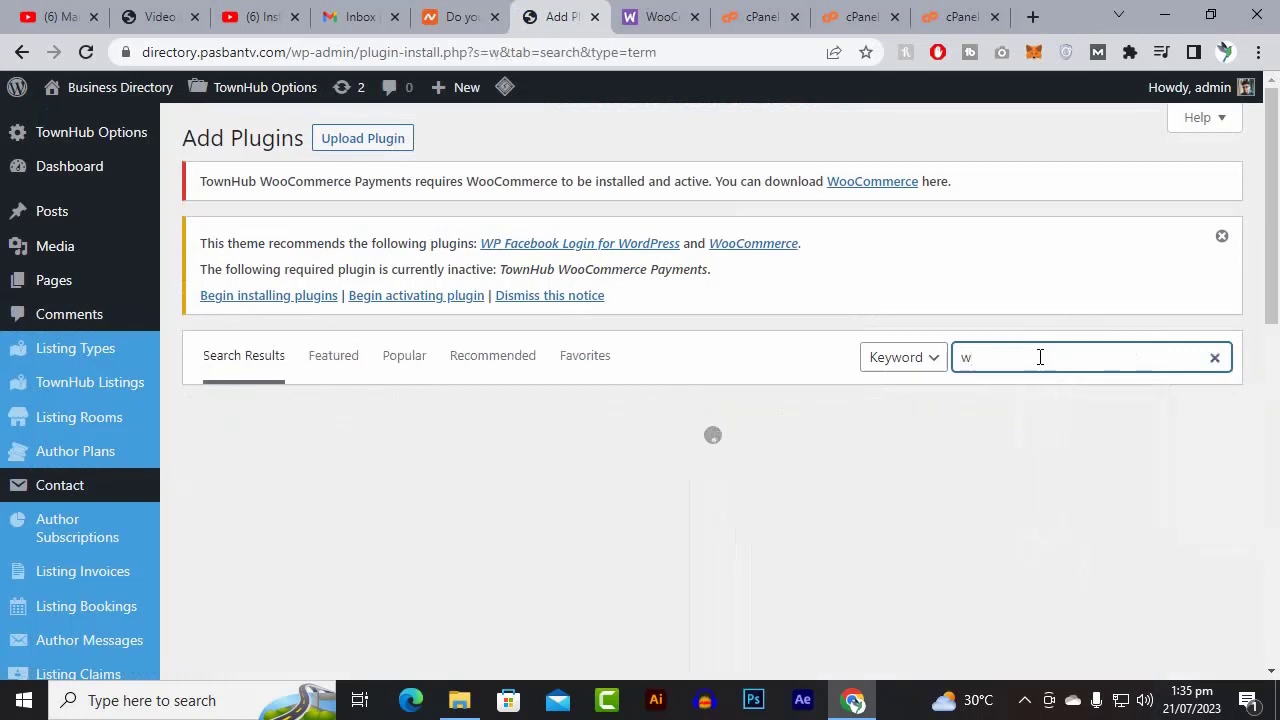
pyautogui.write('oo')
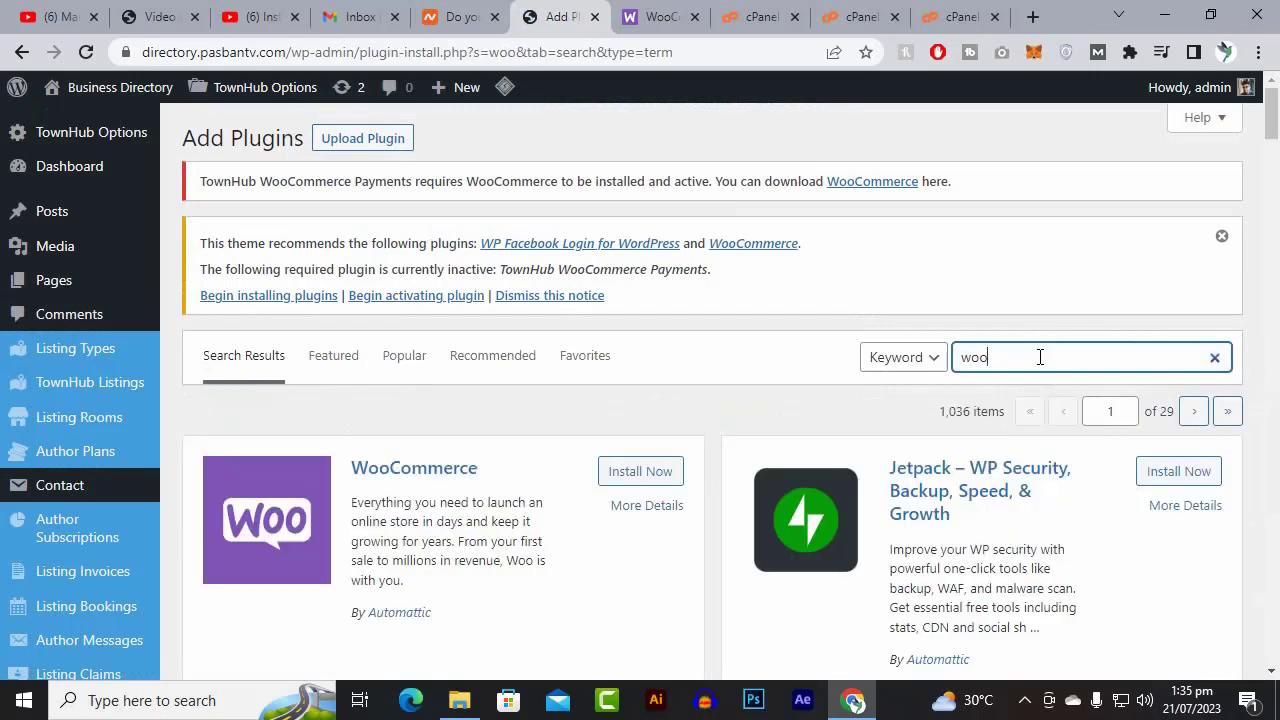
# Install WooCommerce from the plugin search results and try to activate it
pyautogui.click(640, 471)
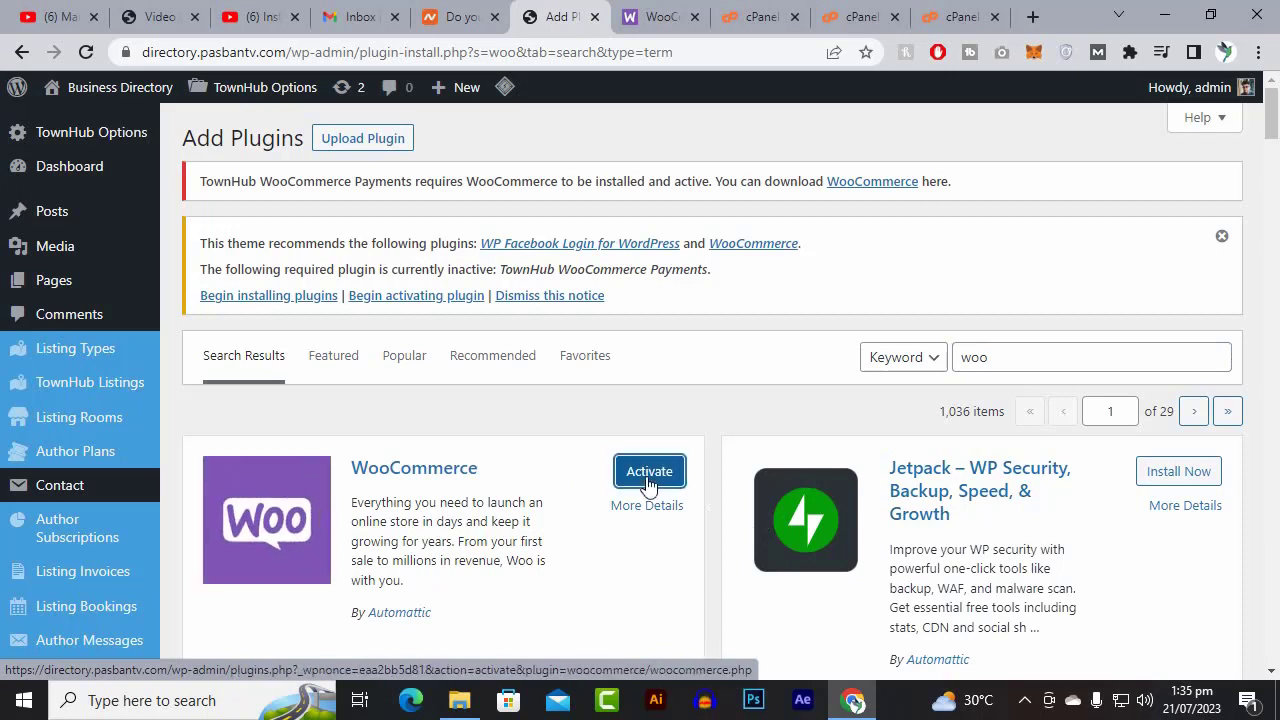
pyautogui.click(648, 474)
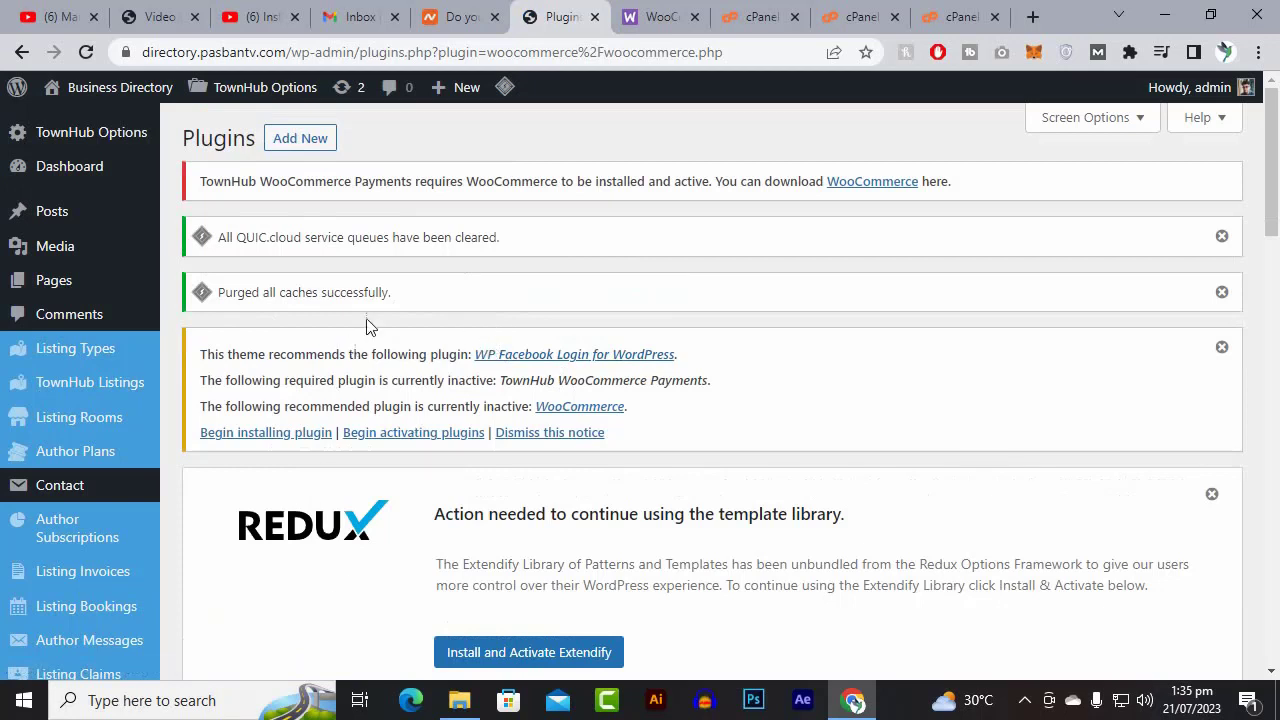
pyautogui.scroll(-1, 315, 370)
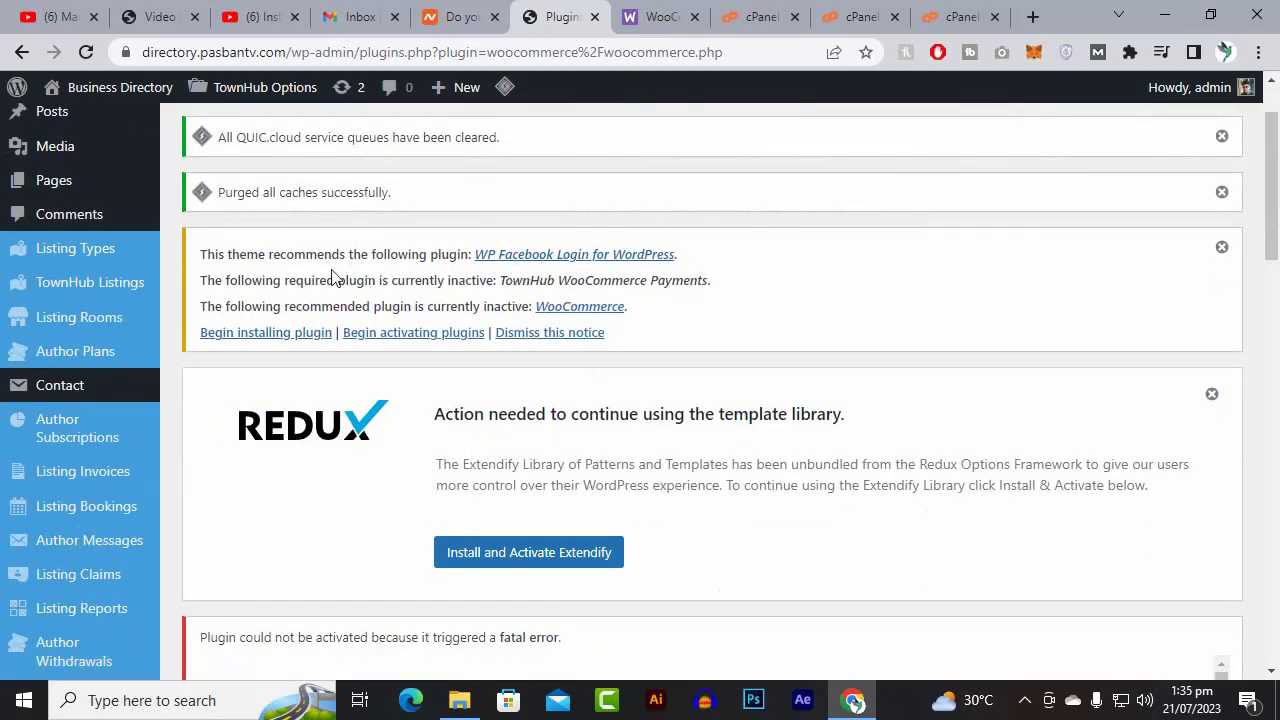
# Try to install WP Facebook Login for WordPress from the theme's required plugins list and return to that list
pyautogui.click(262, 334)
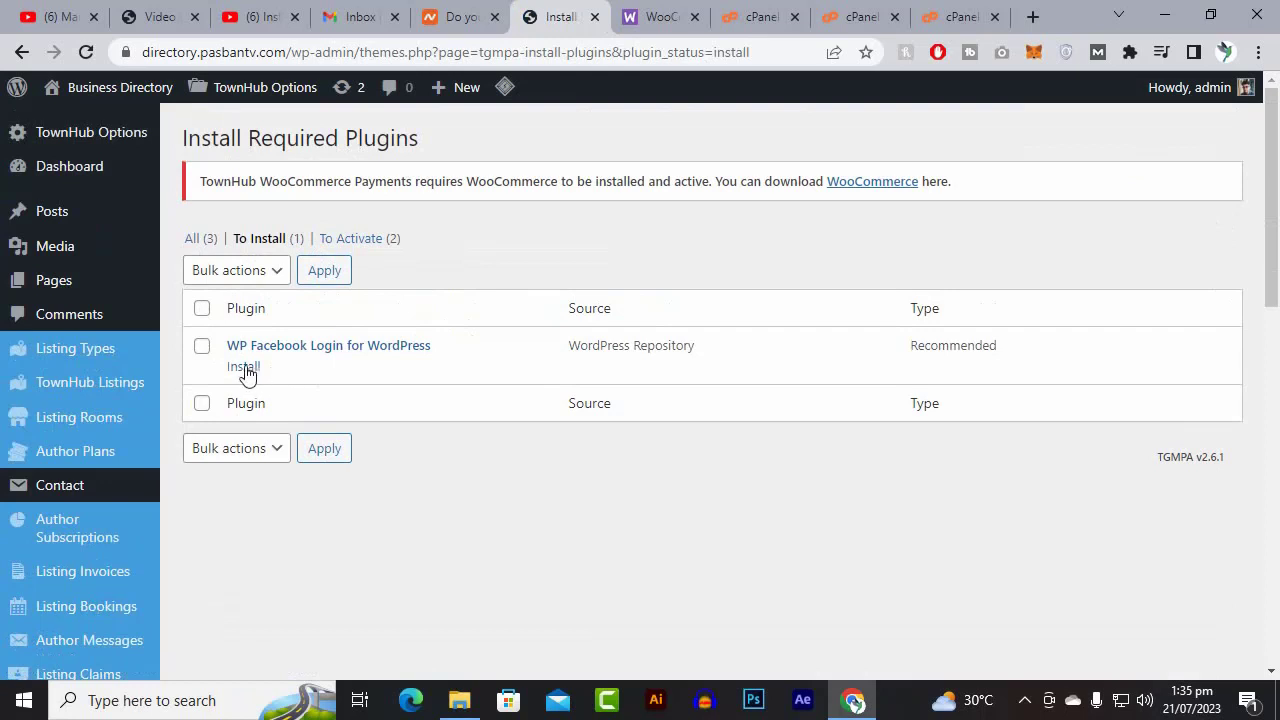
pyautogui.click(245, 368)
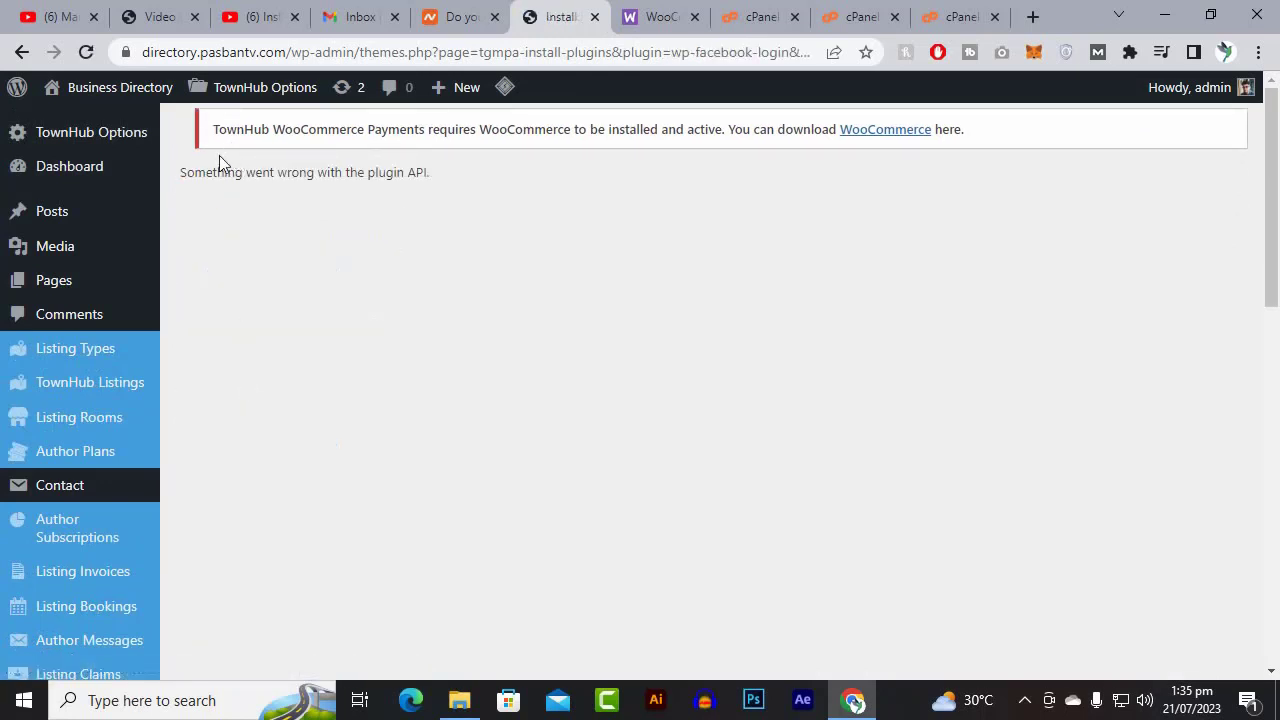
pyautogui.click(22, 52)
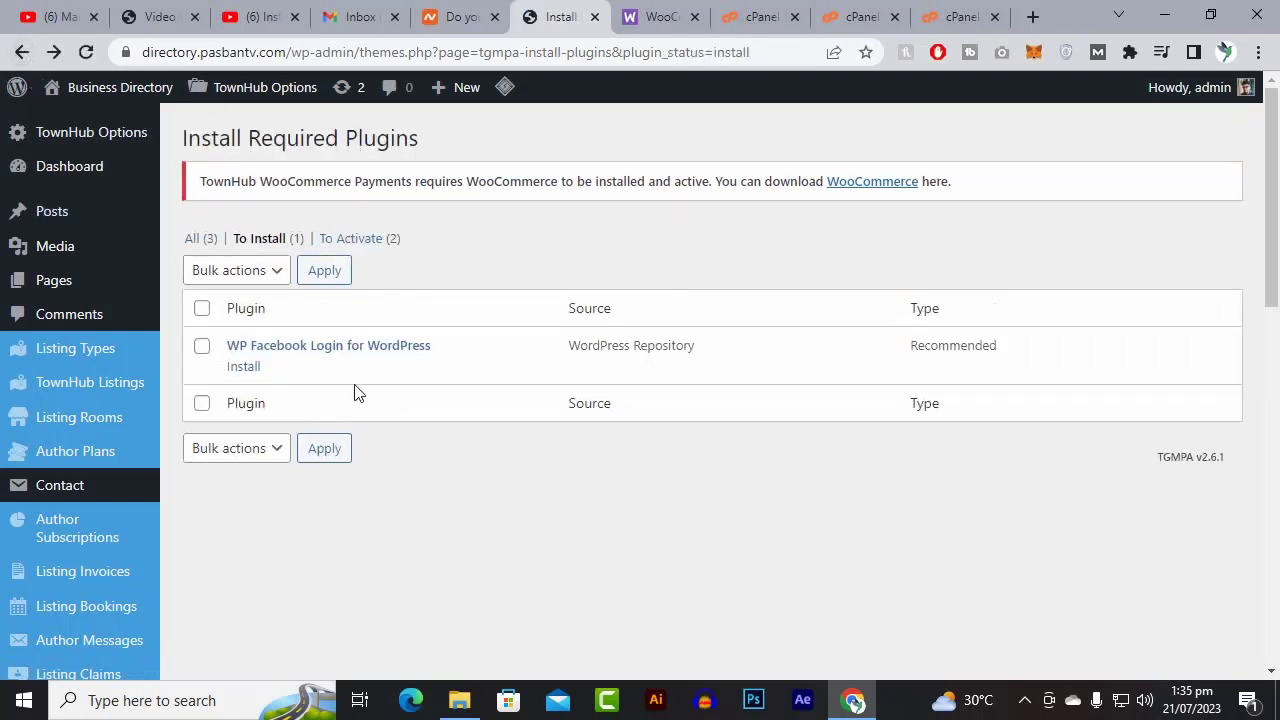
# Try to activate WooCommerce from the required plugins still awaiting activation, and return to the list
pyautogui.click(268, 276)
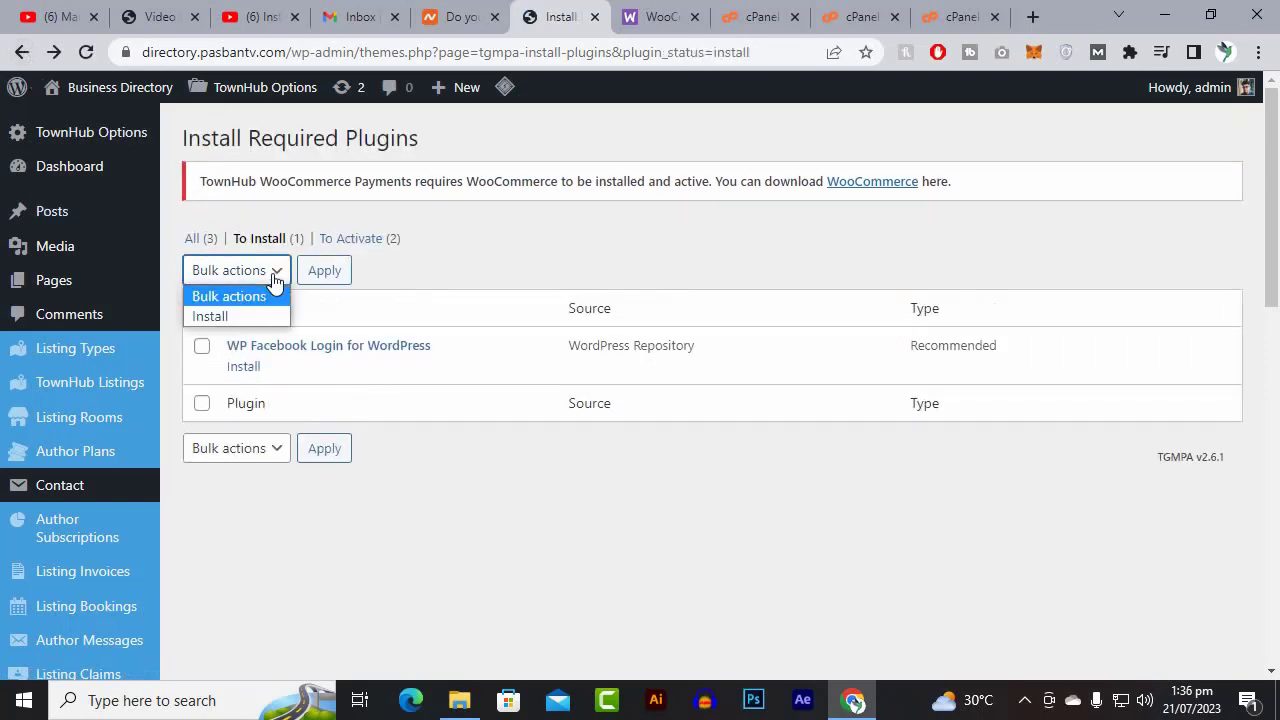
pyautogui.click(364, 247)
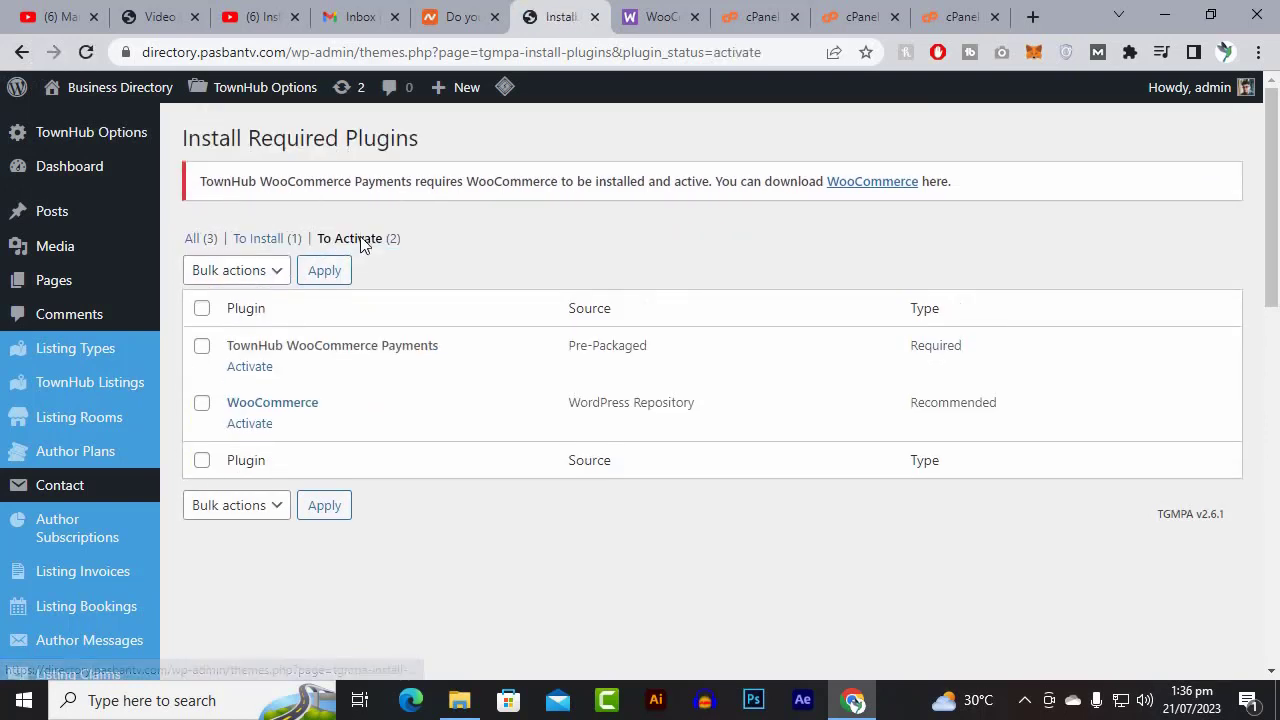
pyautogui.click(243, 431)
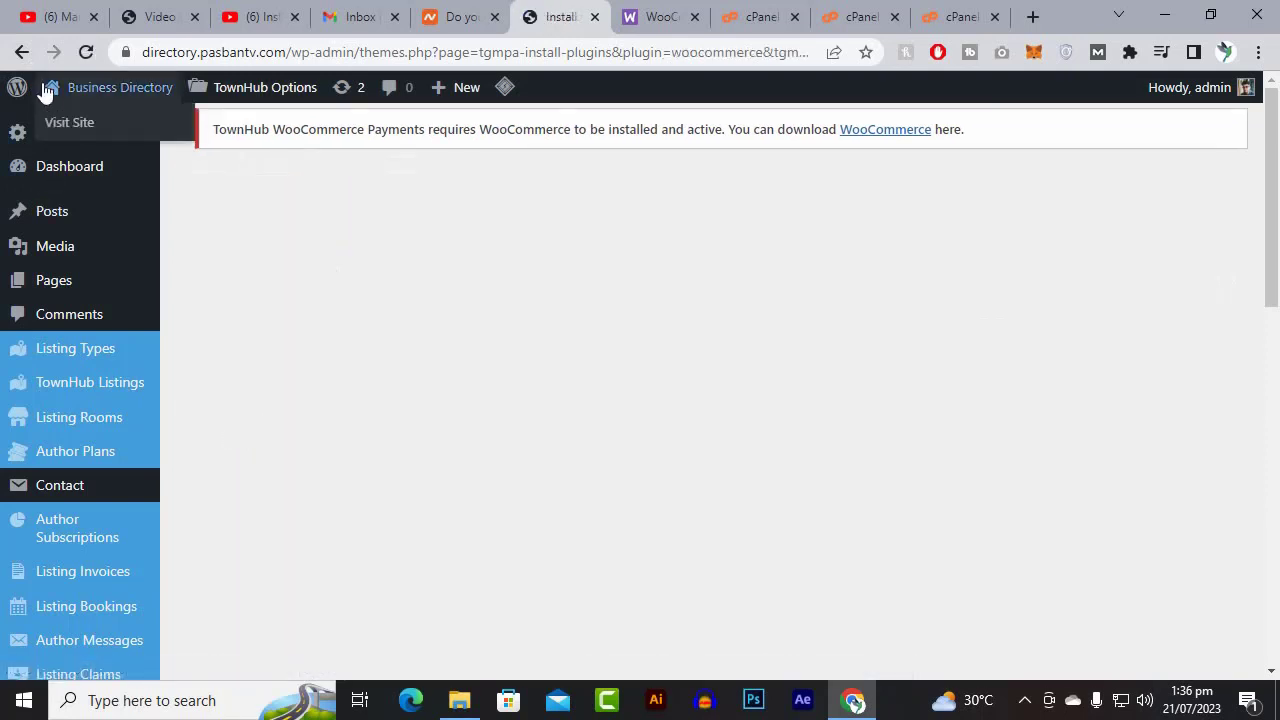
pyautogui.click(22, 52)
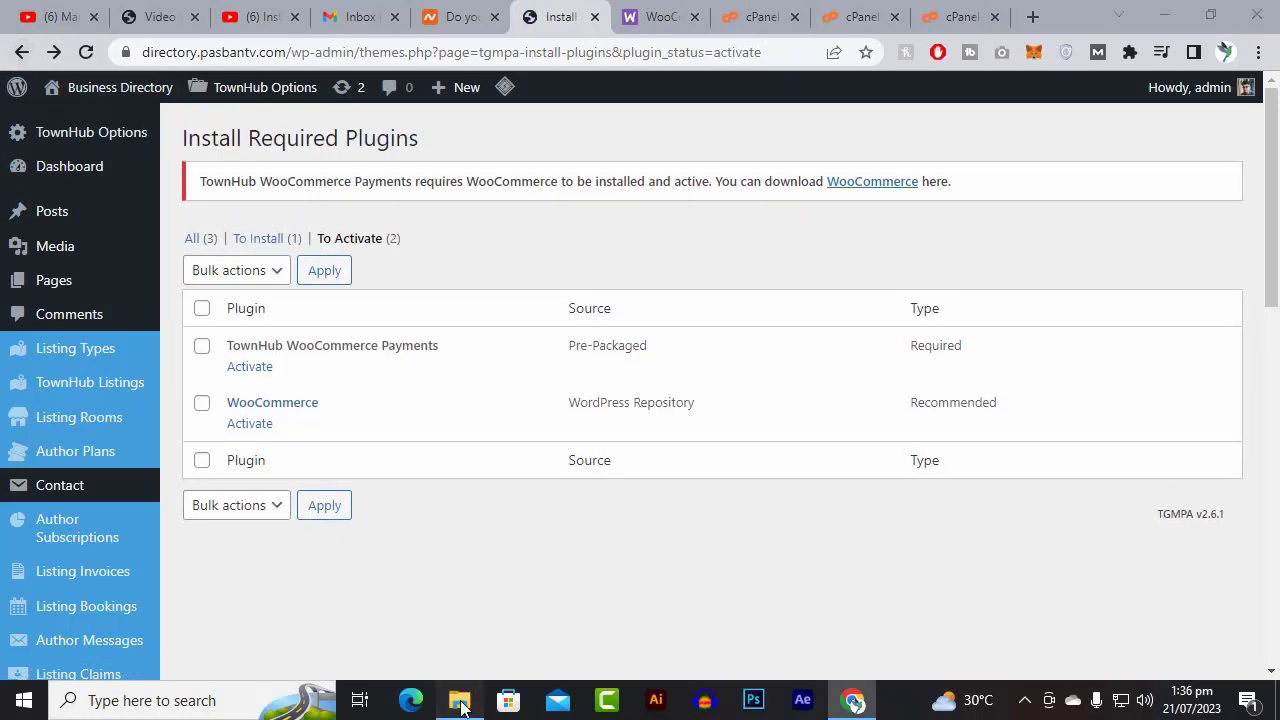
# Switch to File Explorer and look through the TownHub theme package, including its Update and Bulk Import folders
pyautogui.click(459, 700)
pyautogui.click(303, 483)
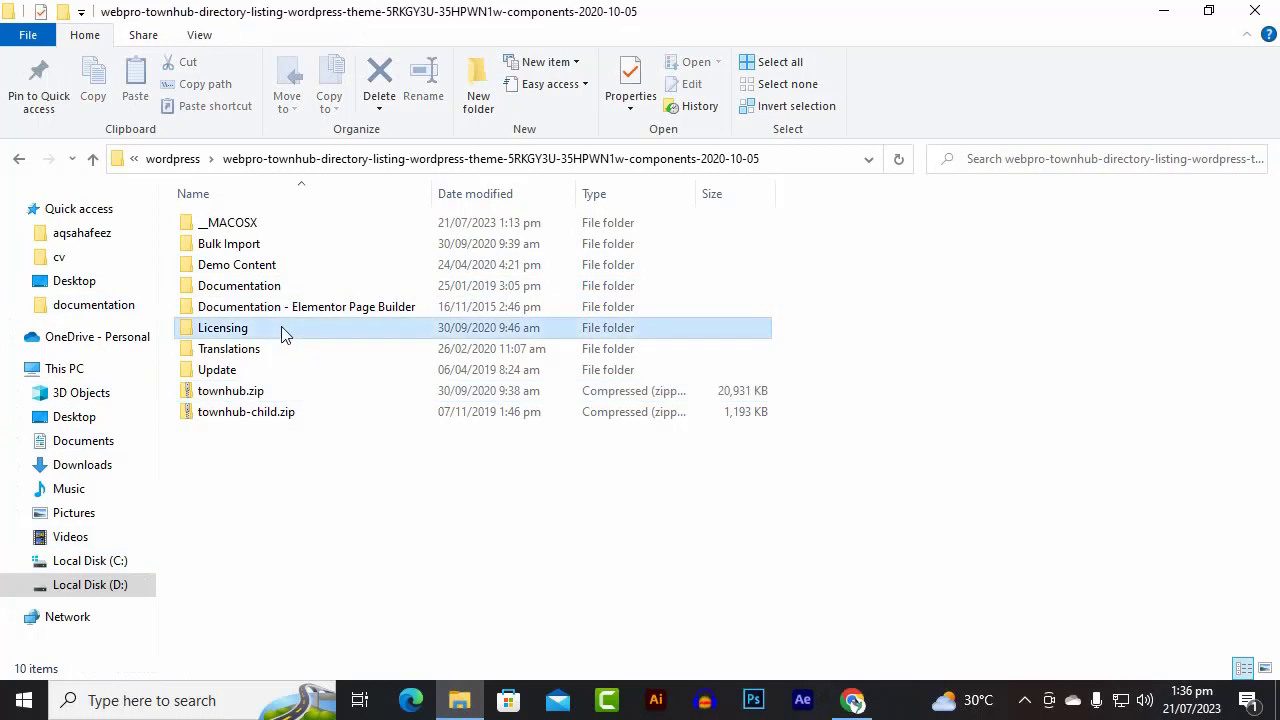
pyautogui.click(330, 306)
pyautogui.click(243, 370)
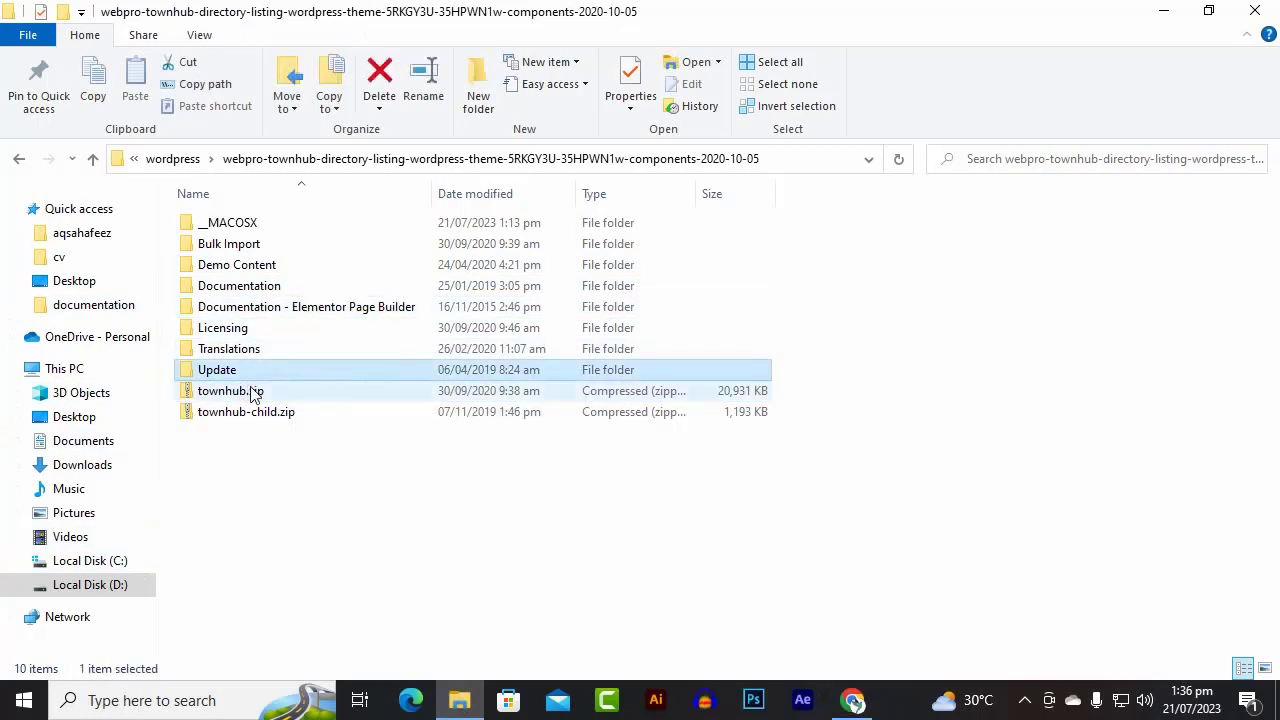
pyautogui.doubleClick(259, 371)
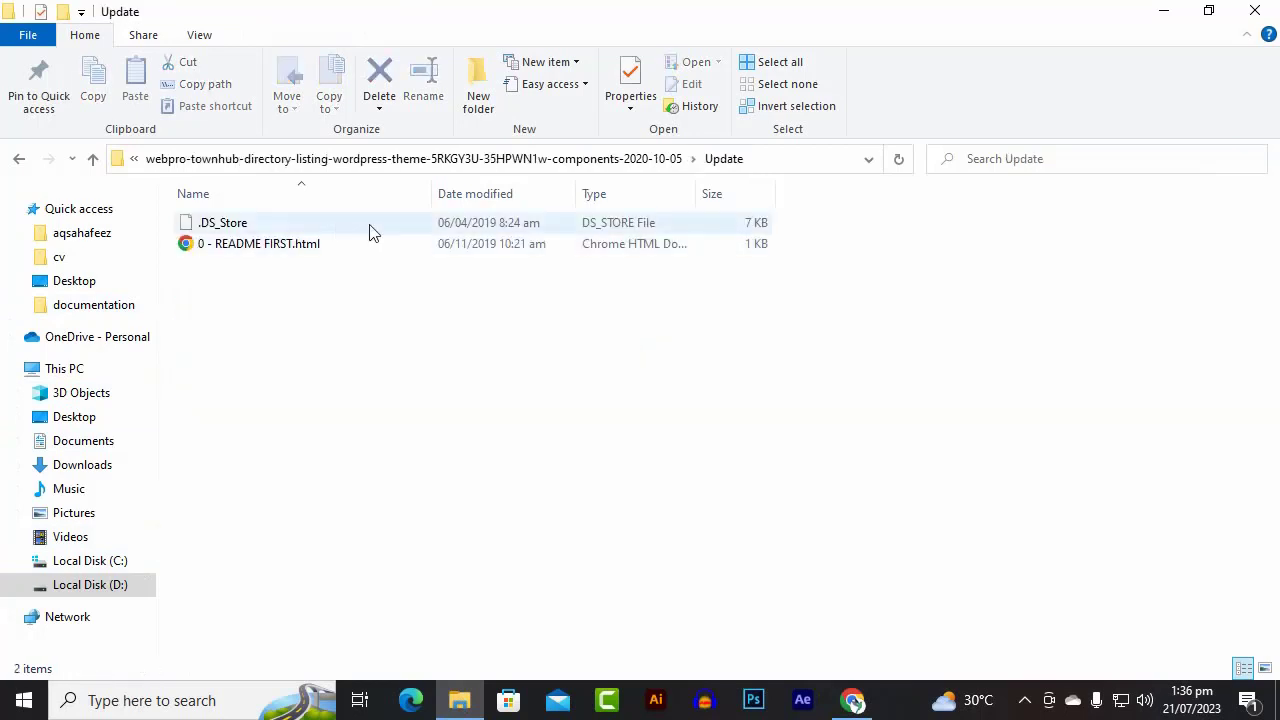
pyautogui.click(406, 160)
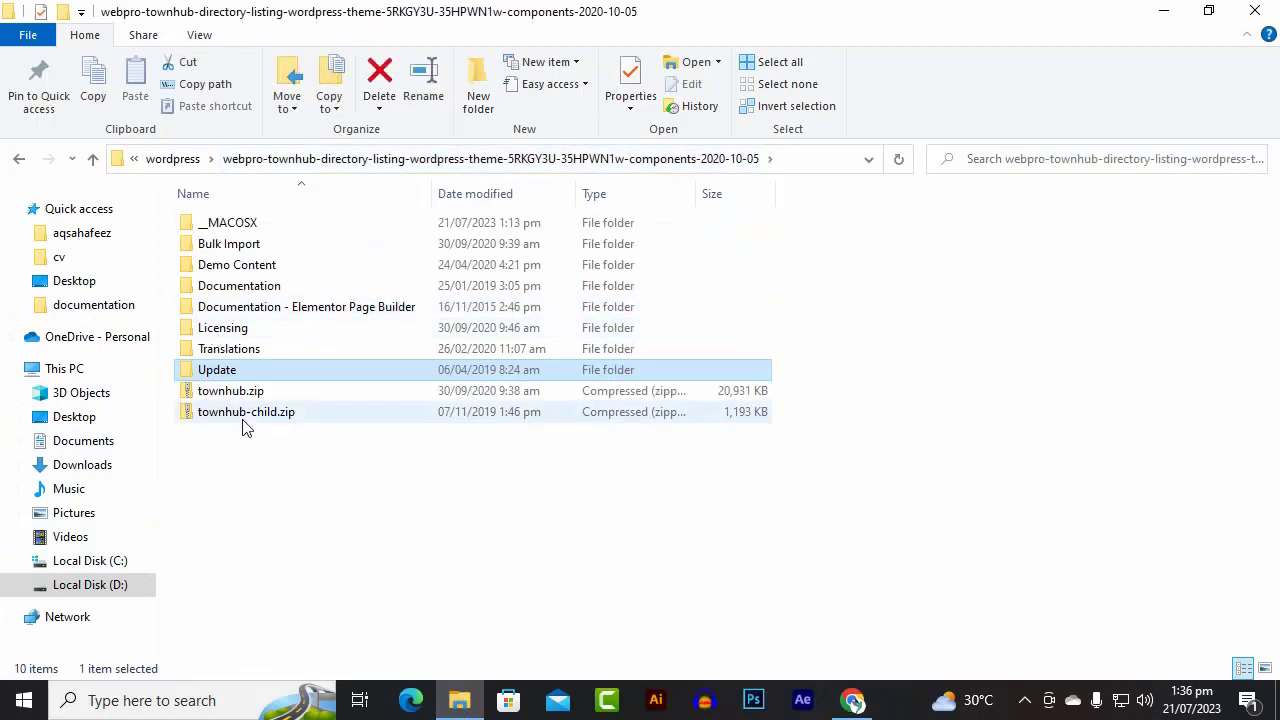
pyautogui.click(257, 449)
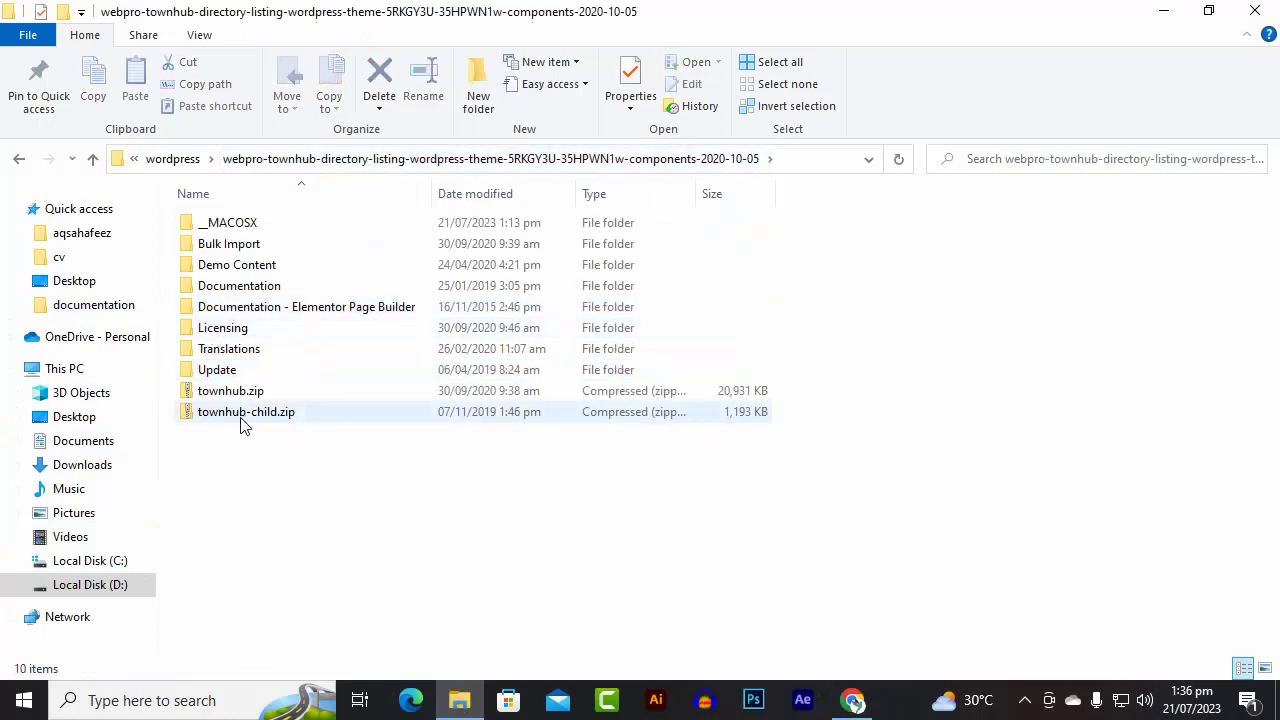
pyautogui.doubleClick(260, 245)
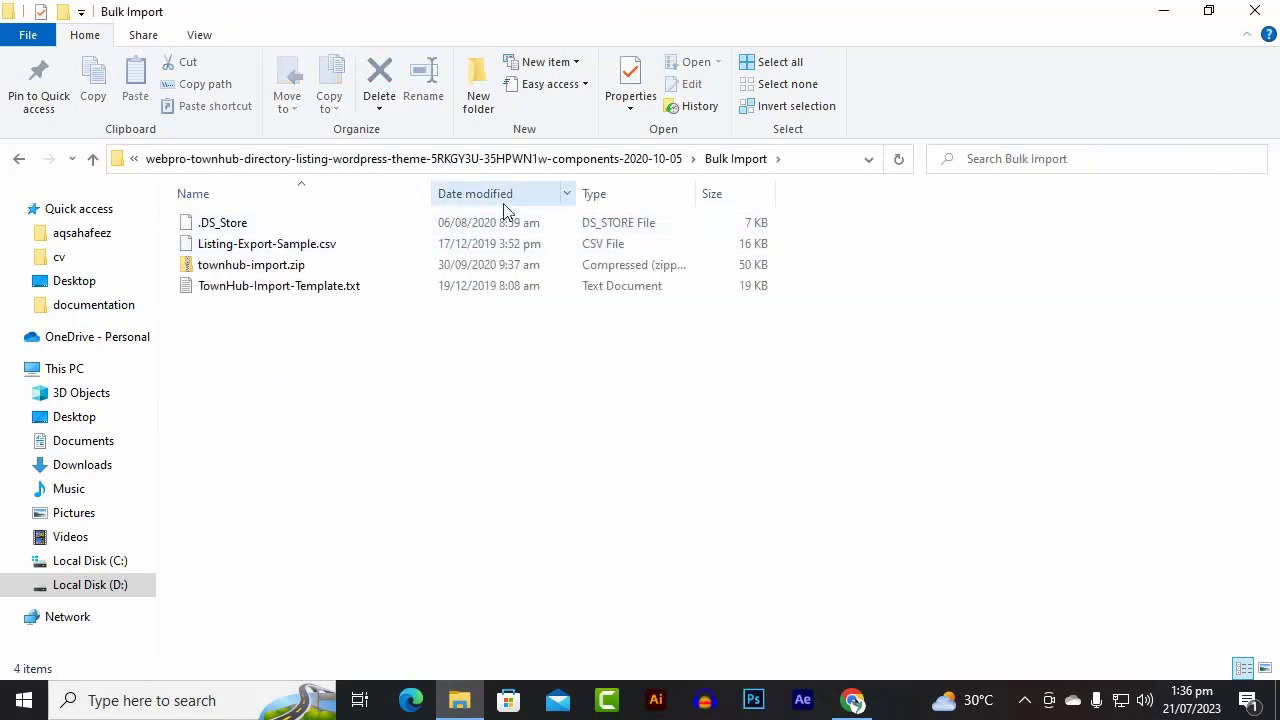
pyautogui.click(505, 159)
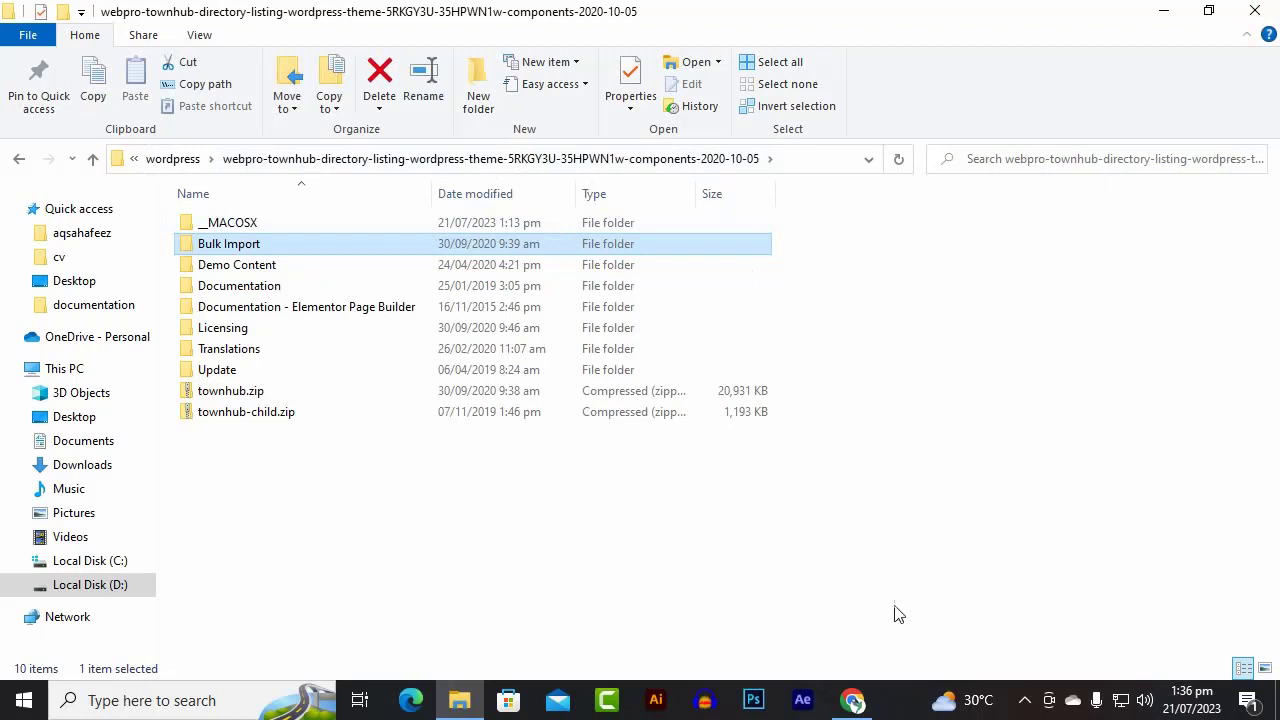
pyautogui.click(1023, 699)
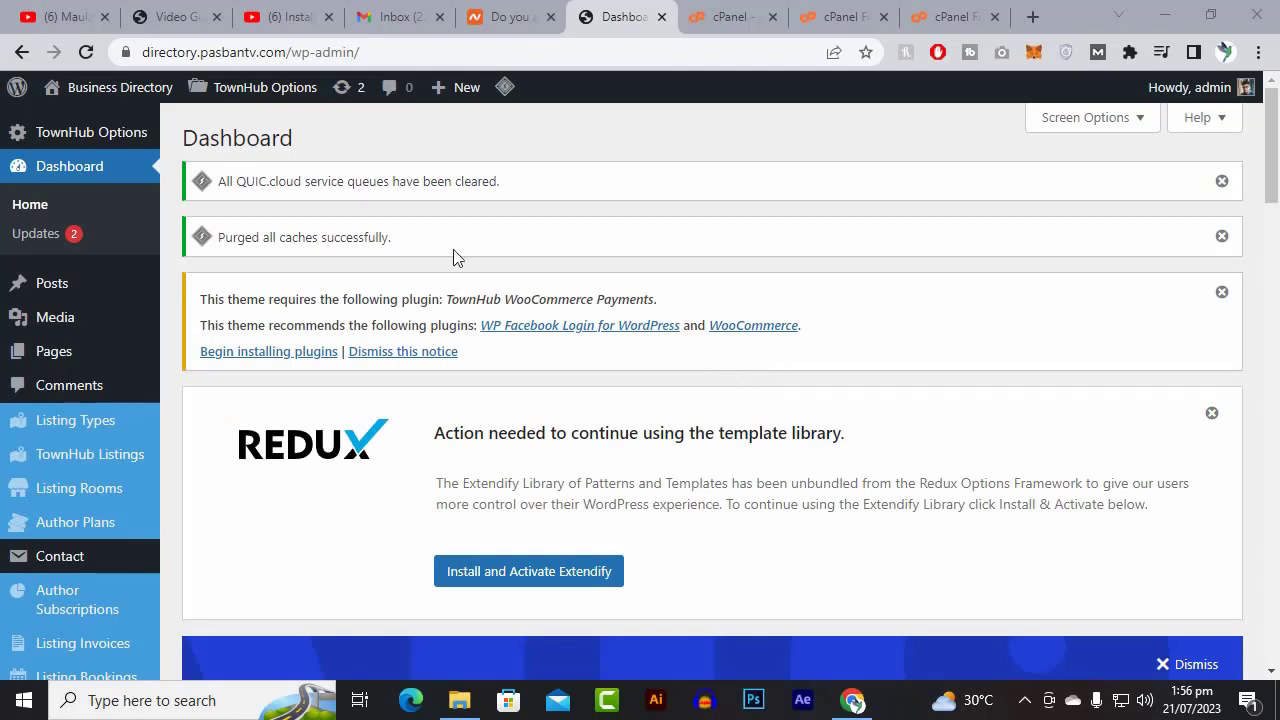
# Open the theme's Import Demo Data page and look over the TownHub full demo content import option
pyautogui.scroll(-3, 558, 96)
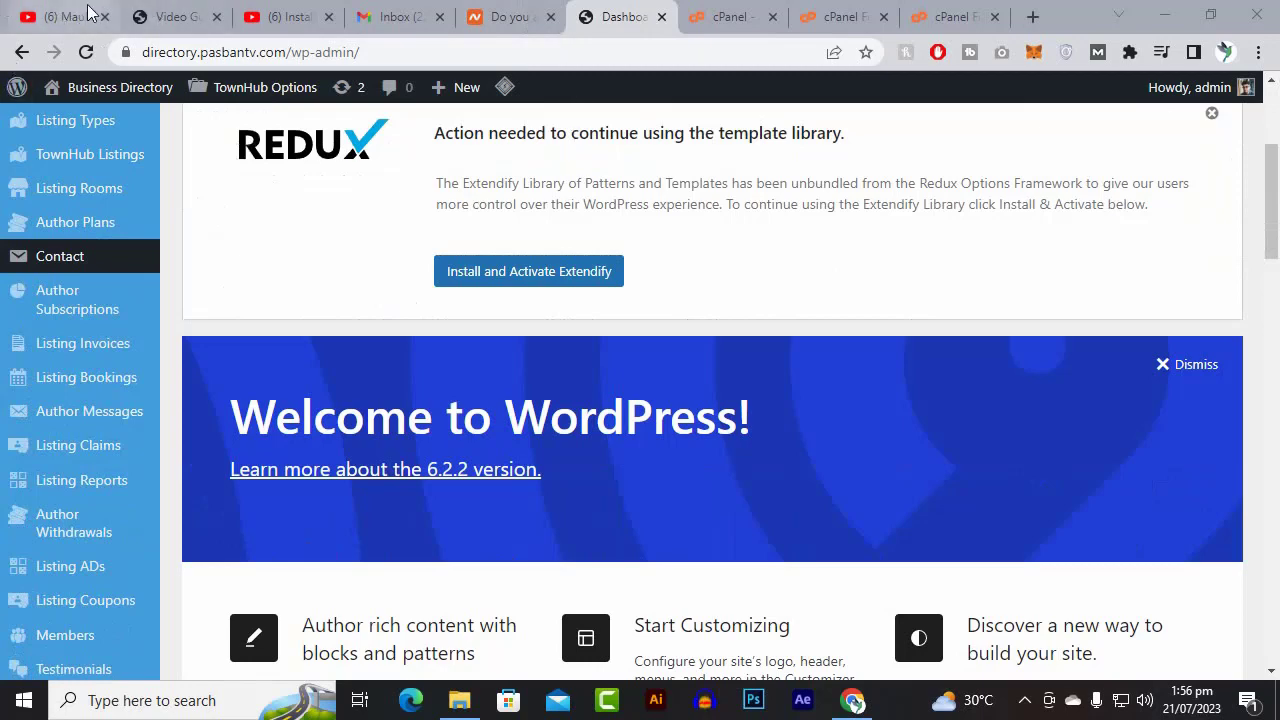
pyautogui.scroll(-3, 286, 200)
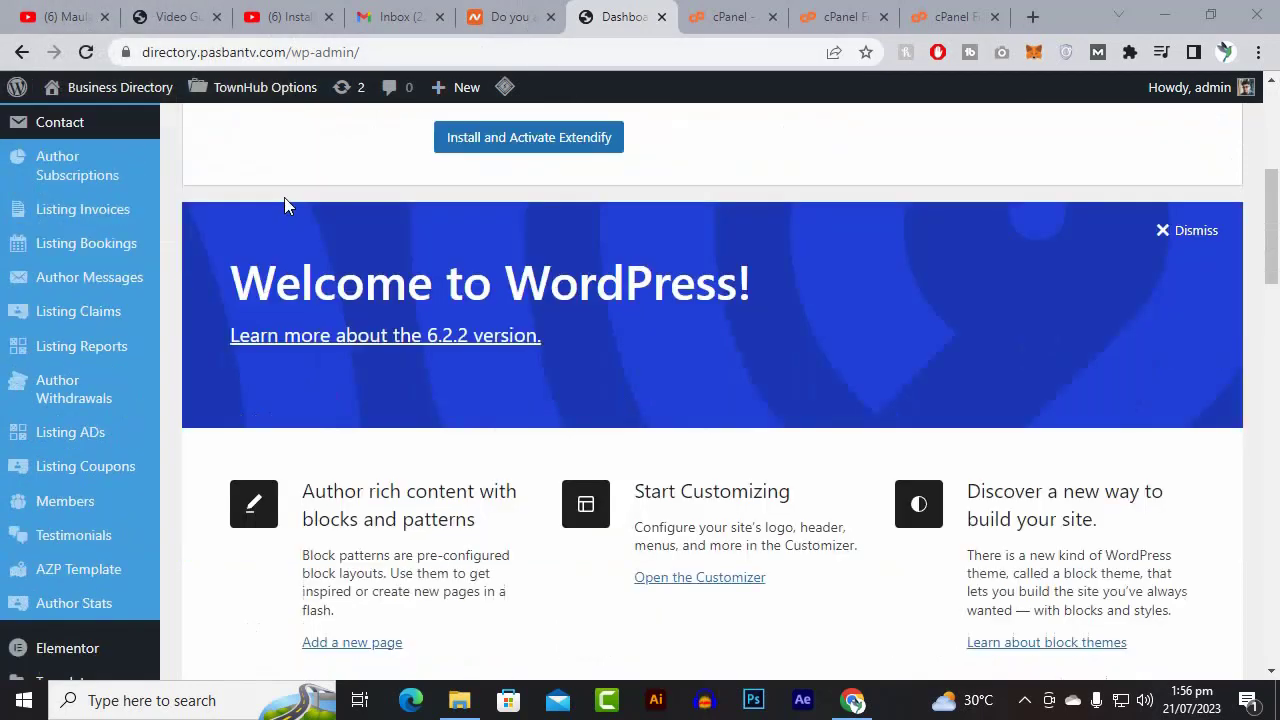
pyautogui.scroll(-3, 285, 205)
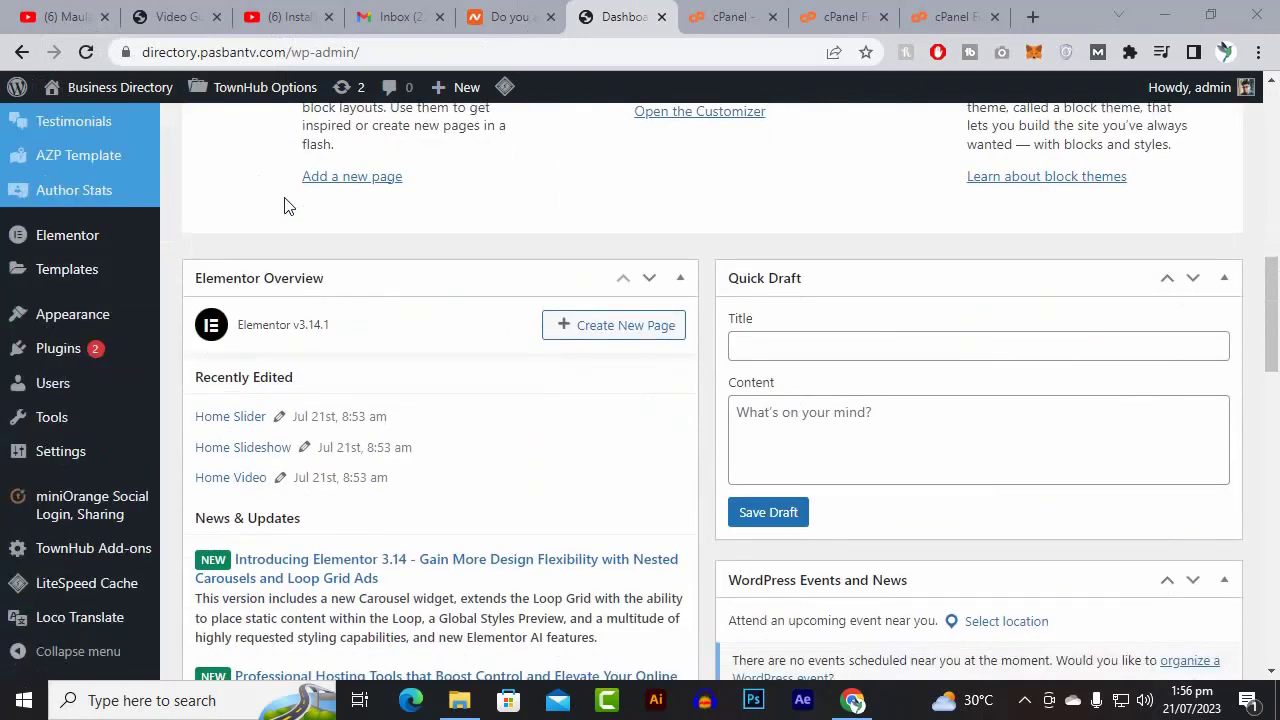
pyautogui.scroll(-3, 285, 205)
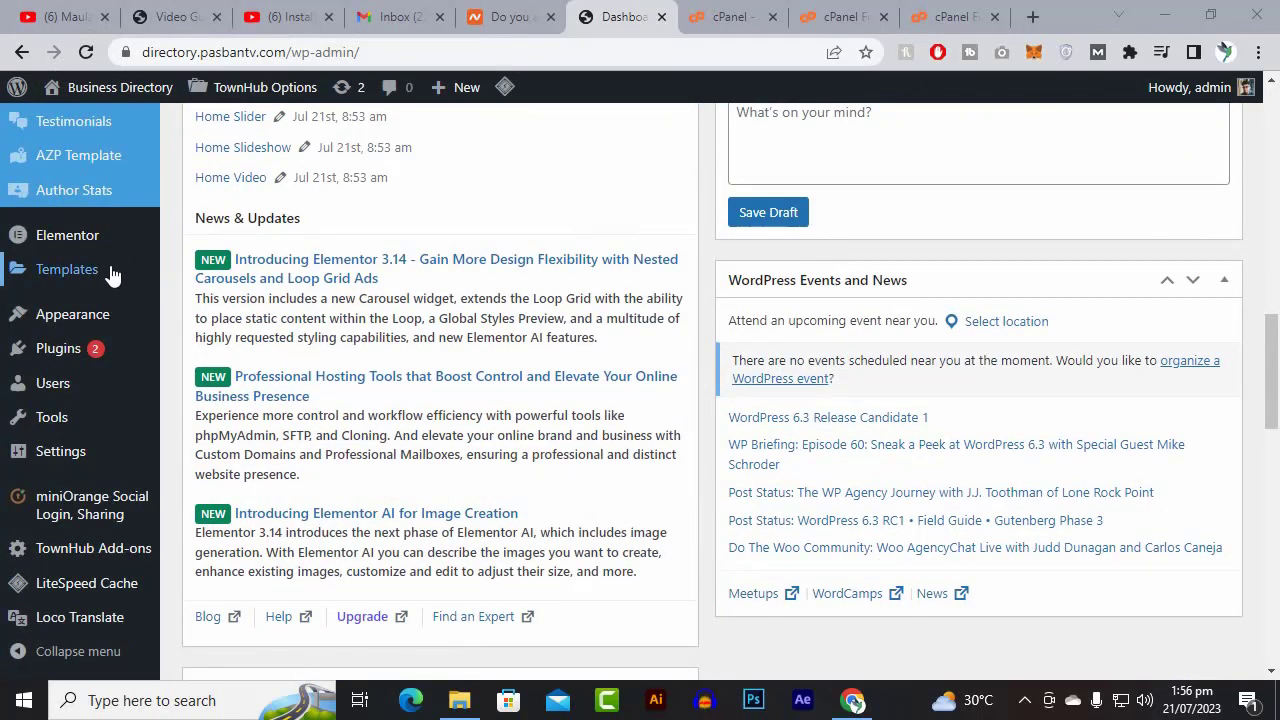
pyautogui.scroll(-3, 112, 275)
pyautogui.moveTo(106, 617)
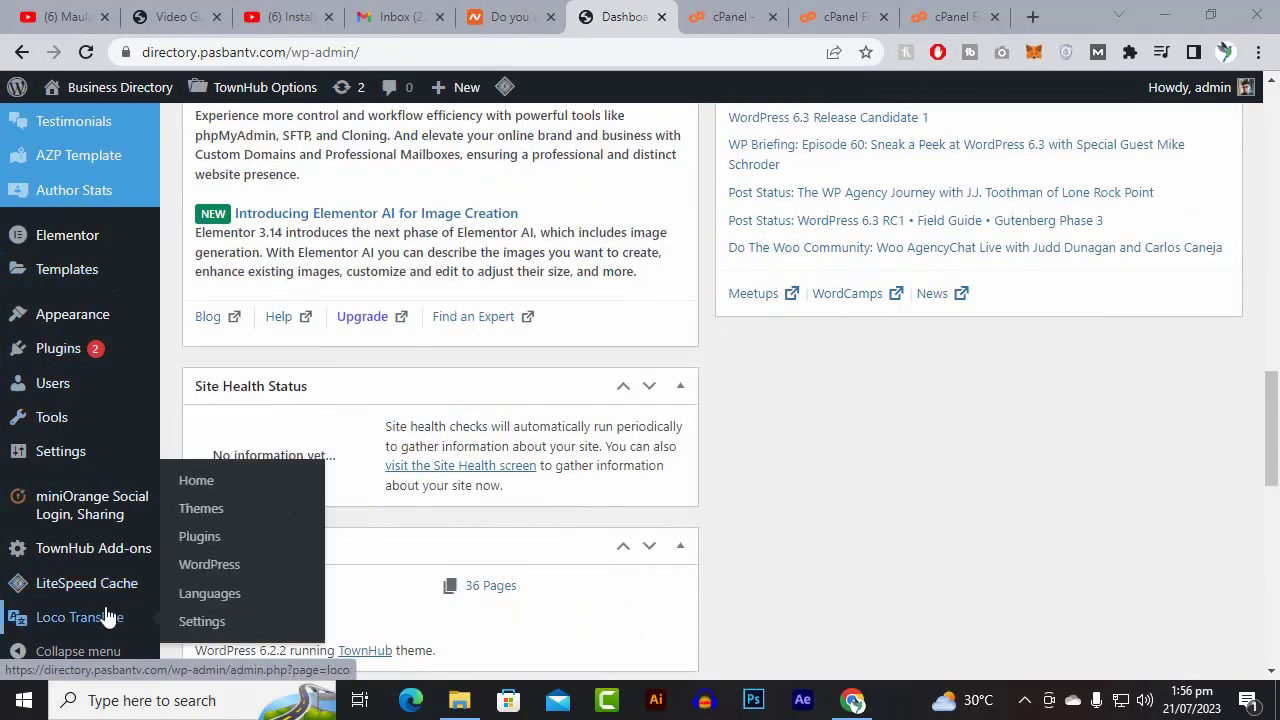
pyautogui.moveTo(87, 325)
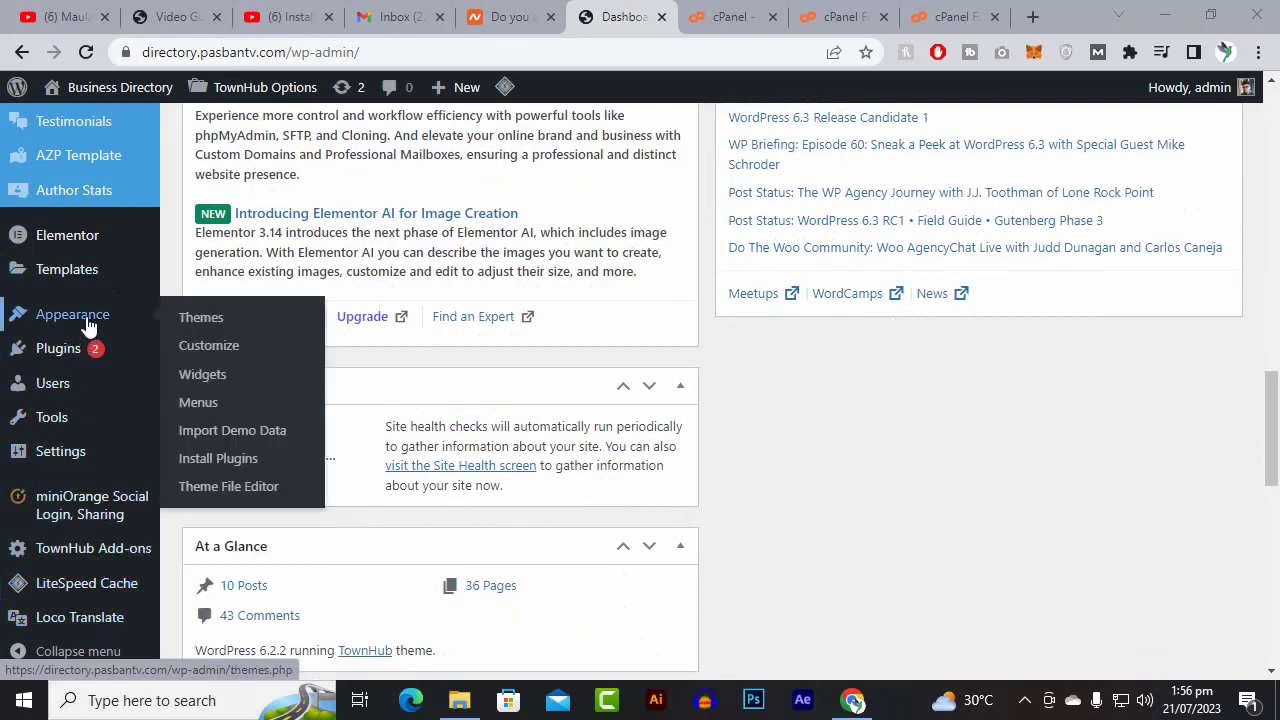
pyautogui.click(243, 440)
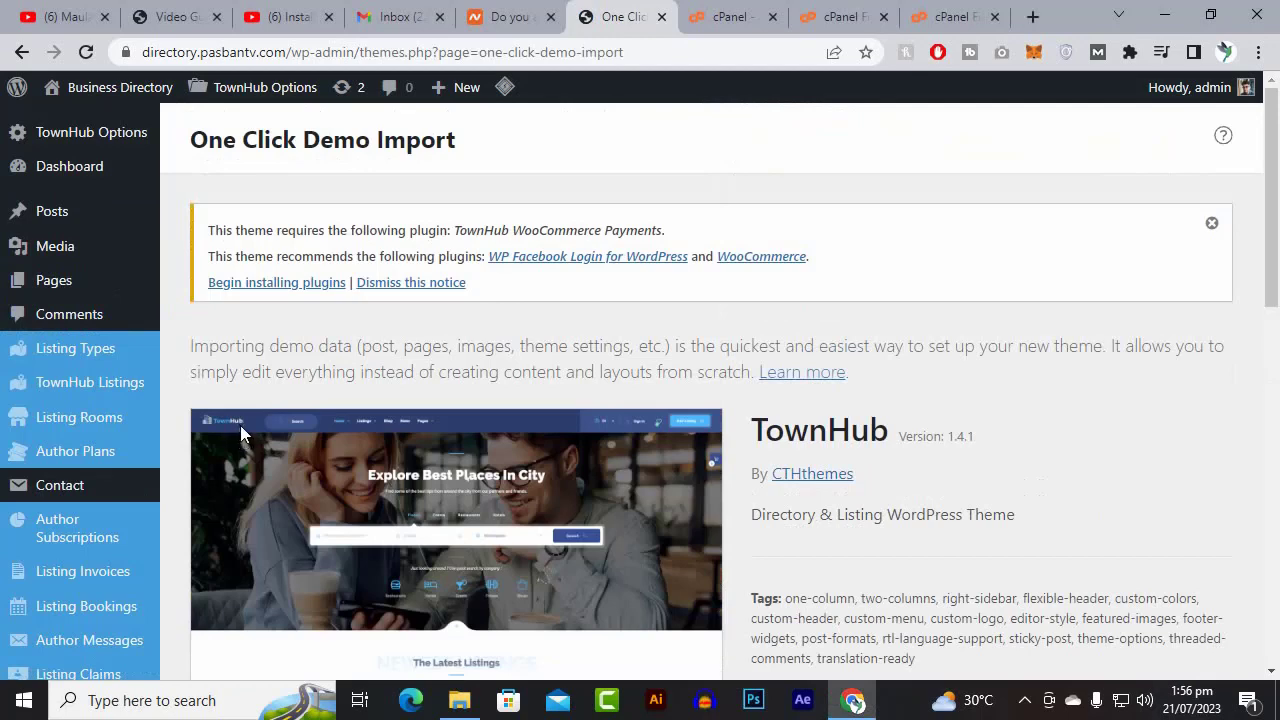
pyautogui.scroll(-5, 244, 425)
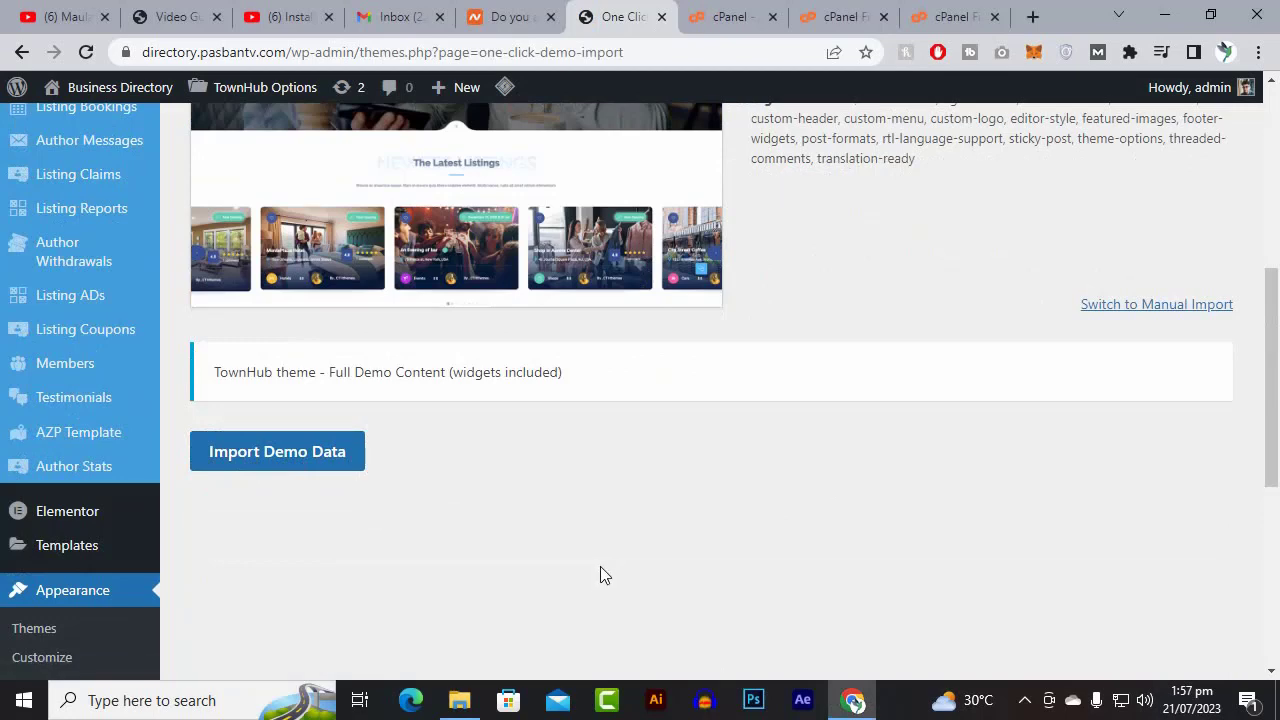
pyautogui.scroll(3, 580, 566)
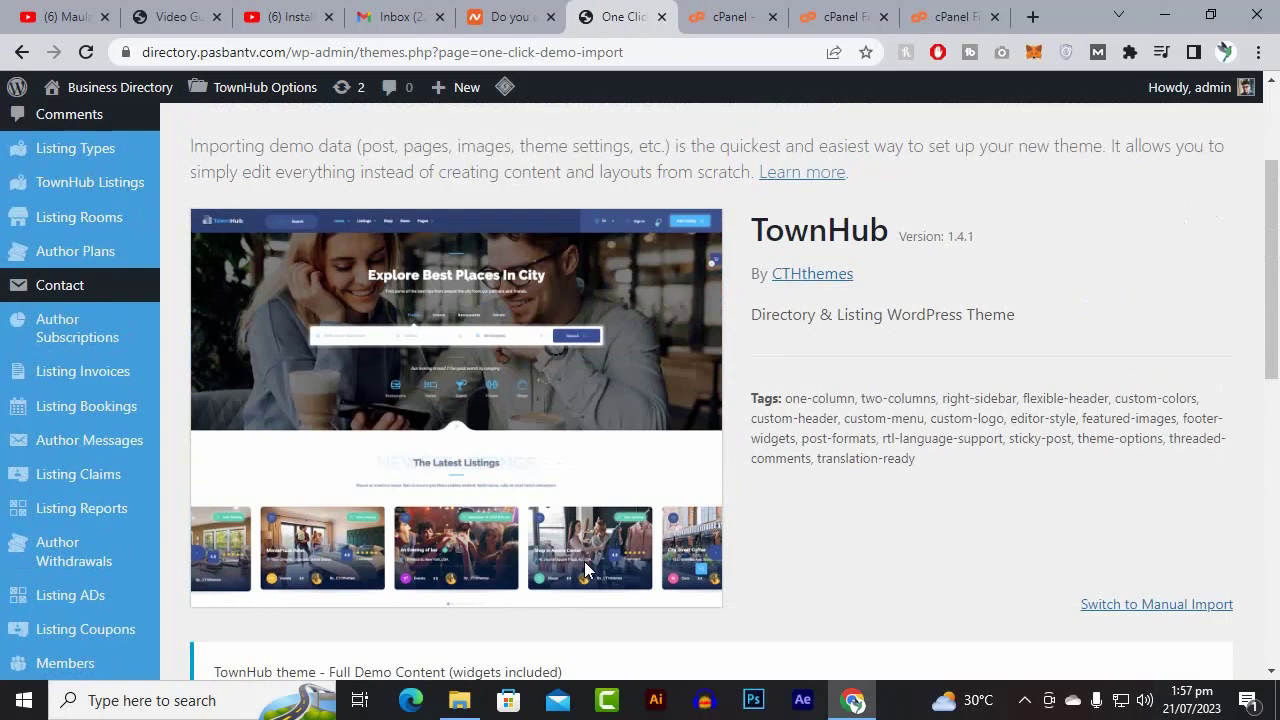
pyautogui.scroll(2, 540, 552)
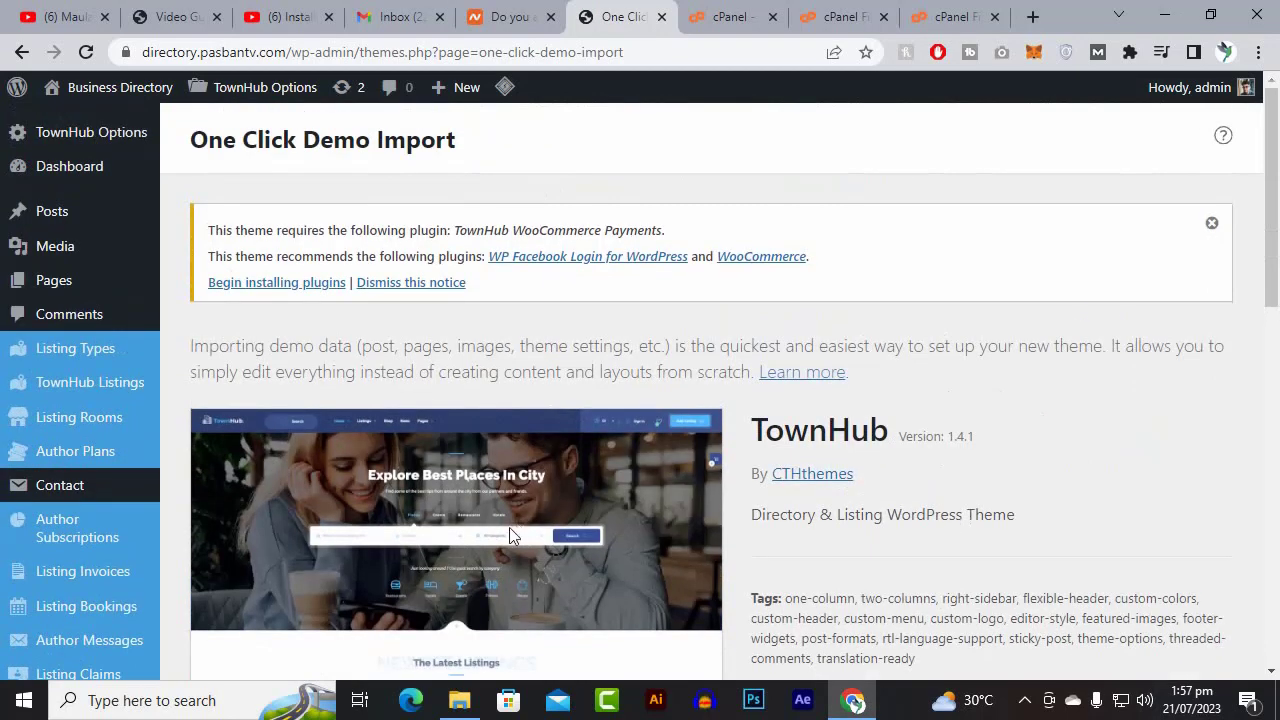
# Open the live Business Directory site in a new browser tab and switch to it
pyautogui.moveTo(134, 86)
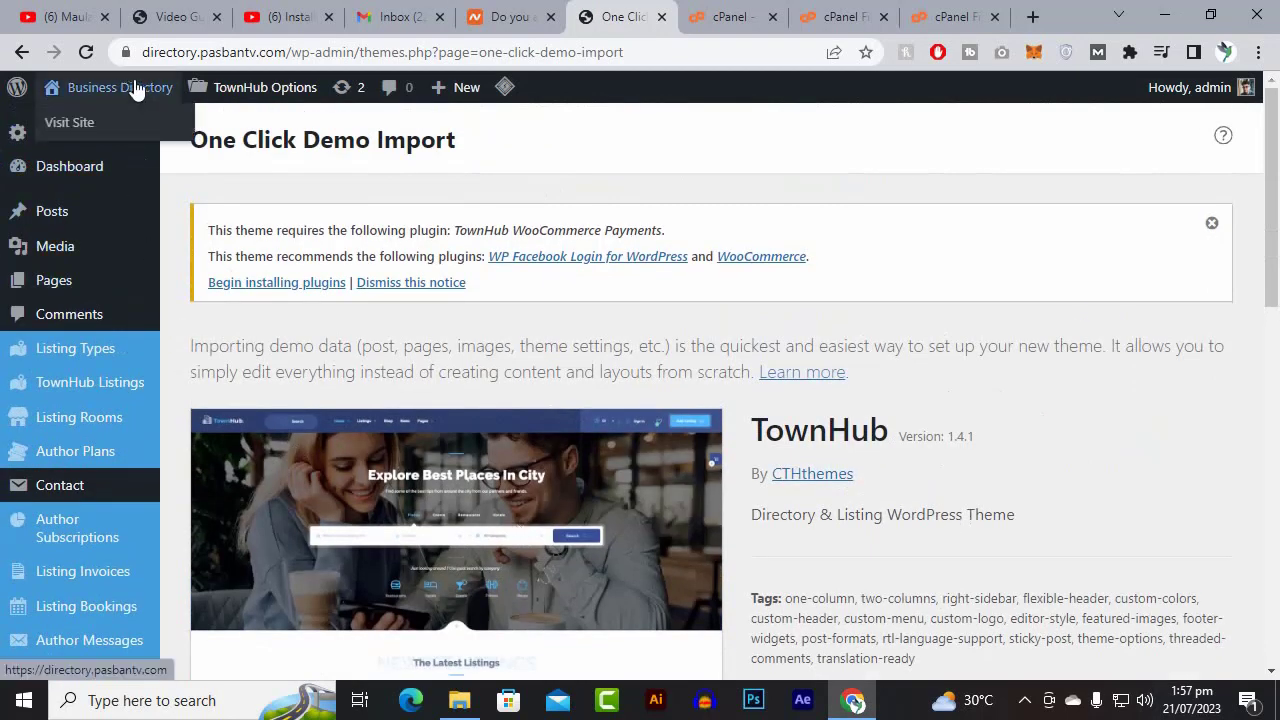
pyautogui.rightClick(73, 122)
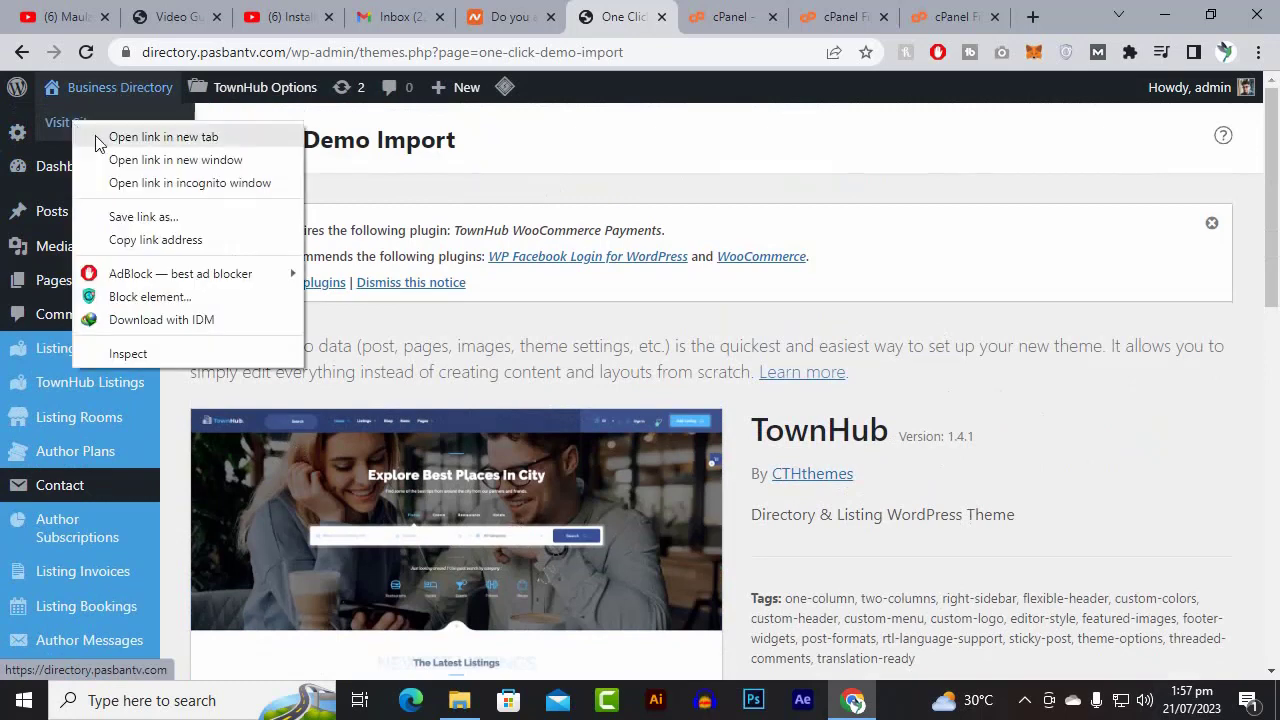
pyautogui.click(97, 140)
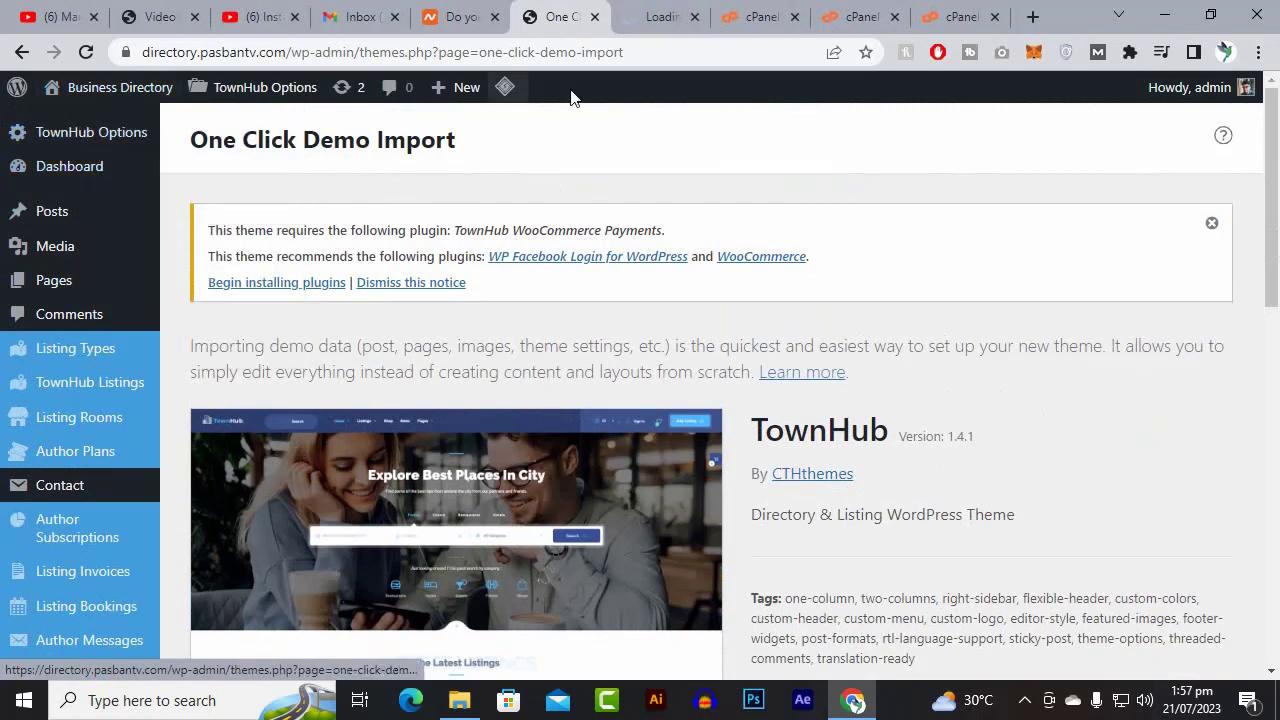
pyautogui.click(678, 10)
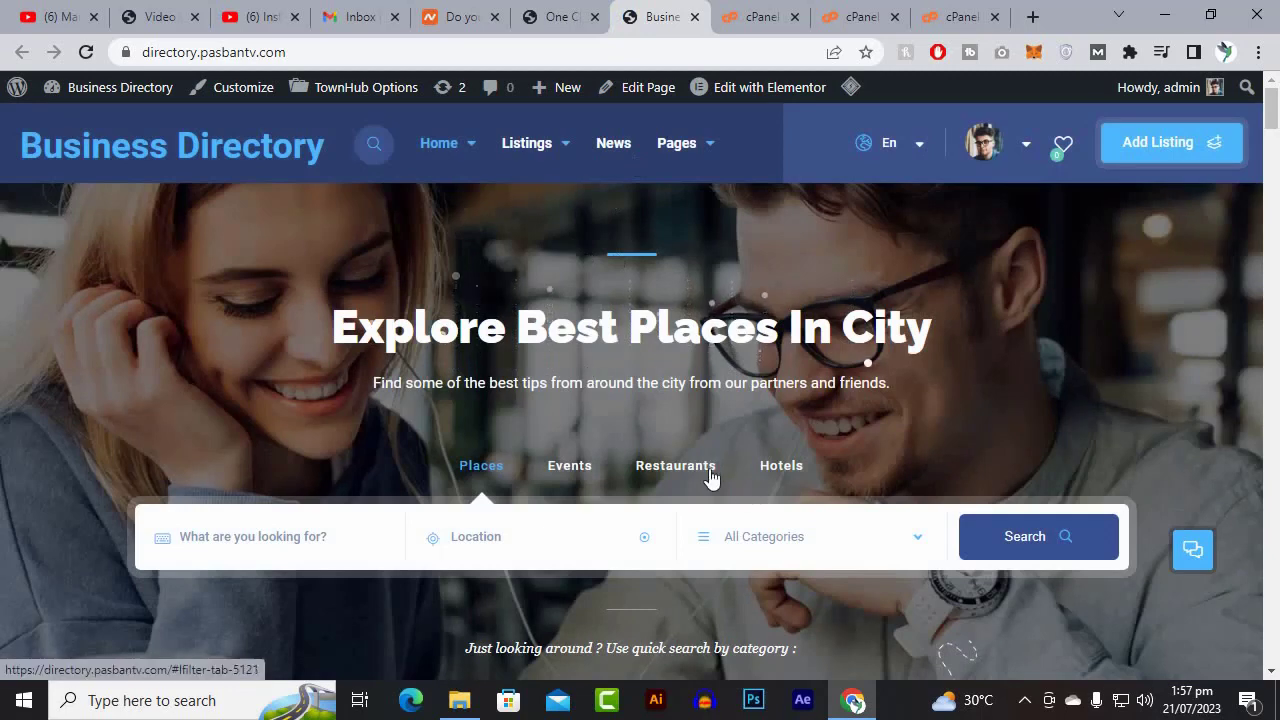
pyautogui.moveTo(690, 383); pyautogui.dragTo(778, 402)
pyautogui.click(778, 402)
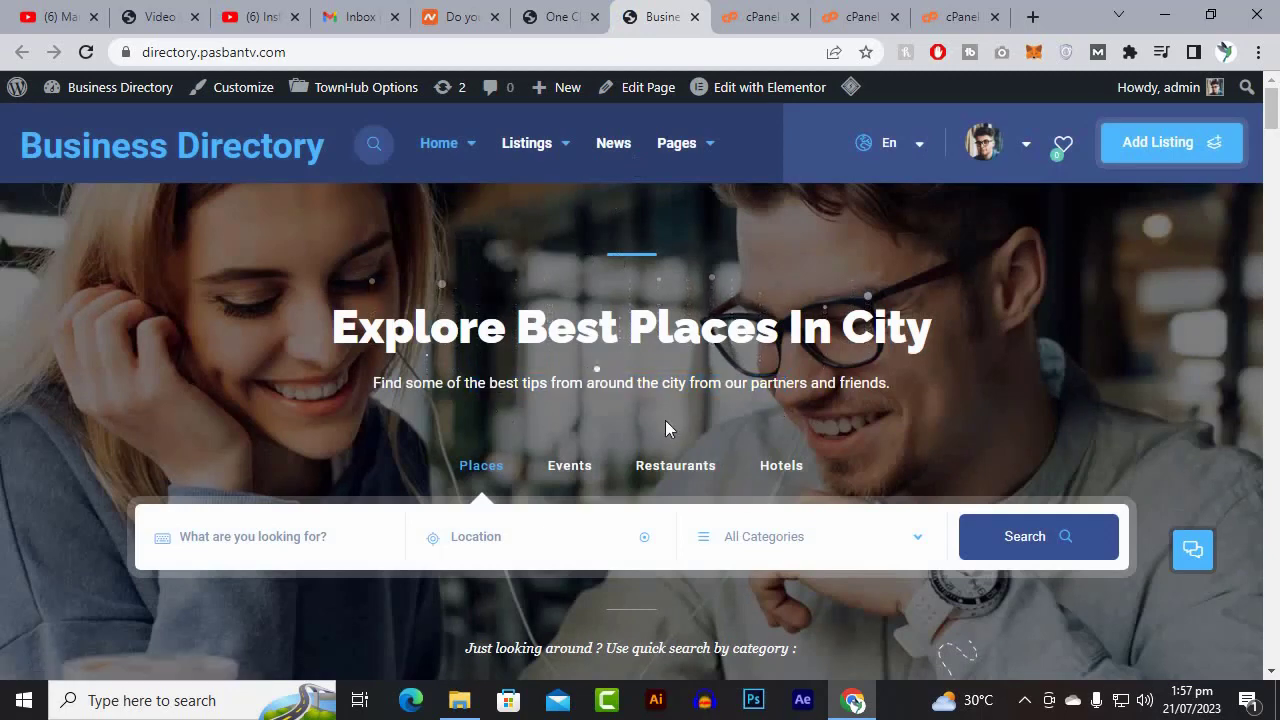
# Check the homepage search forms for Events, Restaurants and Hotels, and return to Places
pyautogui.scroll(-1, 650, 417)
pyautogui.click(582, 378)
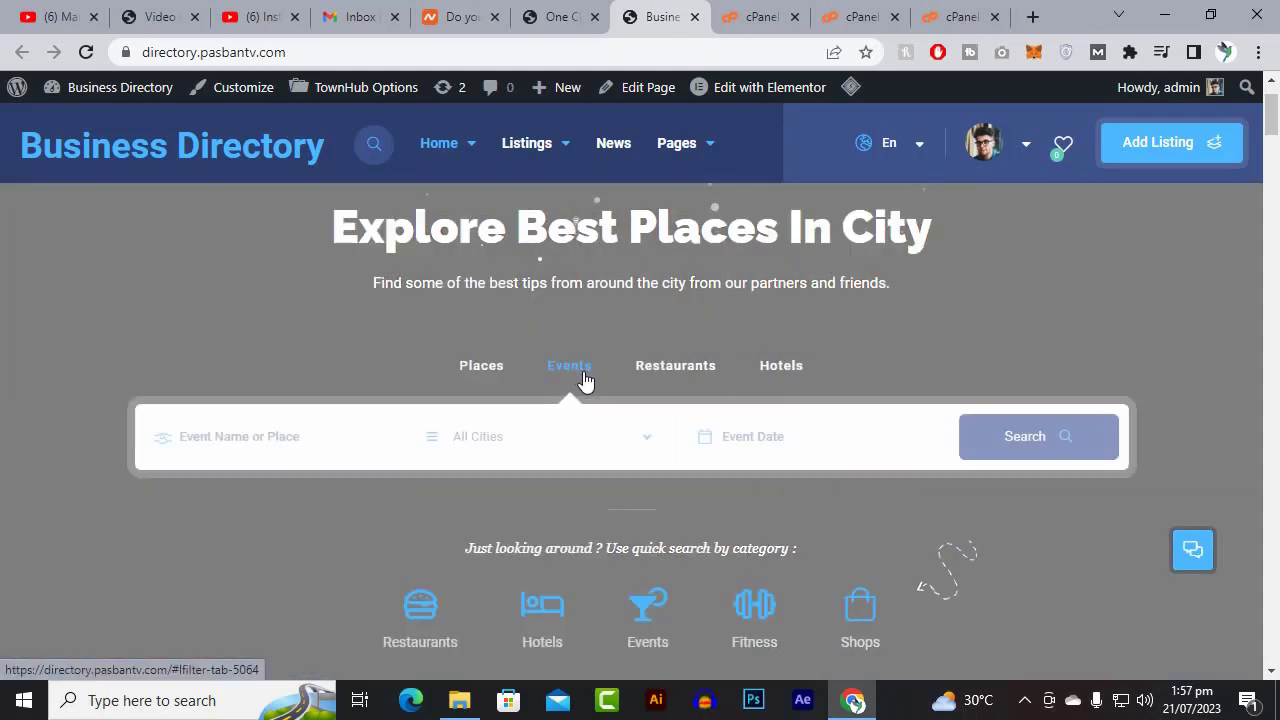
pyautogui.click(662, 373)
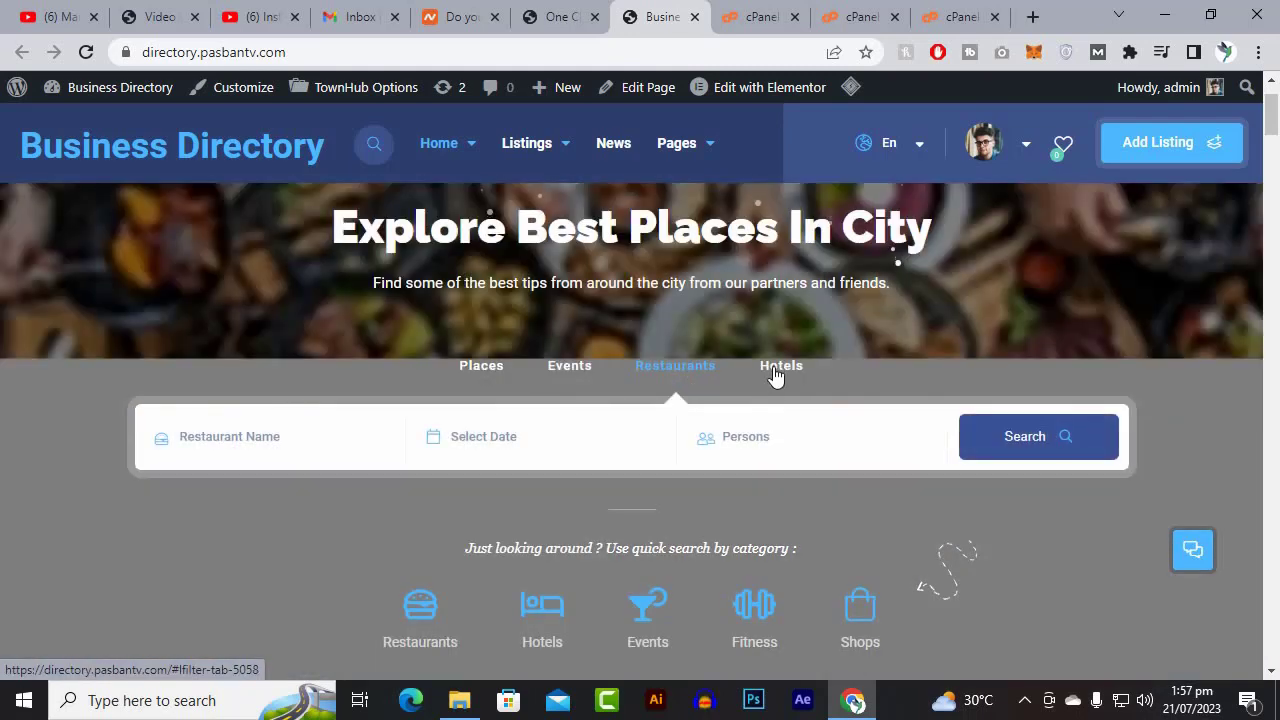
pyautogui.click(775, 375)
pyautogui.click(494, 377)
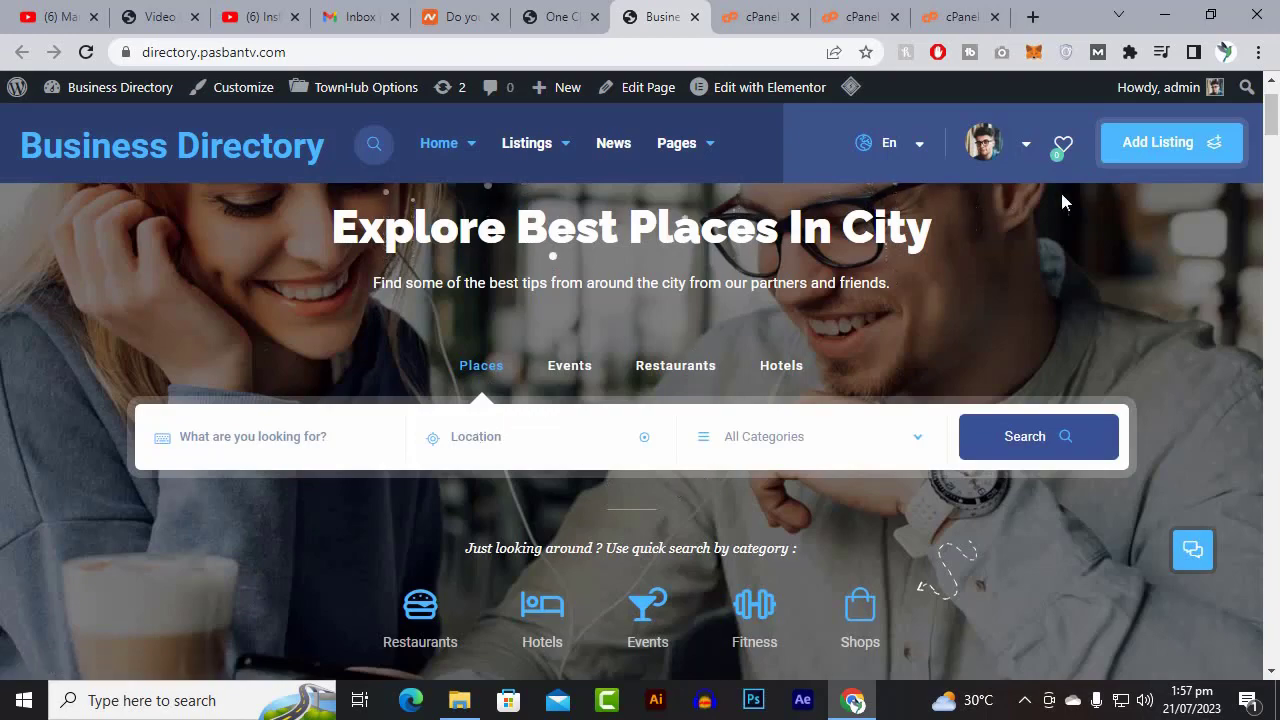
# Look through the homepage sections below the search form and open the Add Listing page
pyautogui.scroll(-1, 905, 357)
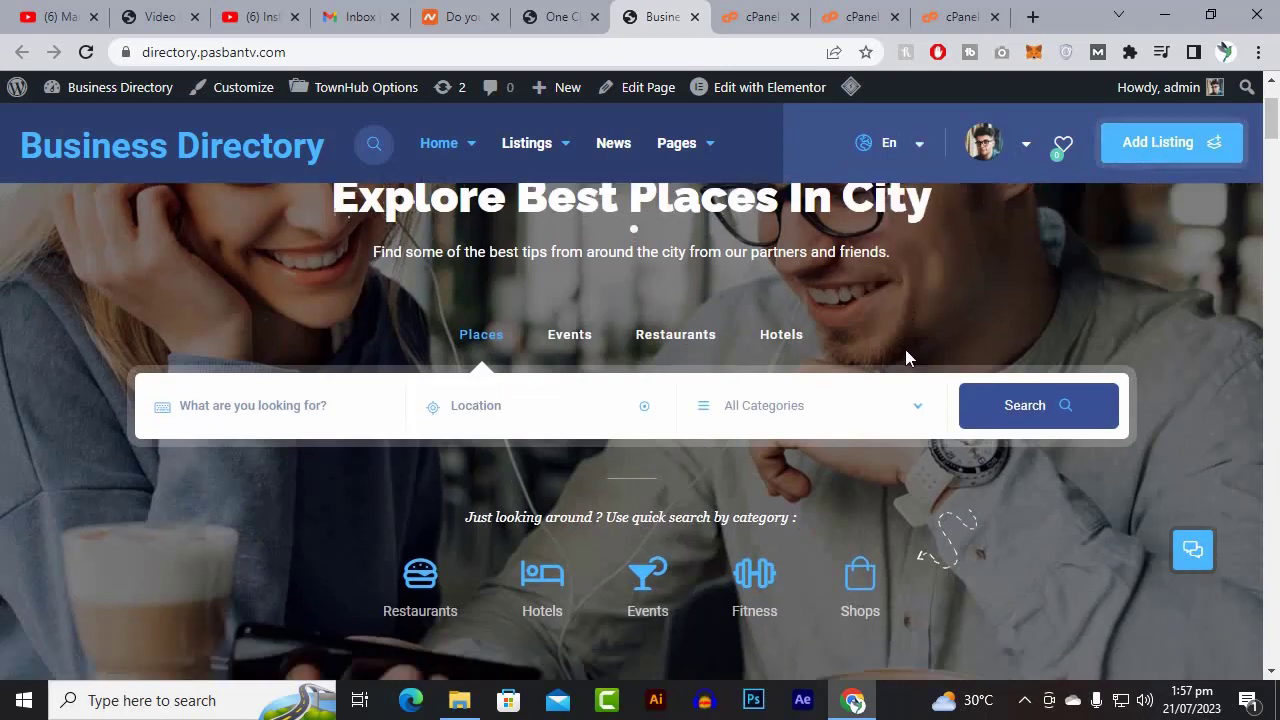
pyautogui.scroll(-15, 684, 396)
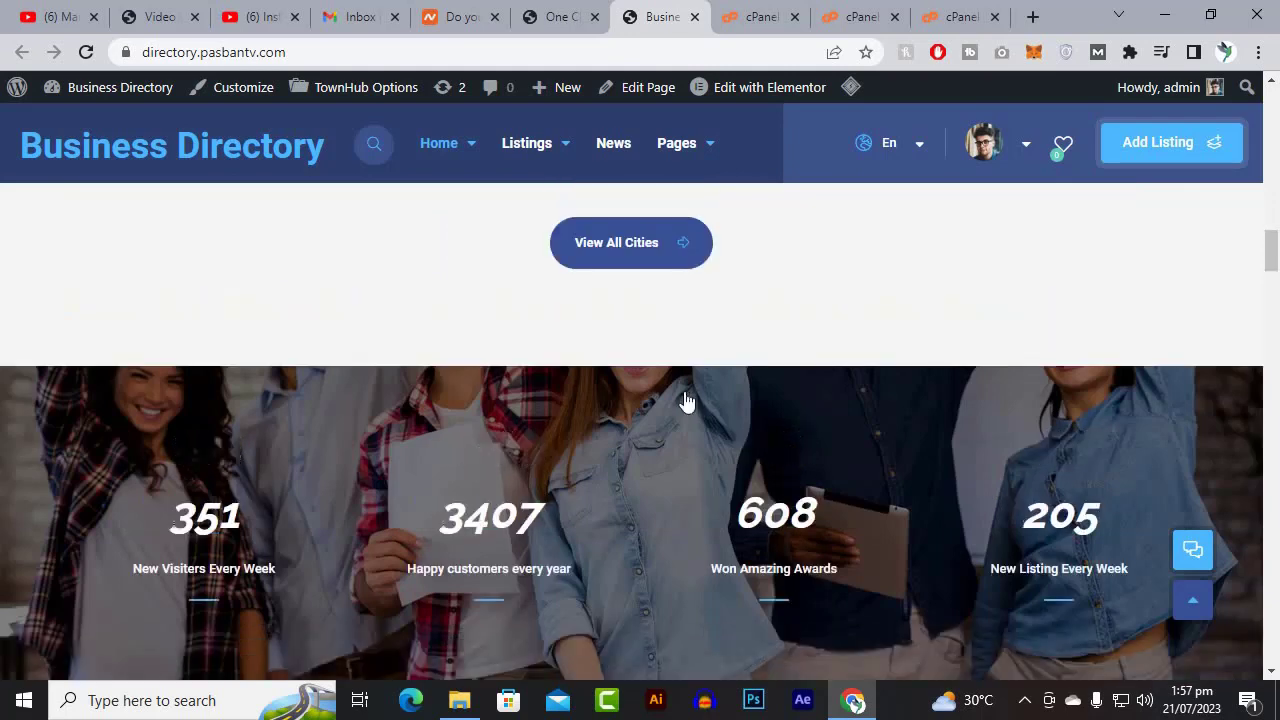
pyautogui.scroll(10, 684, 400)
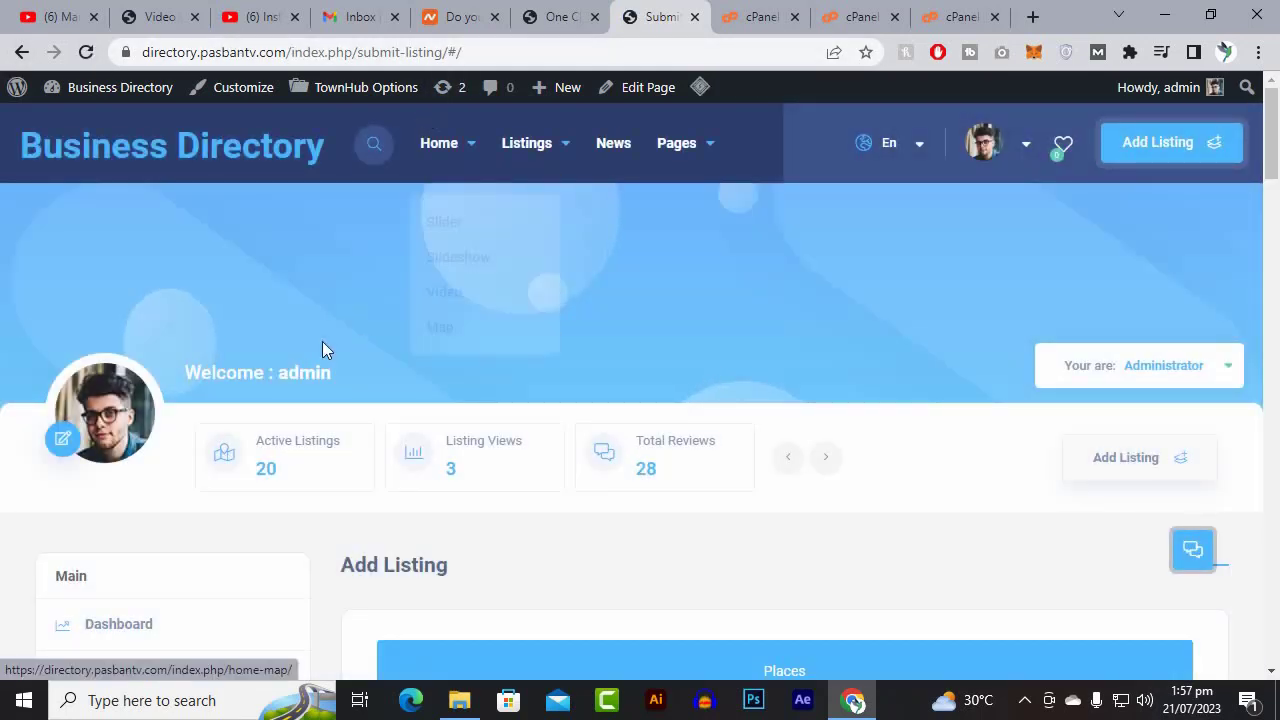
# Examine the listing submission form from Basic Informations through Media, Details and socials, and return to the site's homepage
pyautogui.scroll(-5, 322, 349)
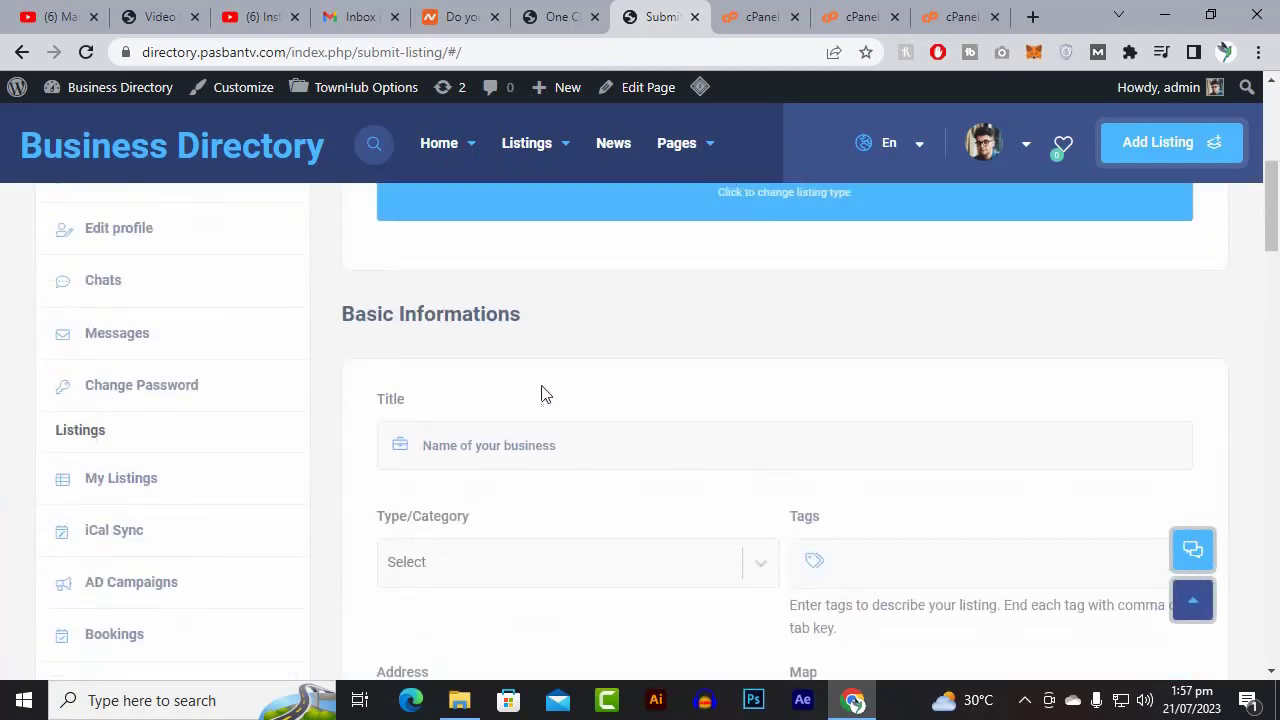
pyautogui.scroll(-11, 541, 394)
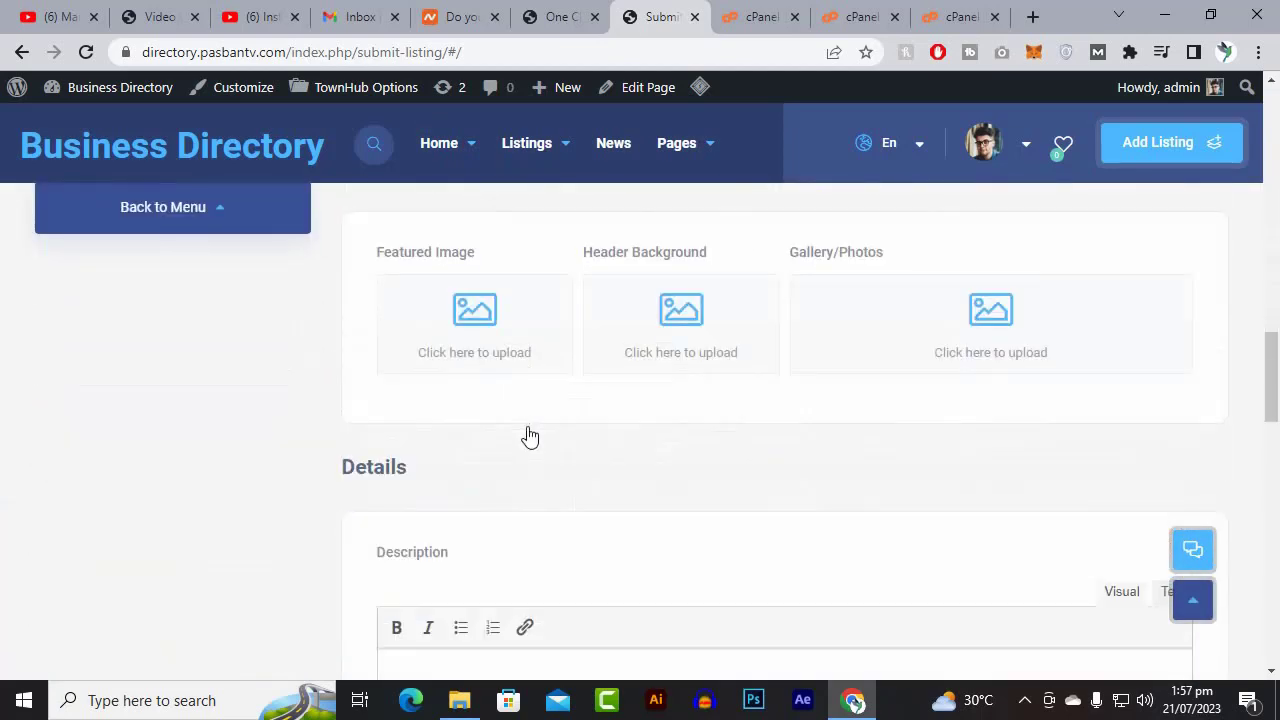
pyautogui.scroll(-15, 530, 437)
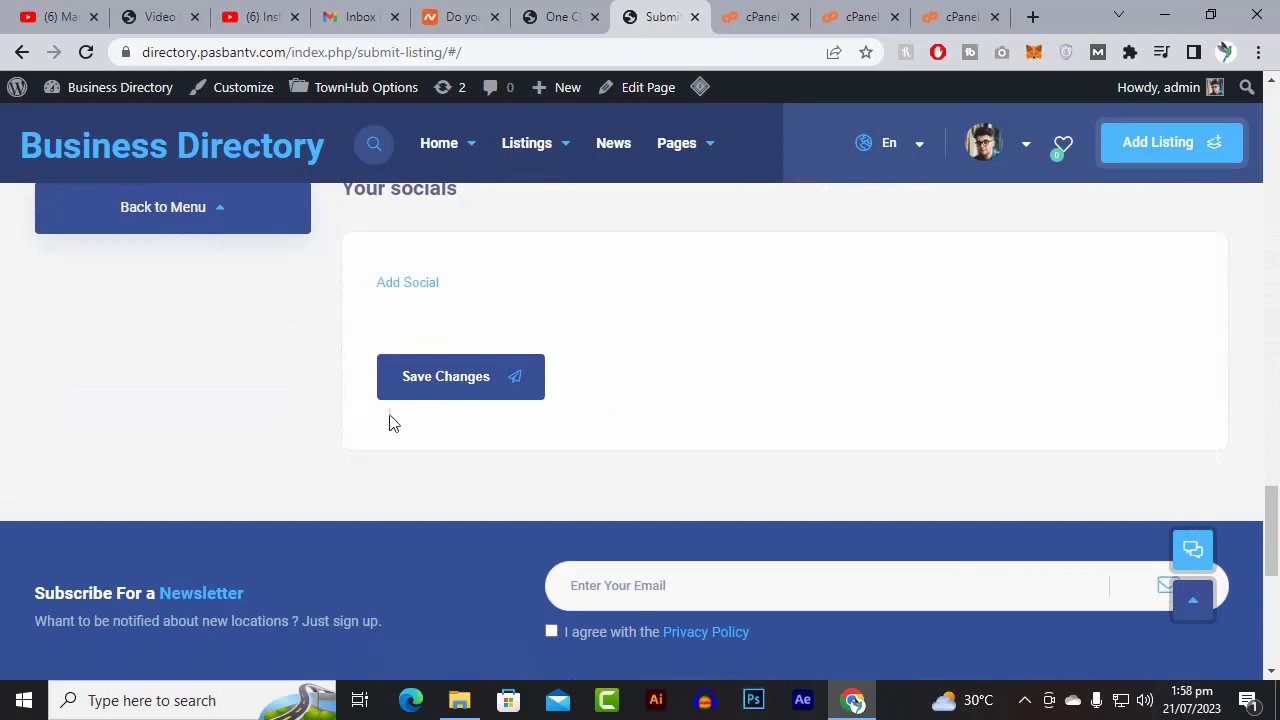
pyautogui.scroll(20, 323, 381)
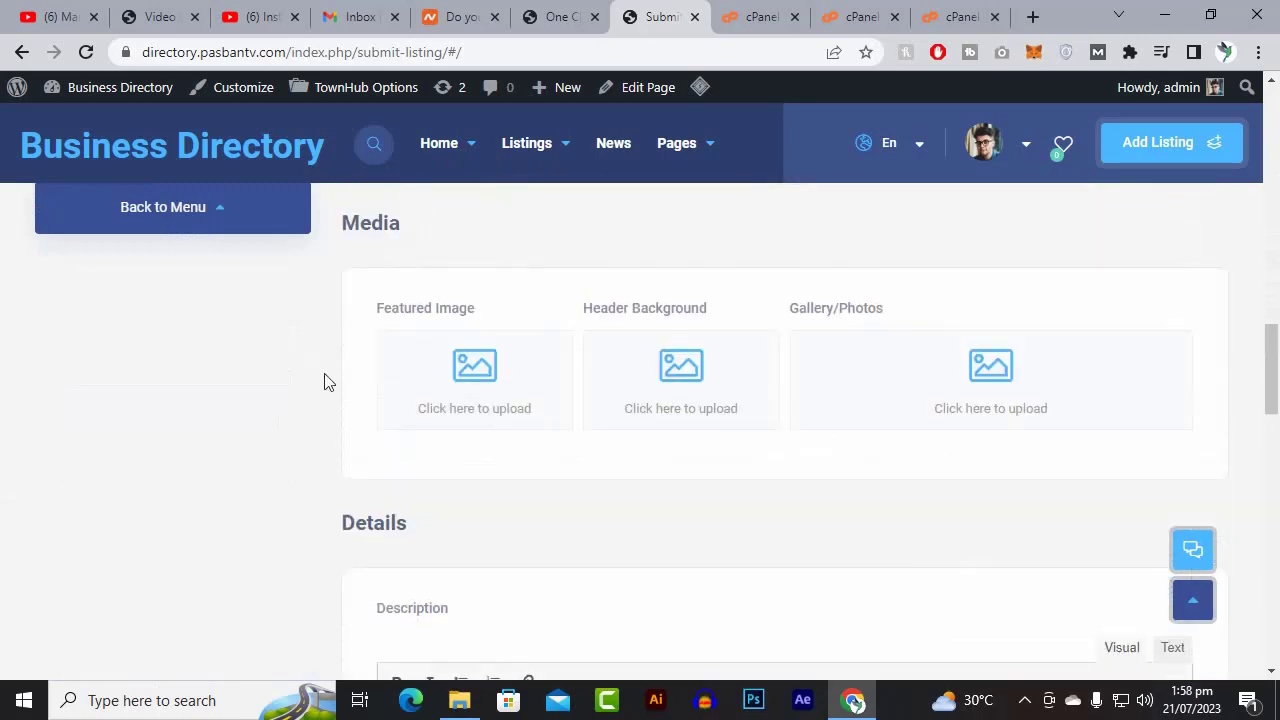
pyautogui.scroll(10, 324, 381)
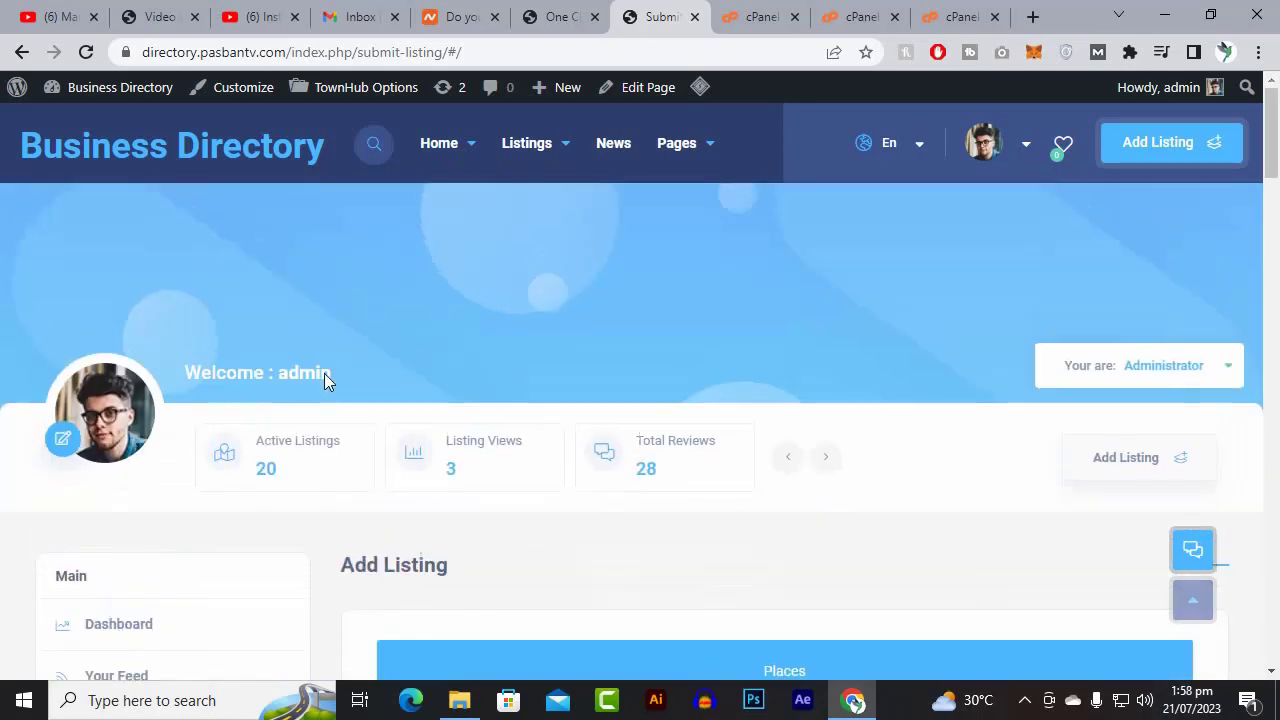
pyautogui.click(165, 158)
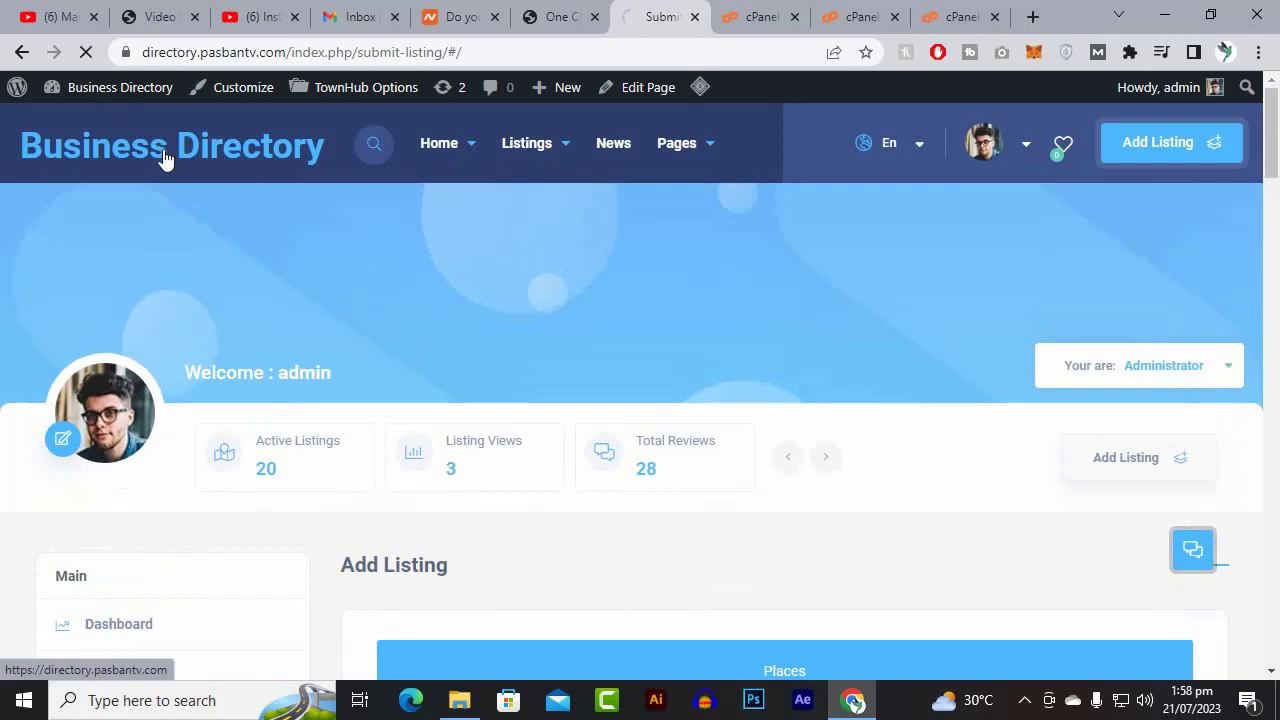